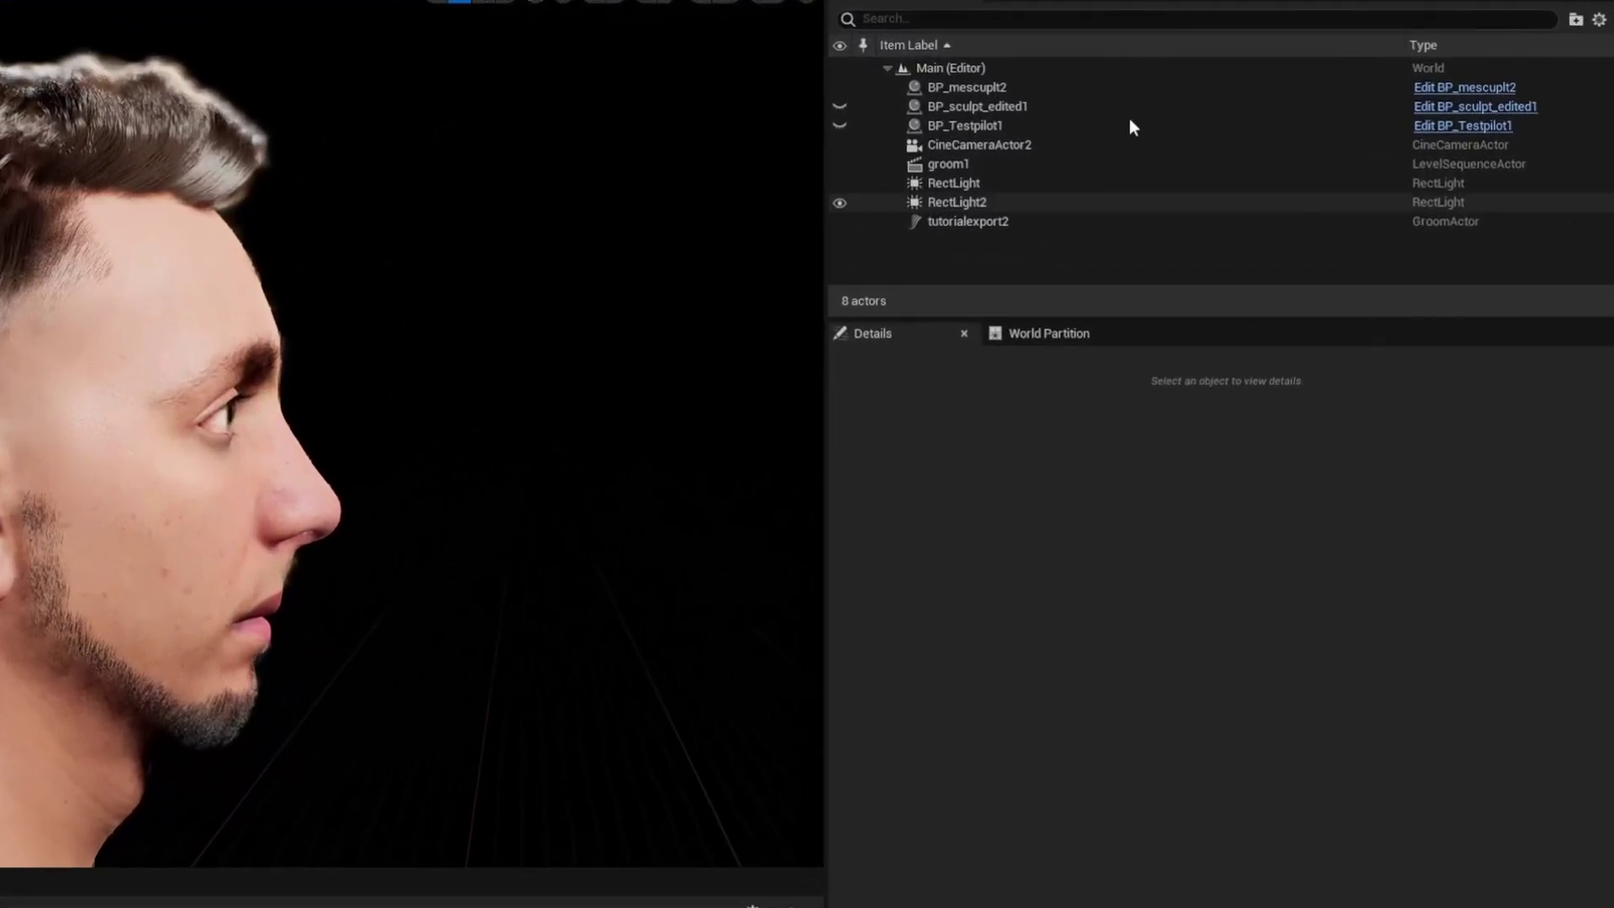
- Locate the skeletal mesh asset used by the Face component of BP_mescuplt2 in the project content
click(958, 85)
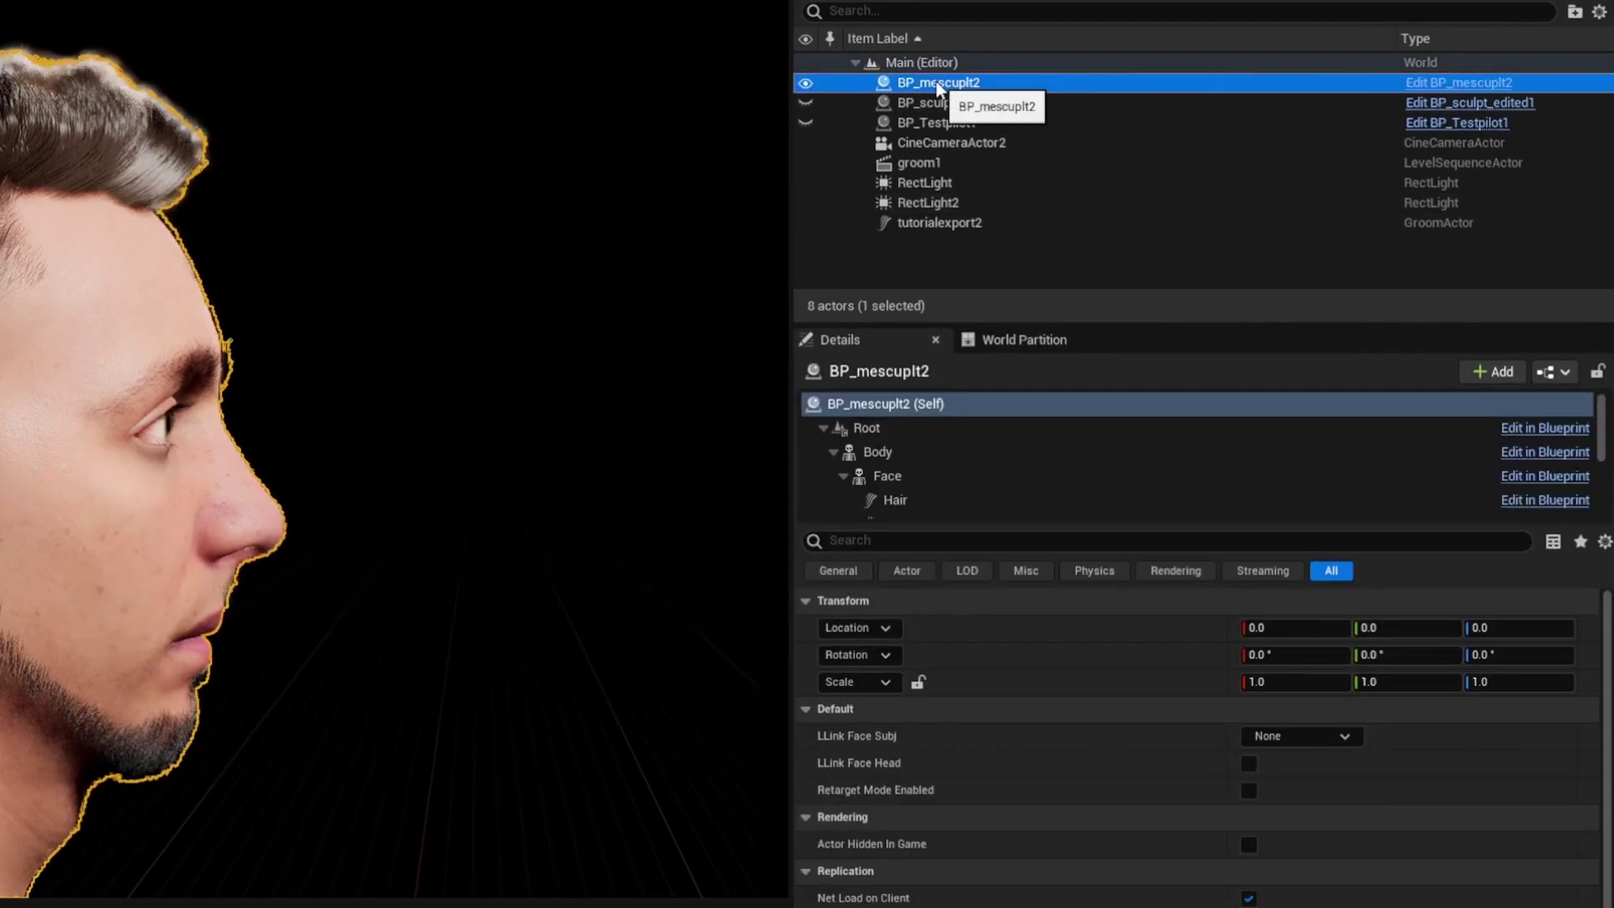
click(923, 477)
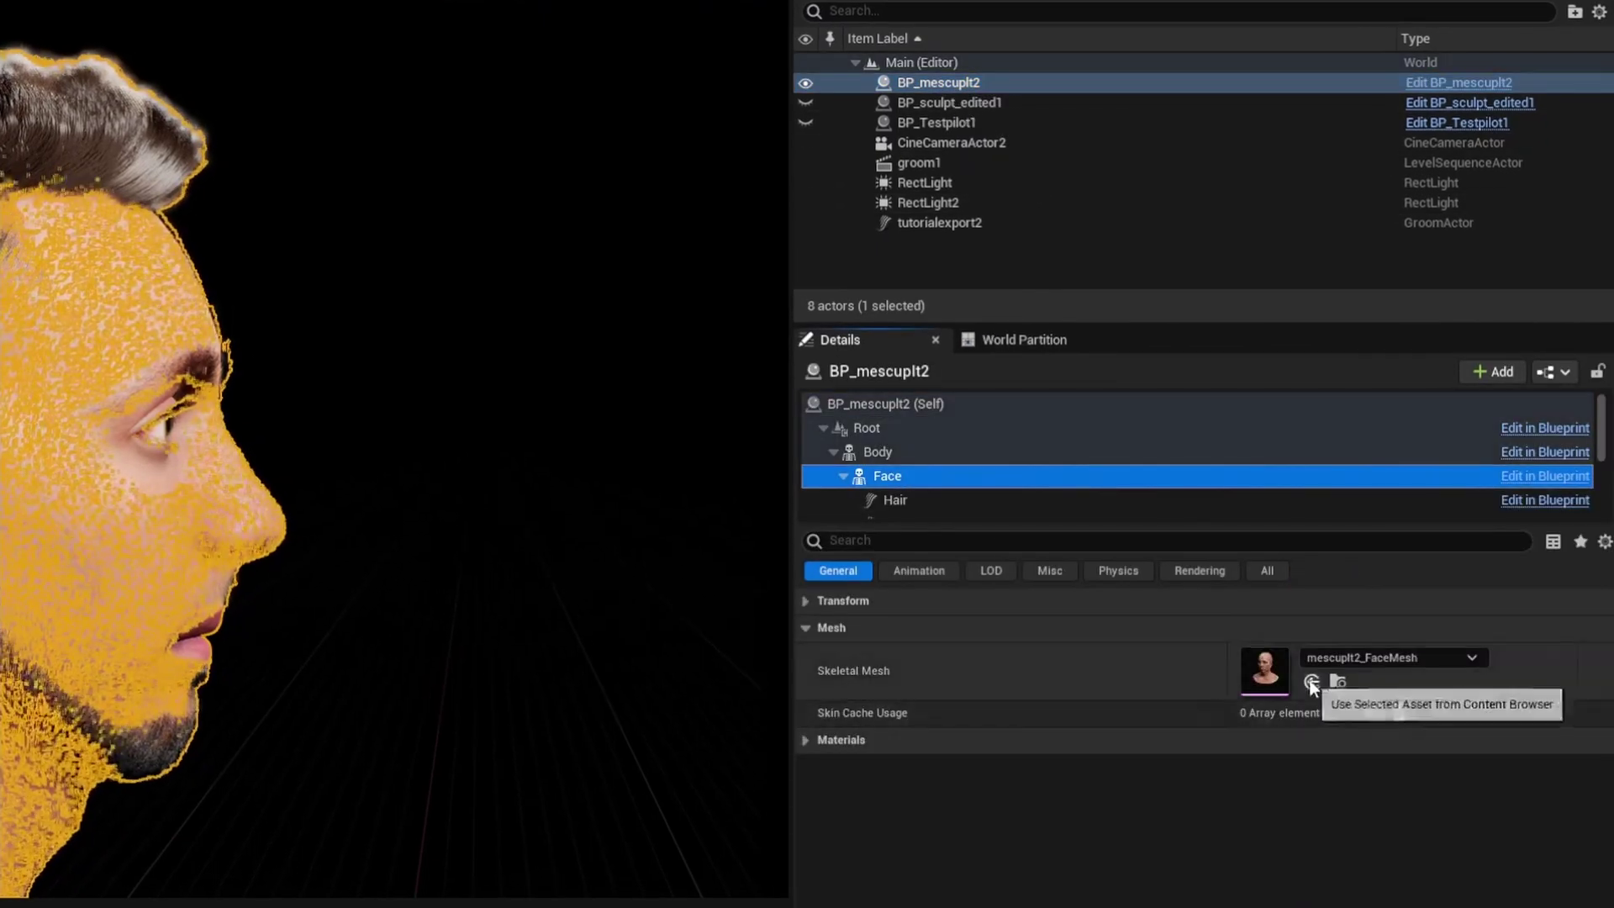
click(1337, 681)
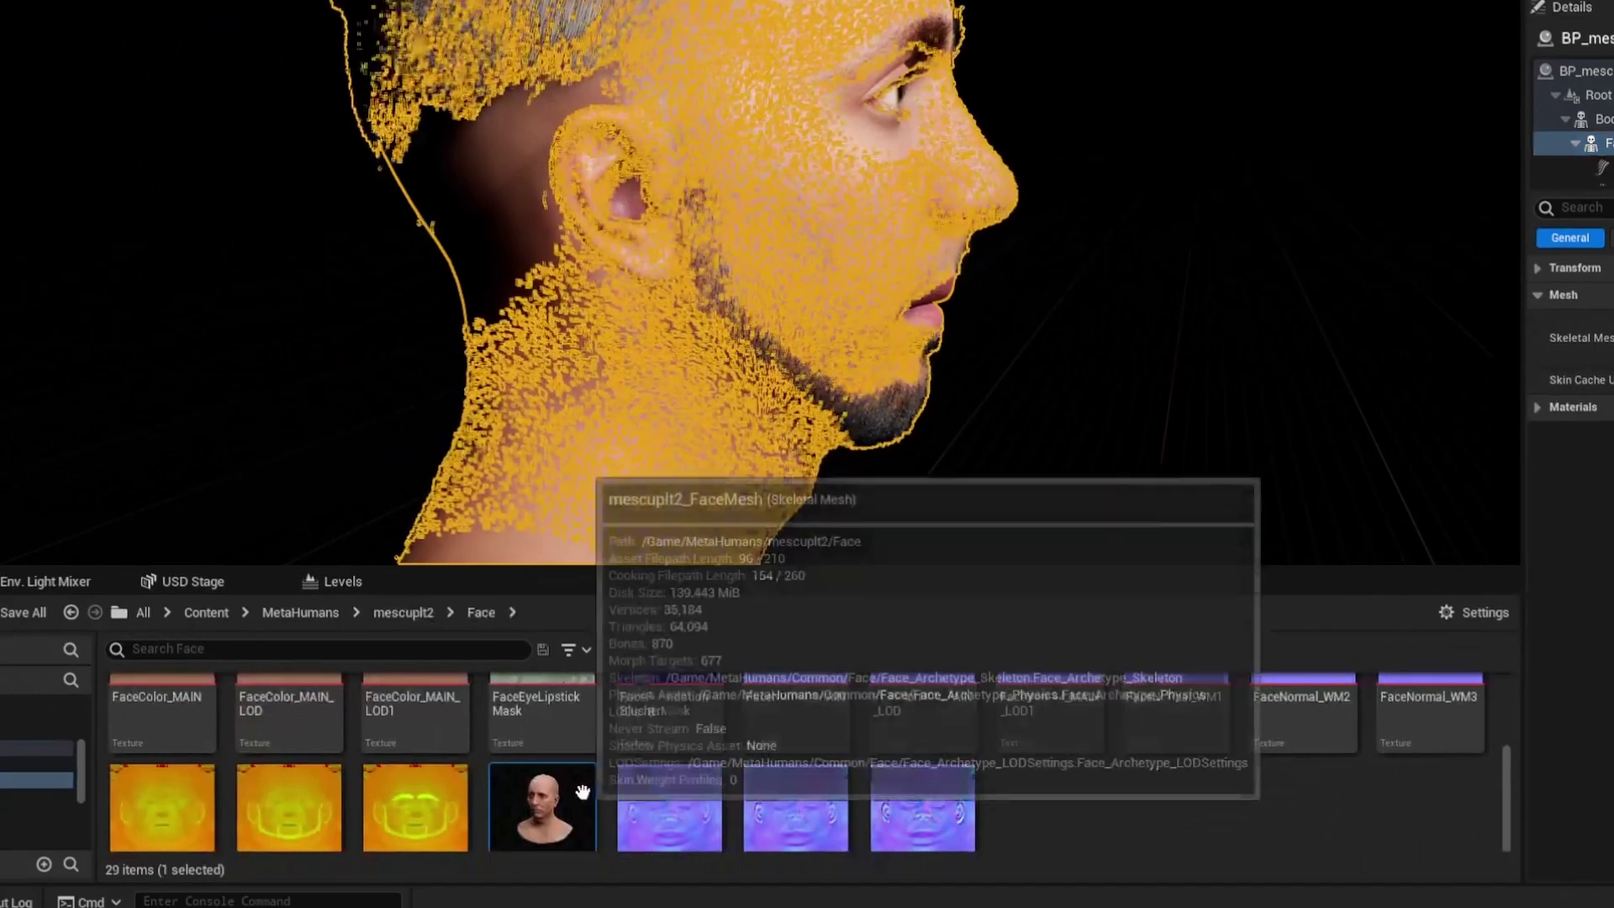
- Export the mescuplt2_FaceMesh skeletal mesh to the desktop as mescuplt2_FaceMesh.FBX, reviewing the FBX export options
scroll(582, 791, down, 1)
right_click(527, 771)
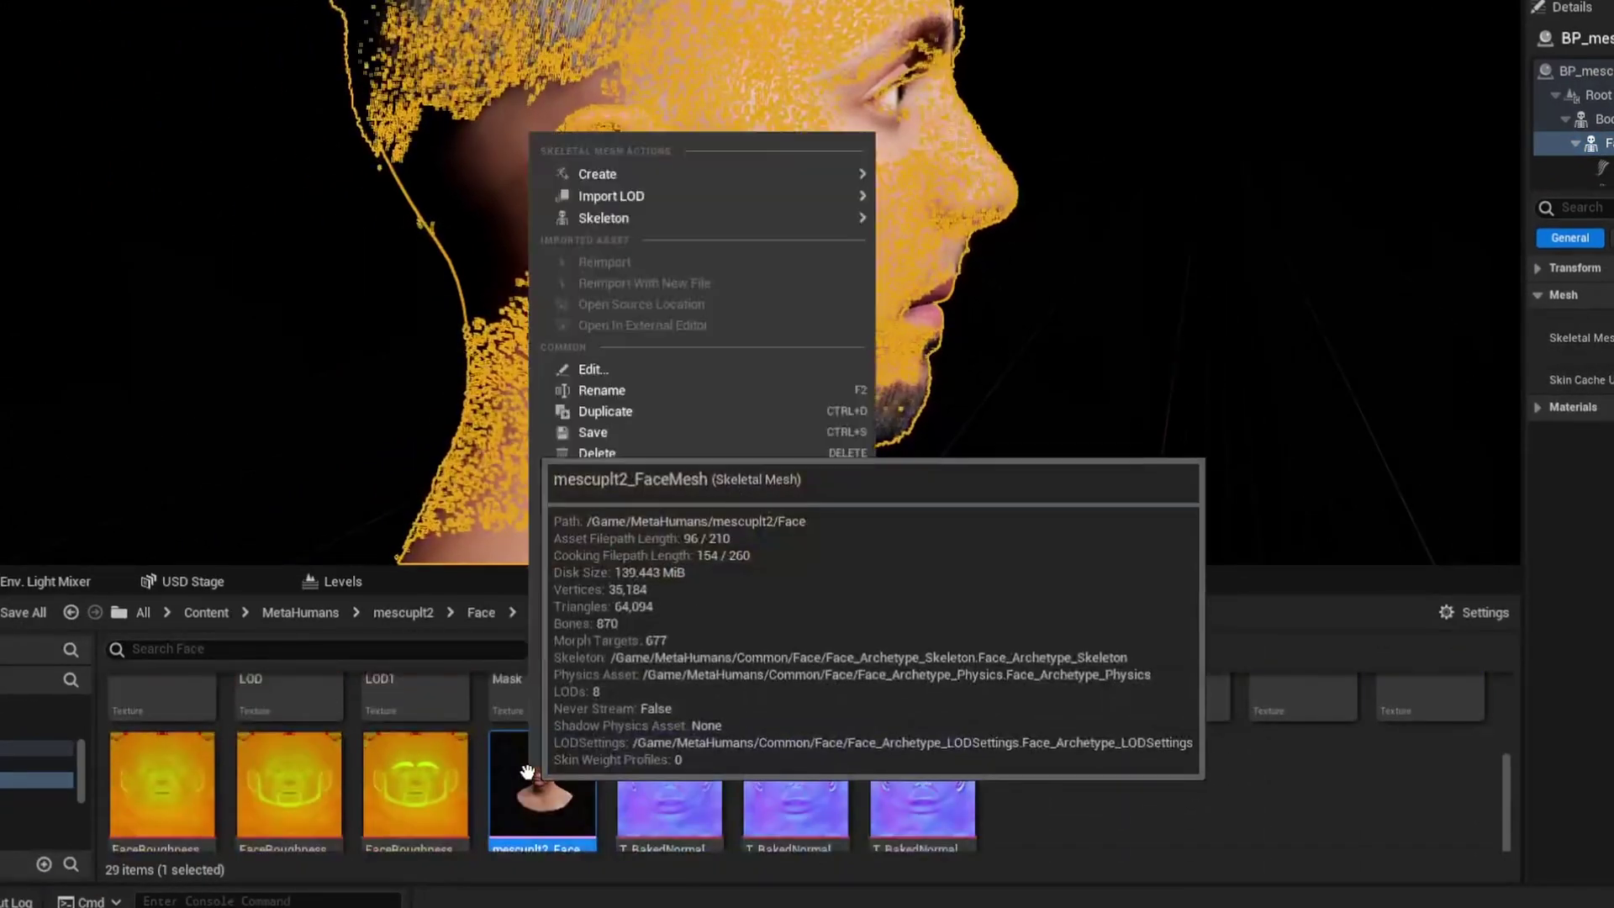
mouse_move(711, 502)
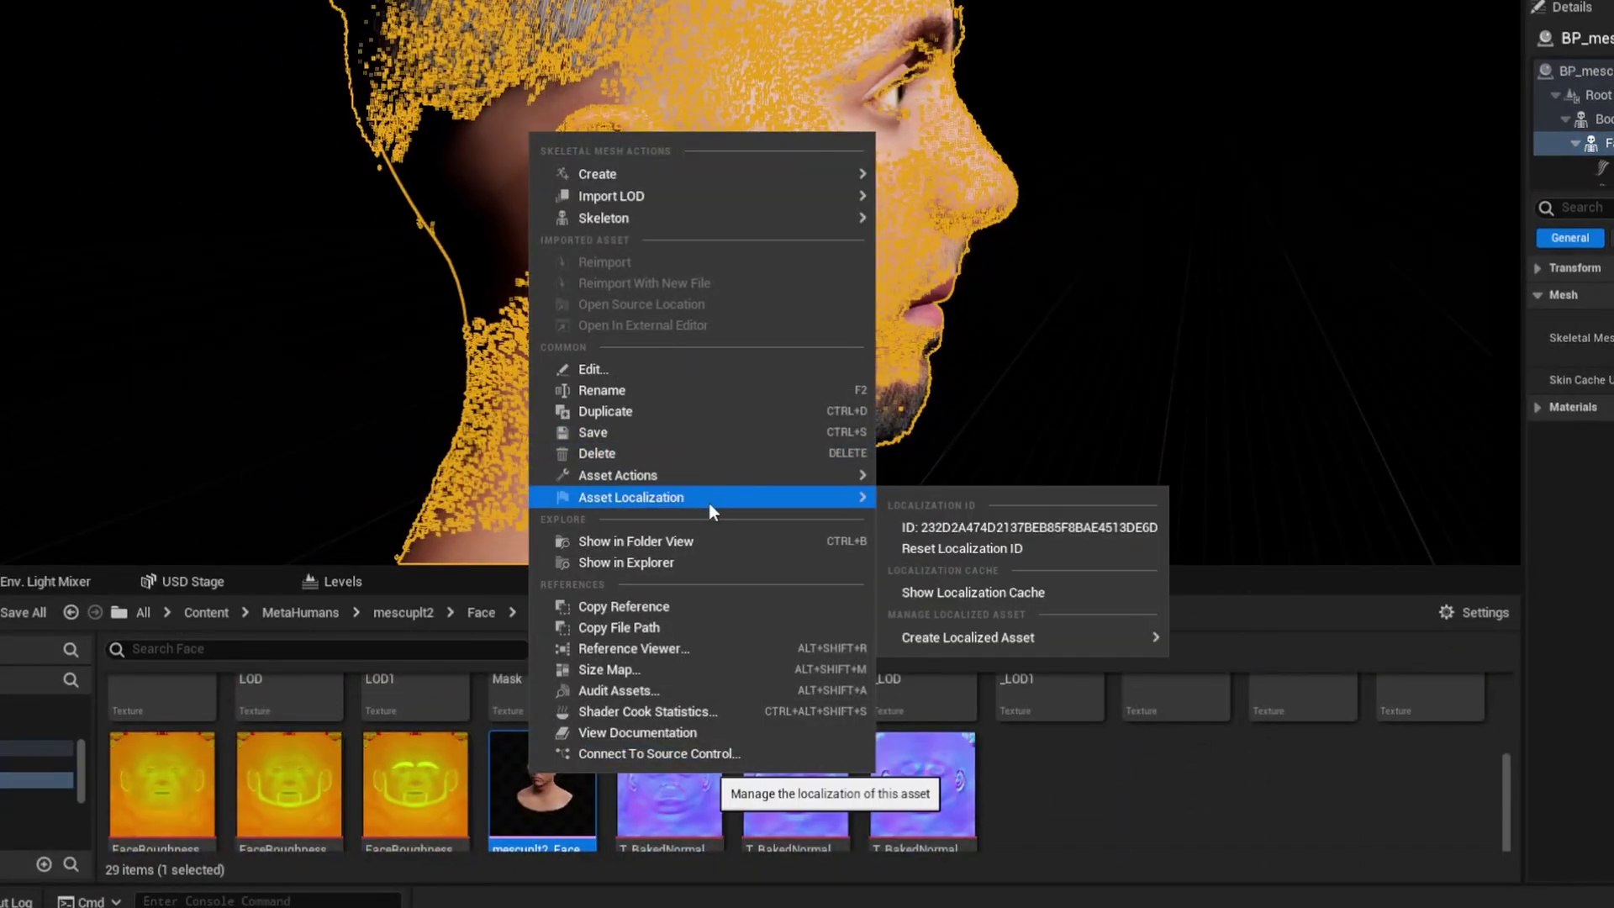
mouse_move(743, 473)
click(943, 563)
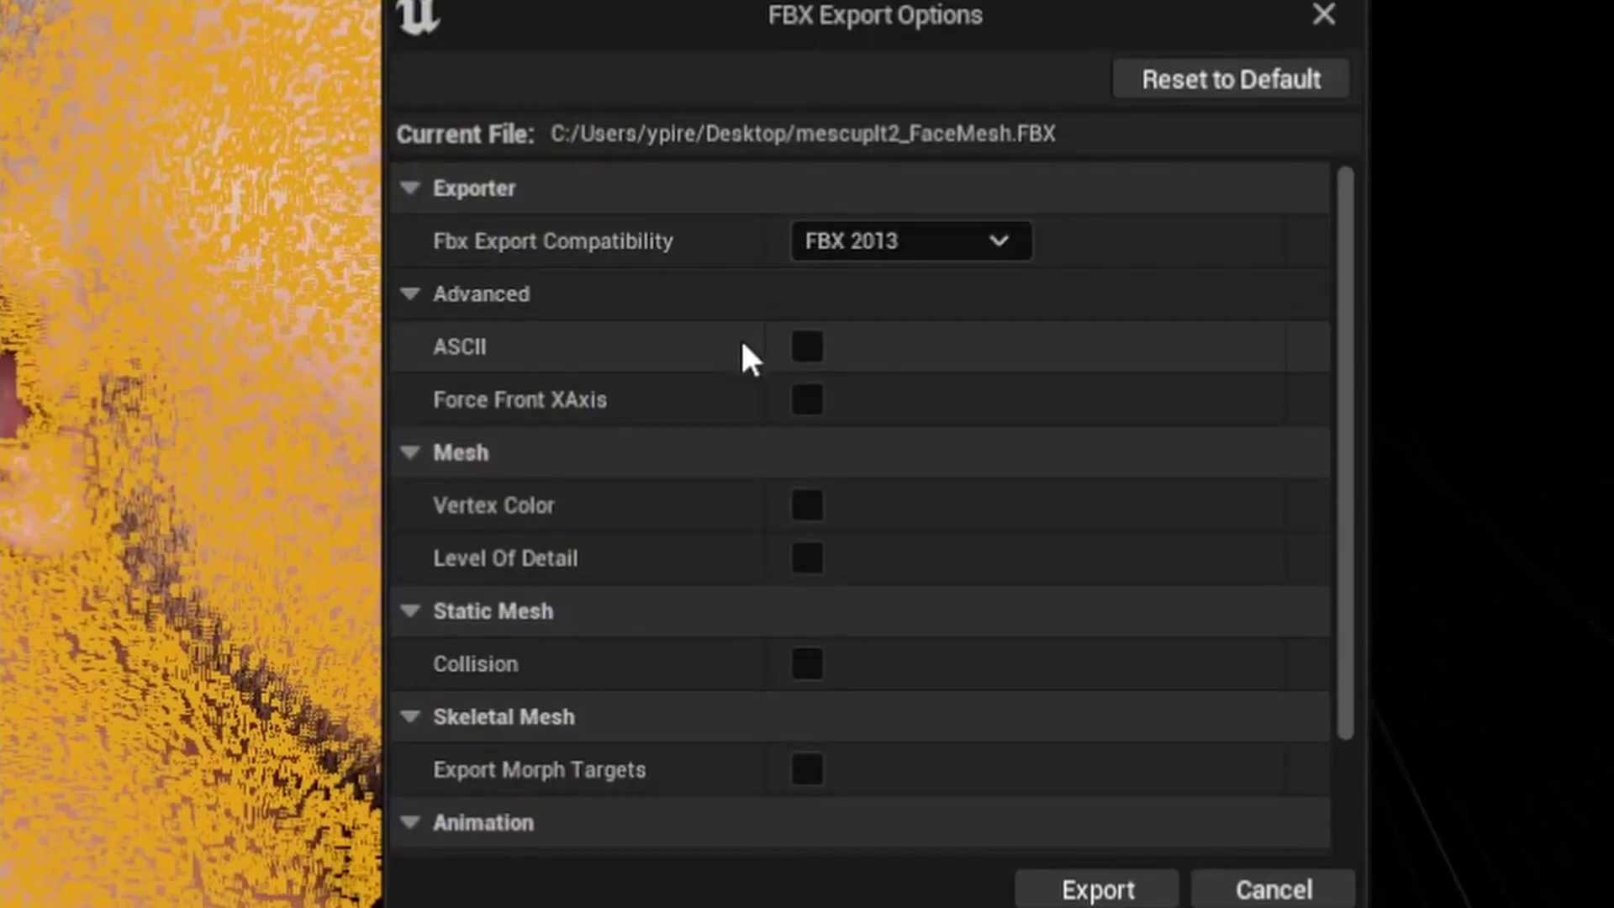
scroll(738, 452, down, 3)
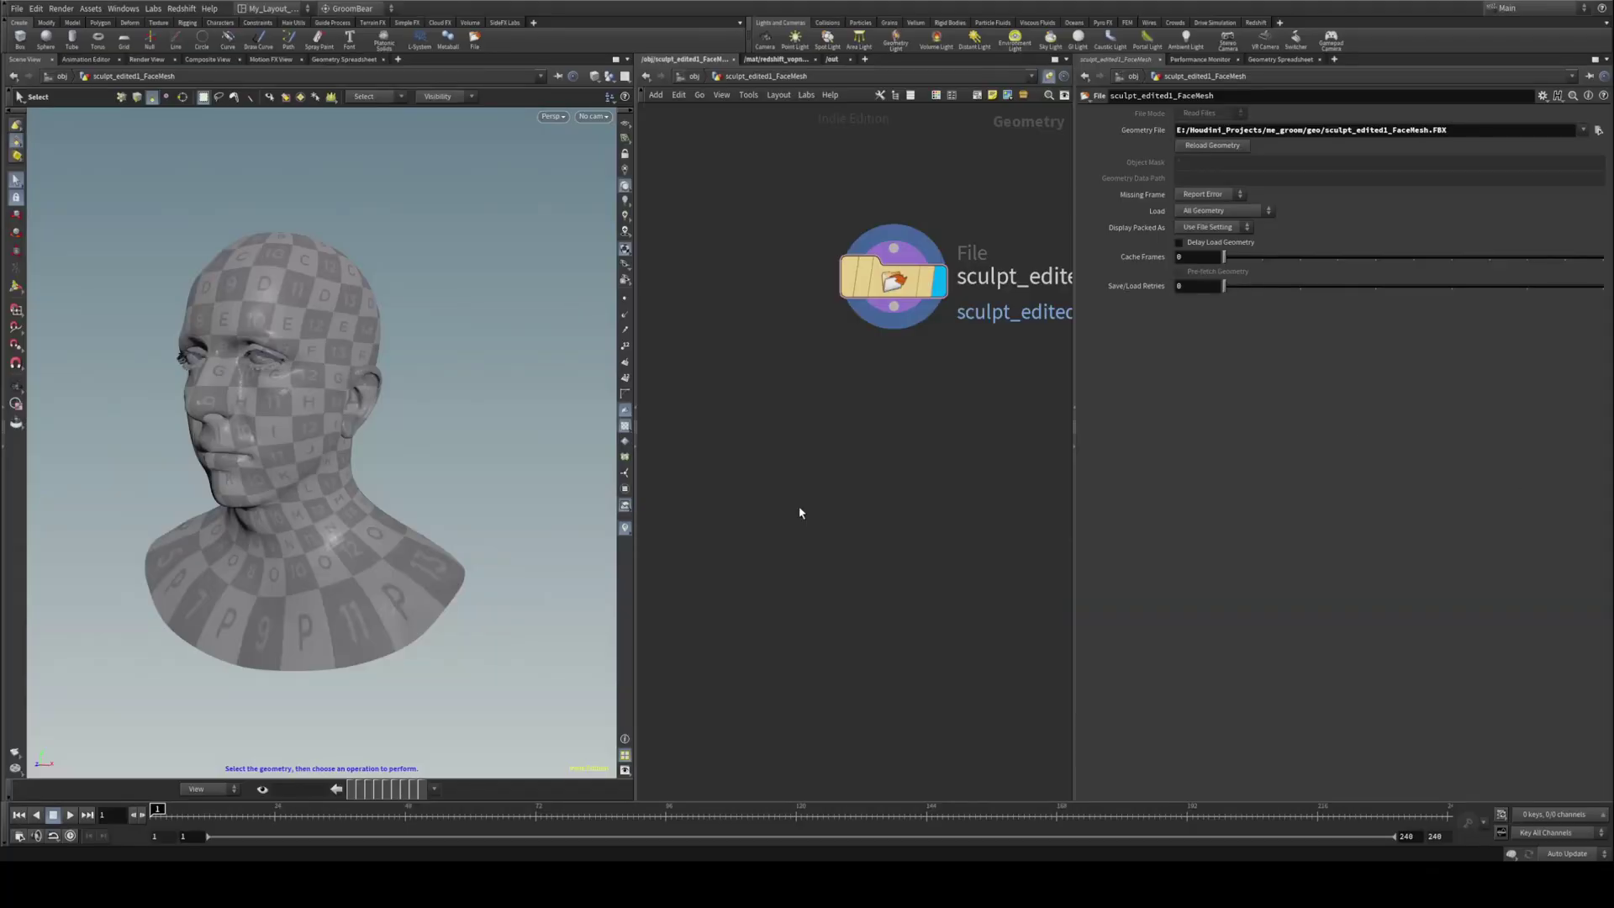
- Switch to Houdini and examine the imported face mesh from several angles, including the eye and eyelash geometry up close
key(Escape)
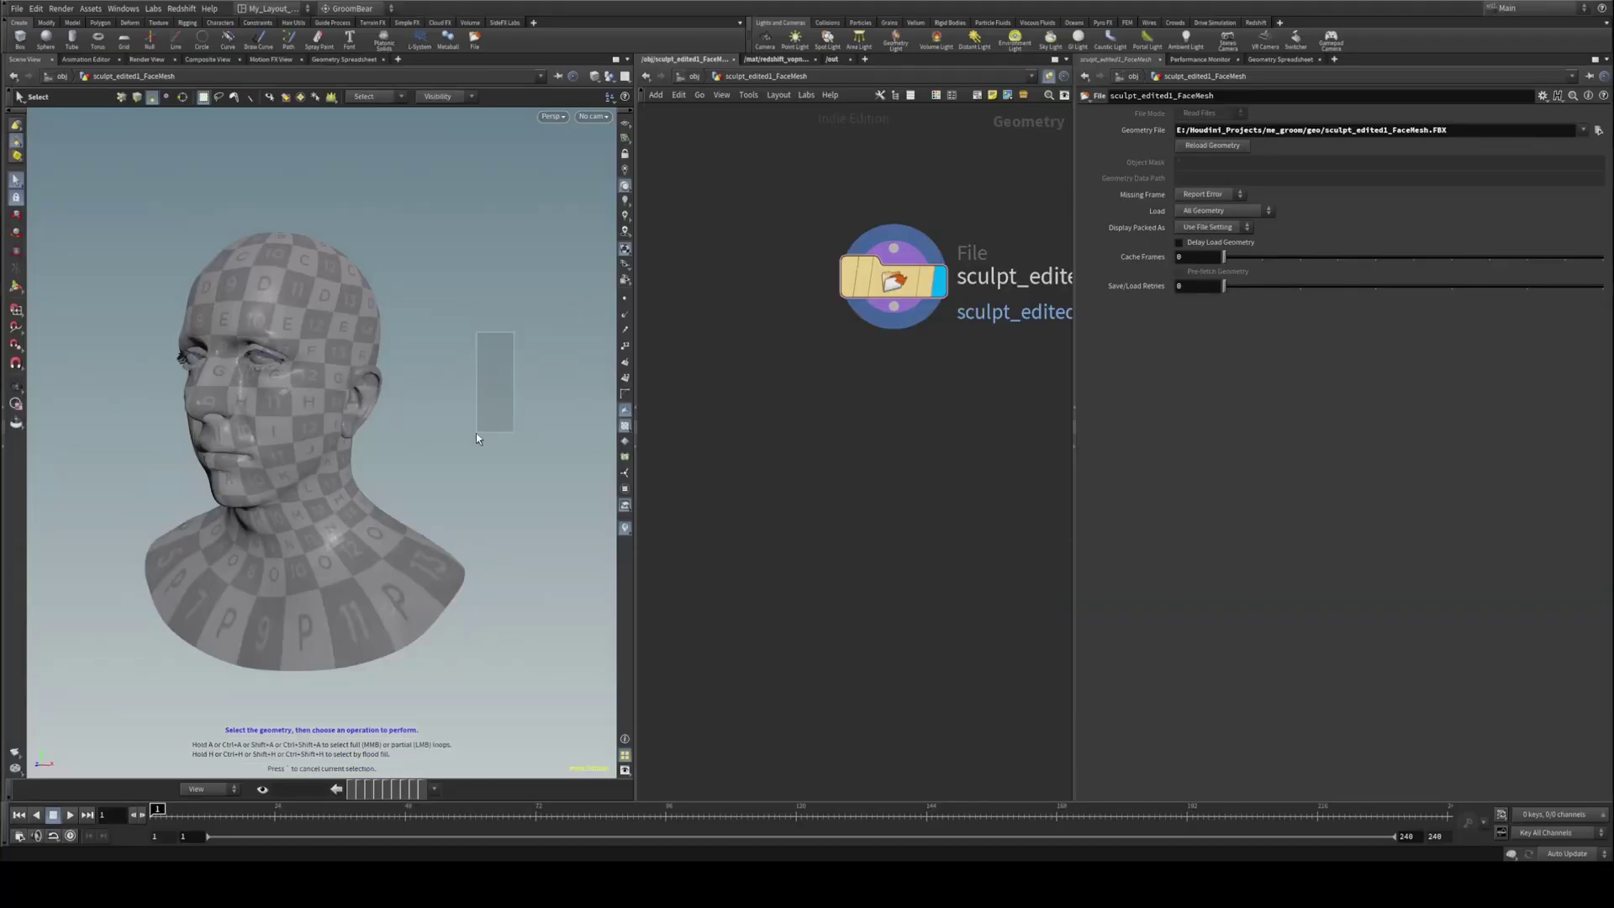
drag(469, 333, 437, 309)
key(s)
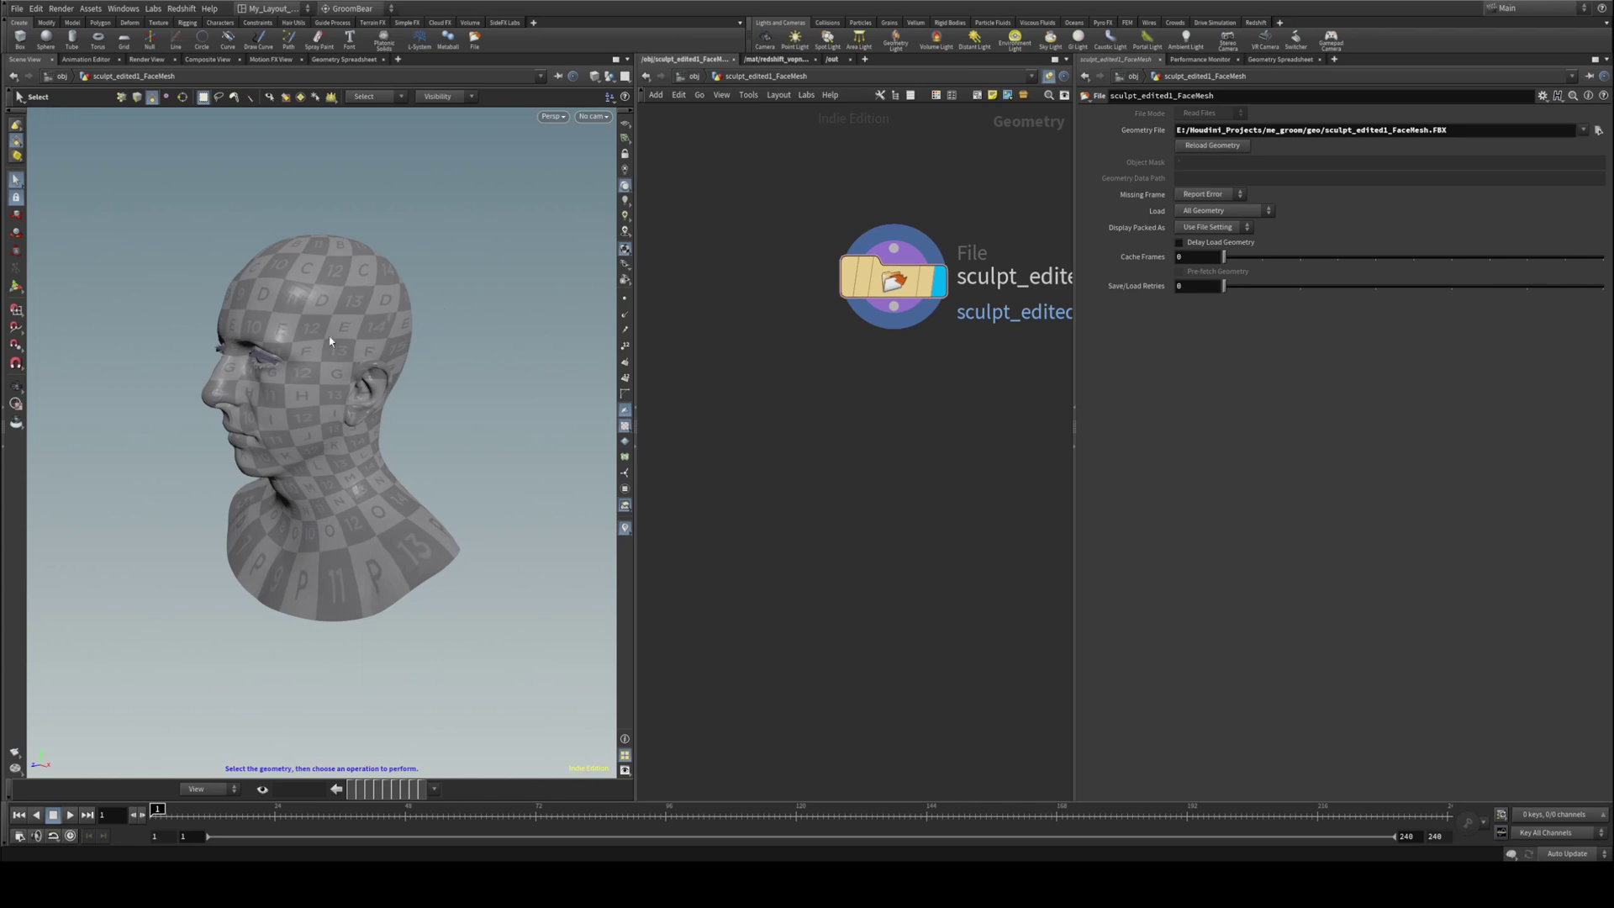
alt+drag(135, 279, 278, 290)
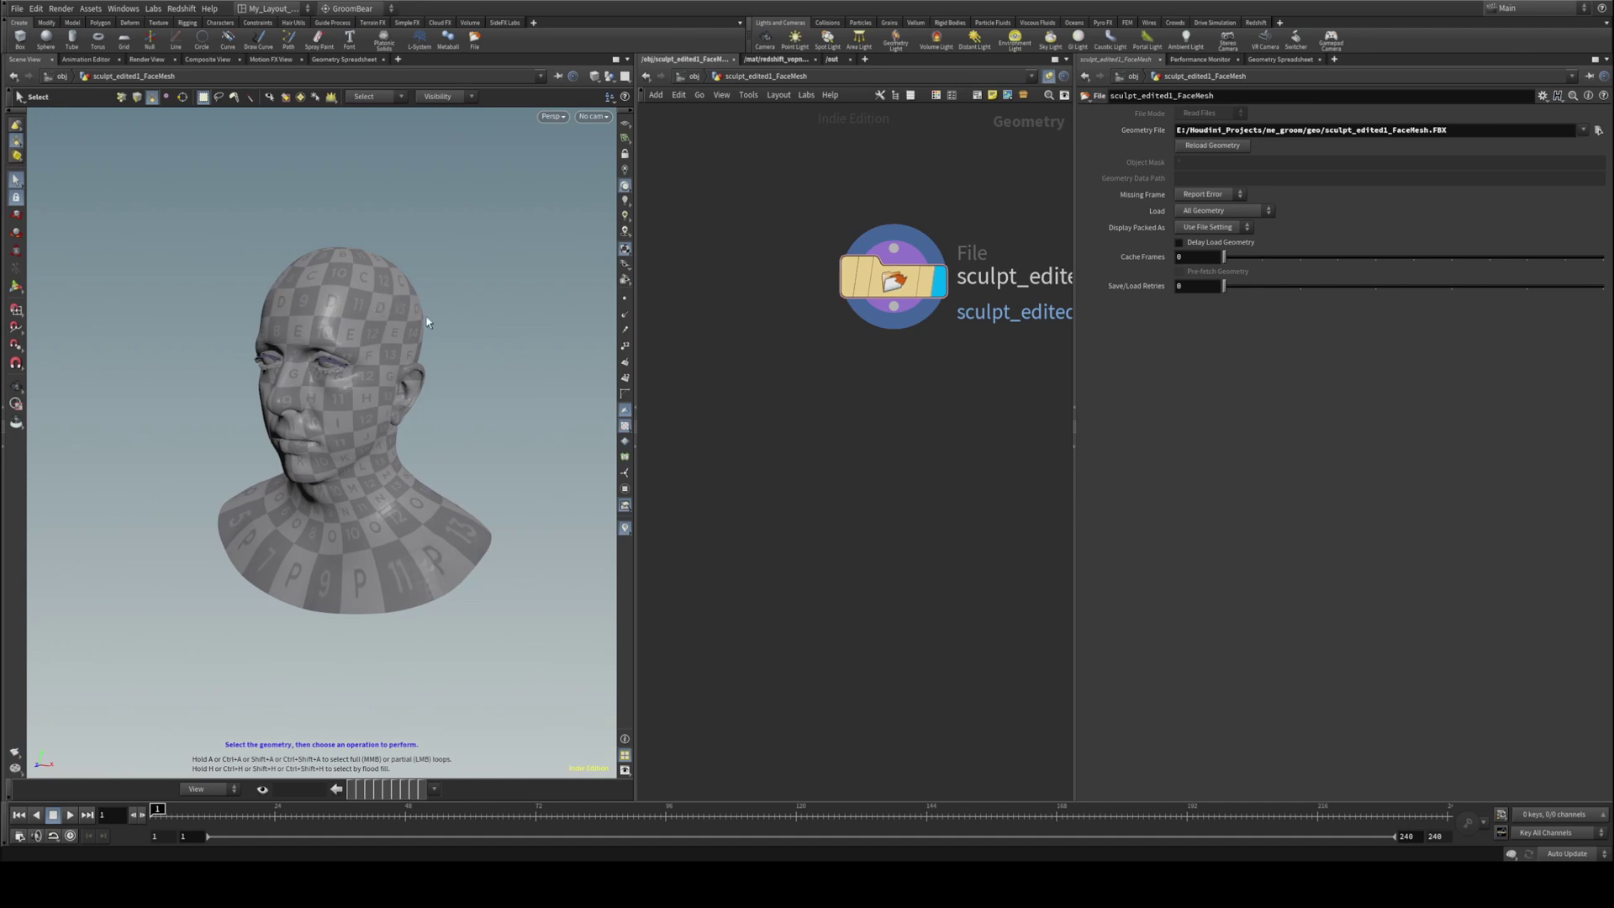
middle_drag(827, 363, 716, 416)
key(Escape)
right_drag(353, 338, 510, 374)
drag(311, 353, 421, 314)
drag(252, 344, 325, 339)
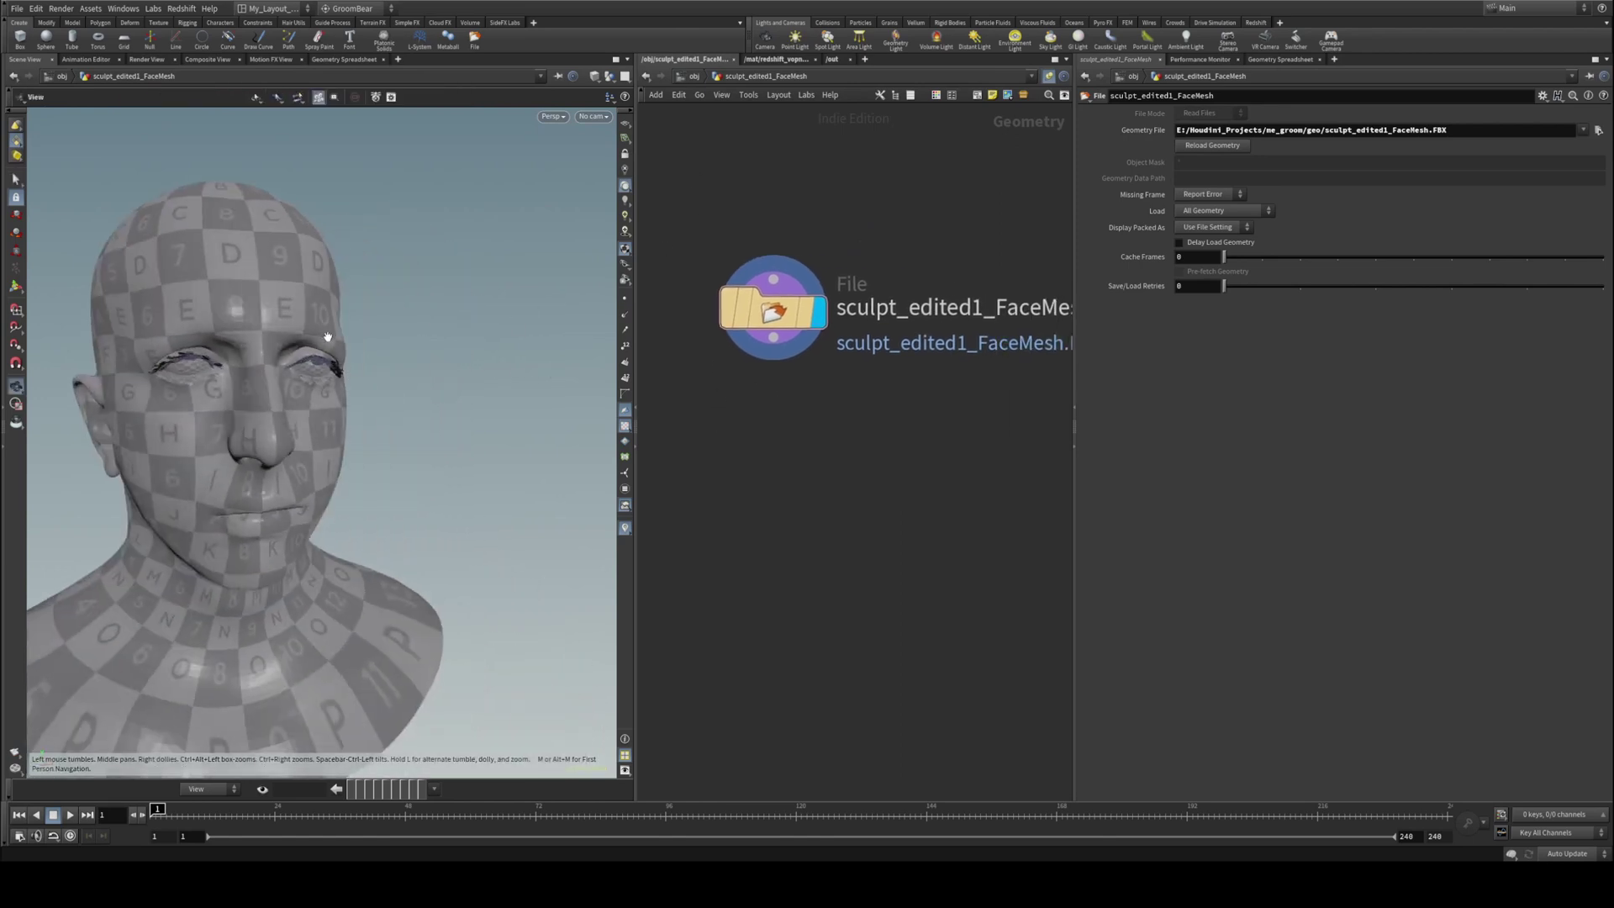
right_drag(242, 350, 280, 353)
drag(281, 353, 245, 373)
right_drag(190, 391, 497, 356)
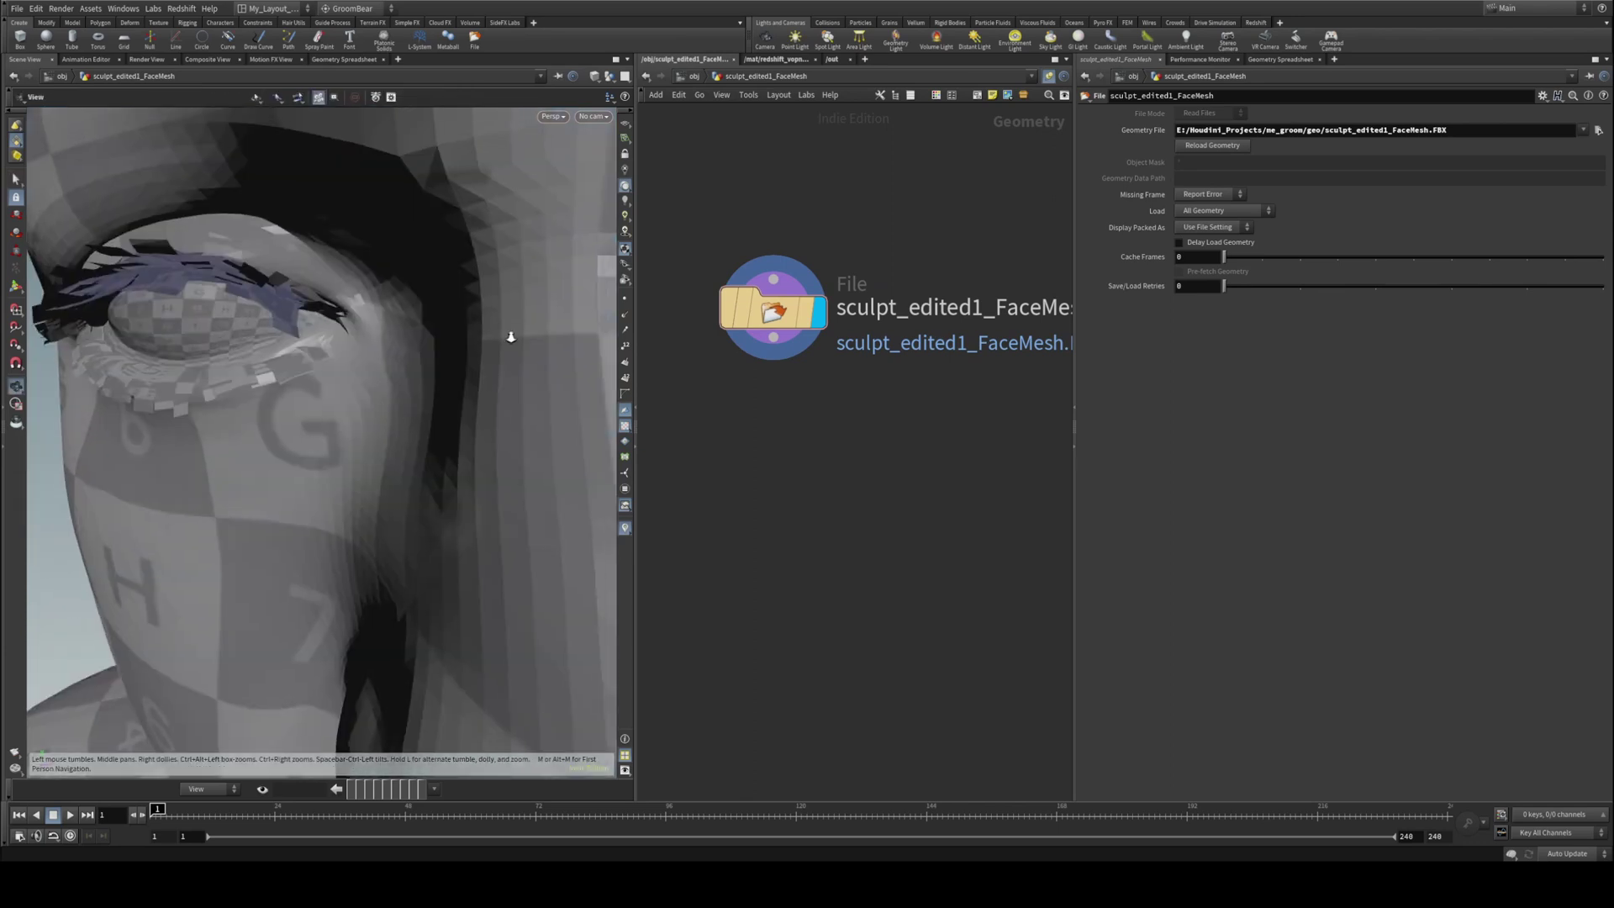
middle_drag(299, 554, 205, 316)
right_drag(204, 316, 5, 269)
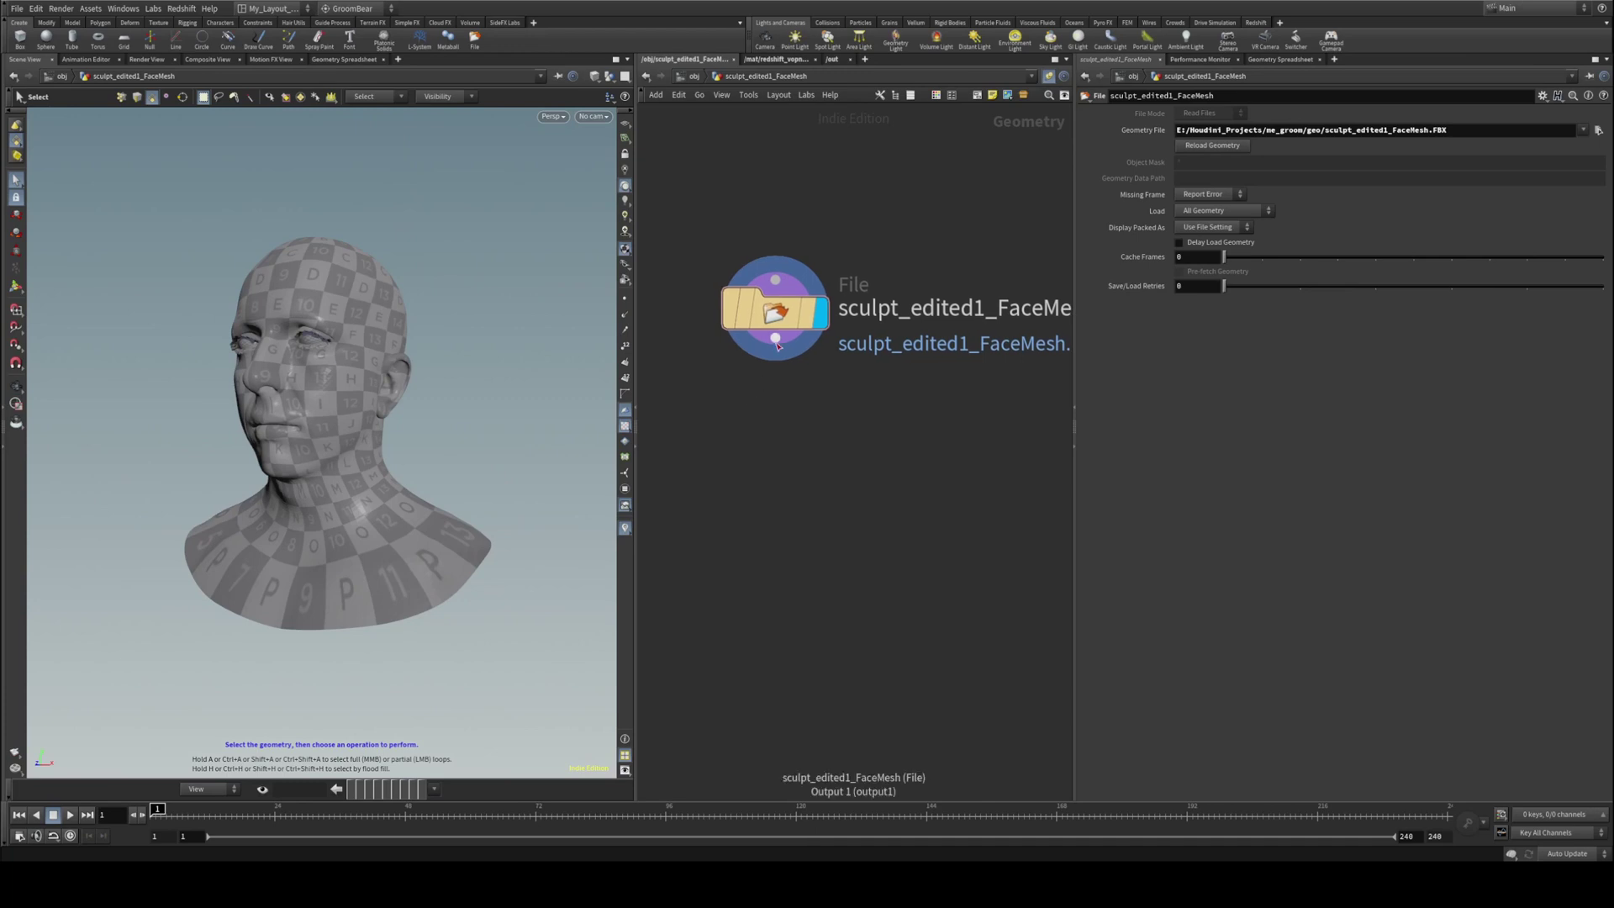
- Add a Split node fed by the sculpt_edited1_FaceMesh file node and display its result
key(Tab)
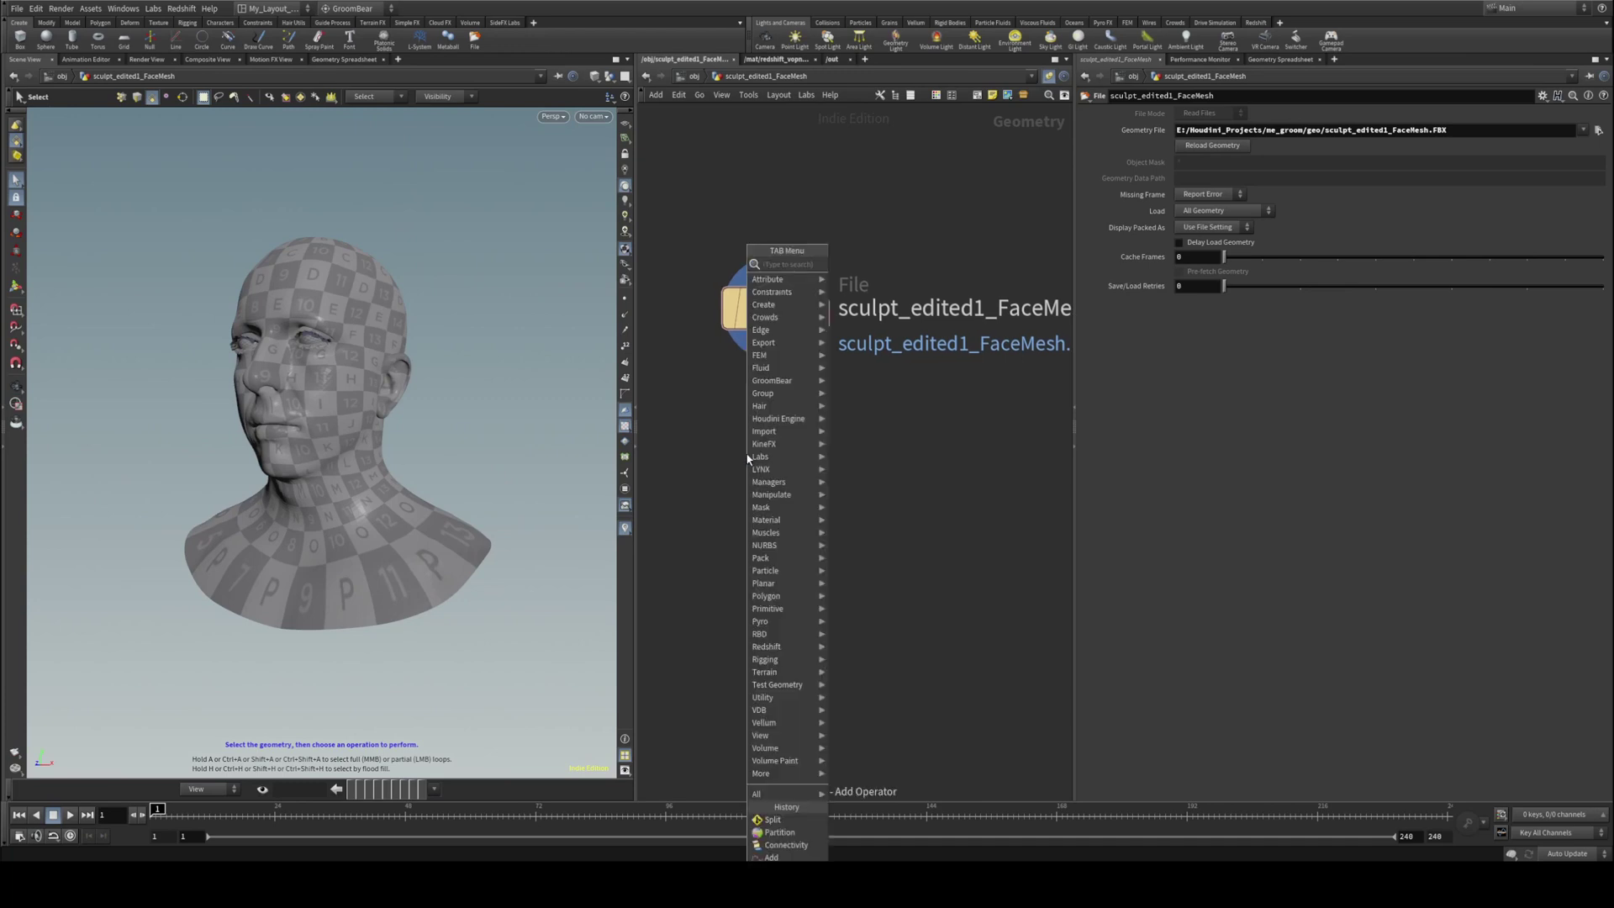
text(split)
key(Return)
click(746, 456)
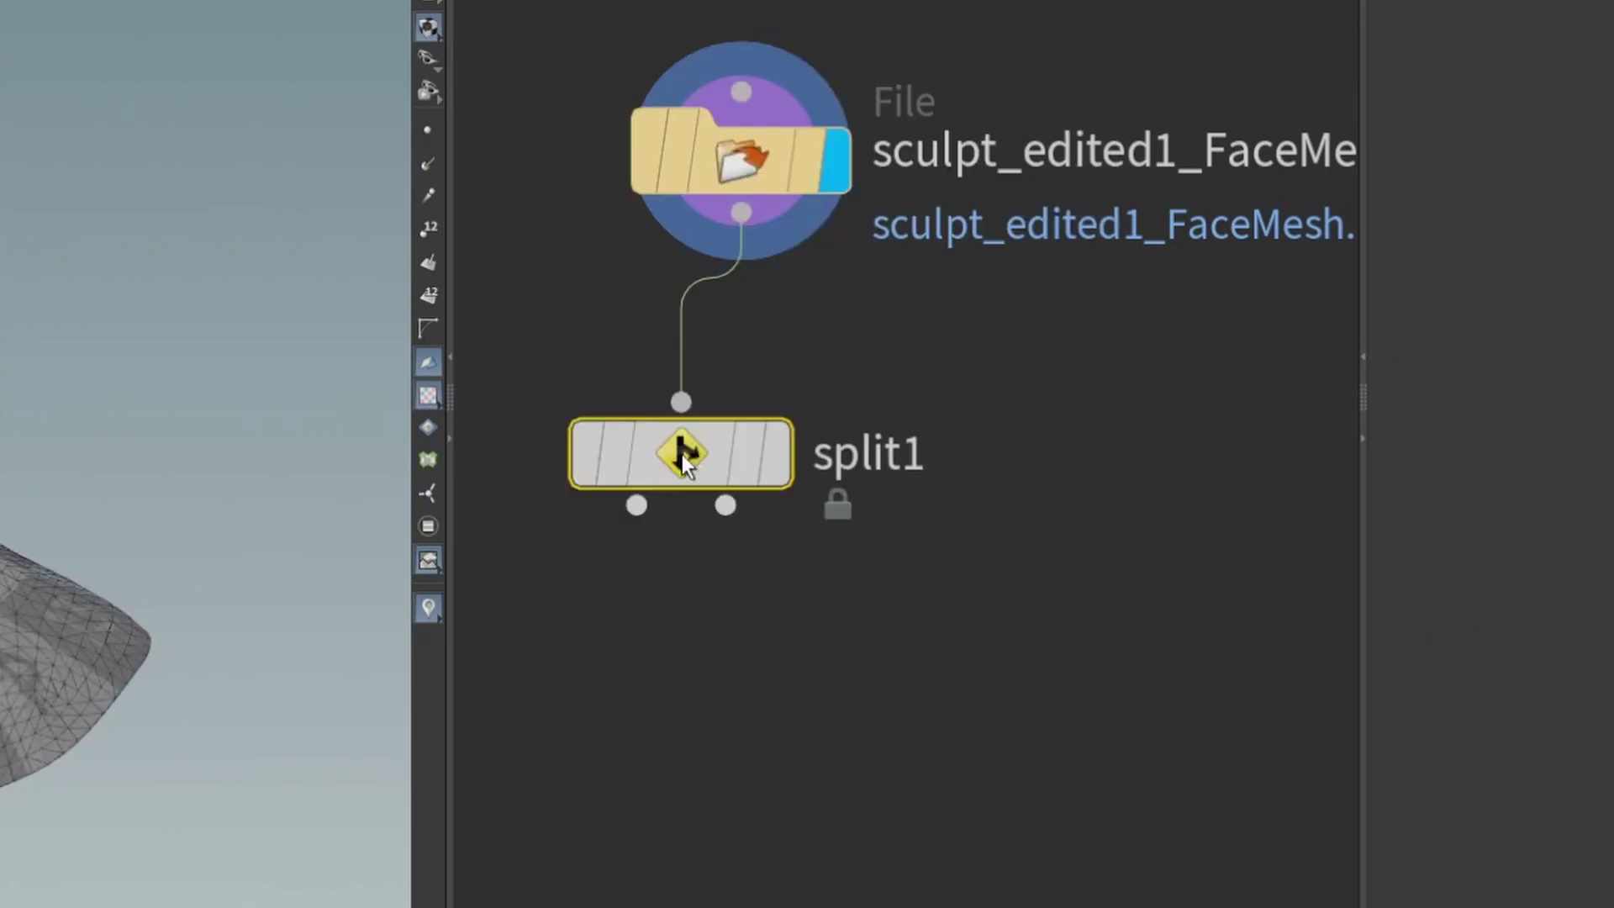
click(777, 458)
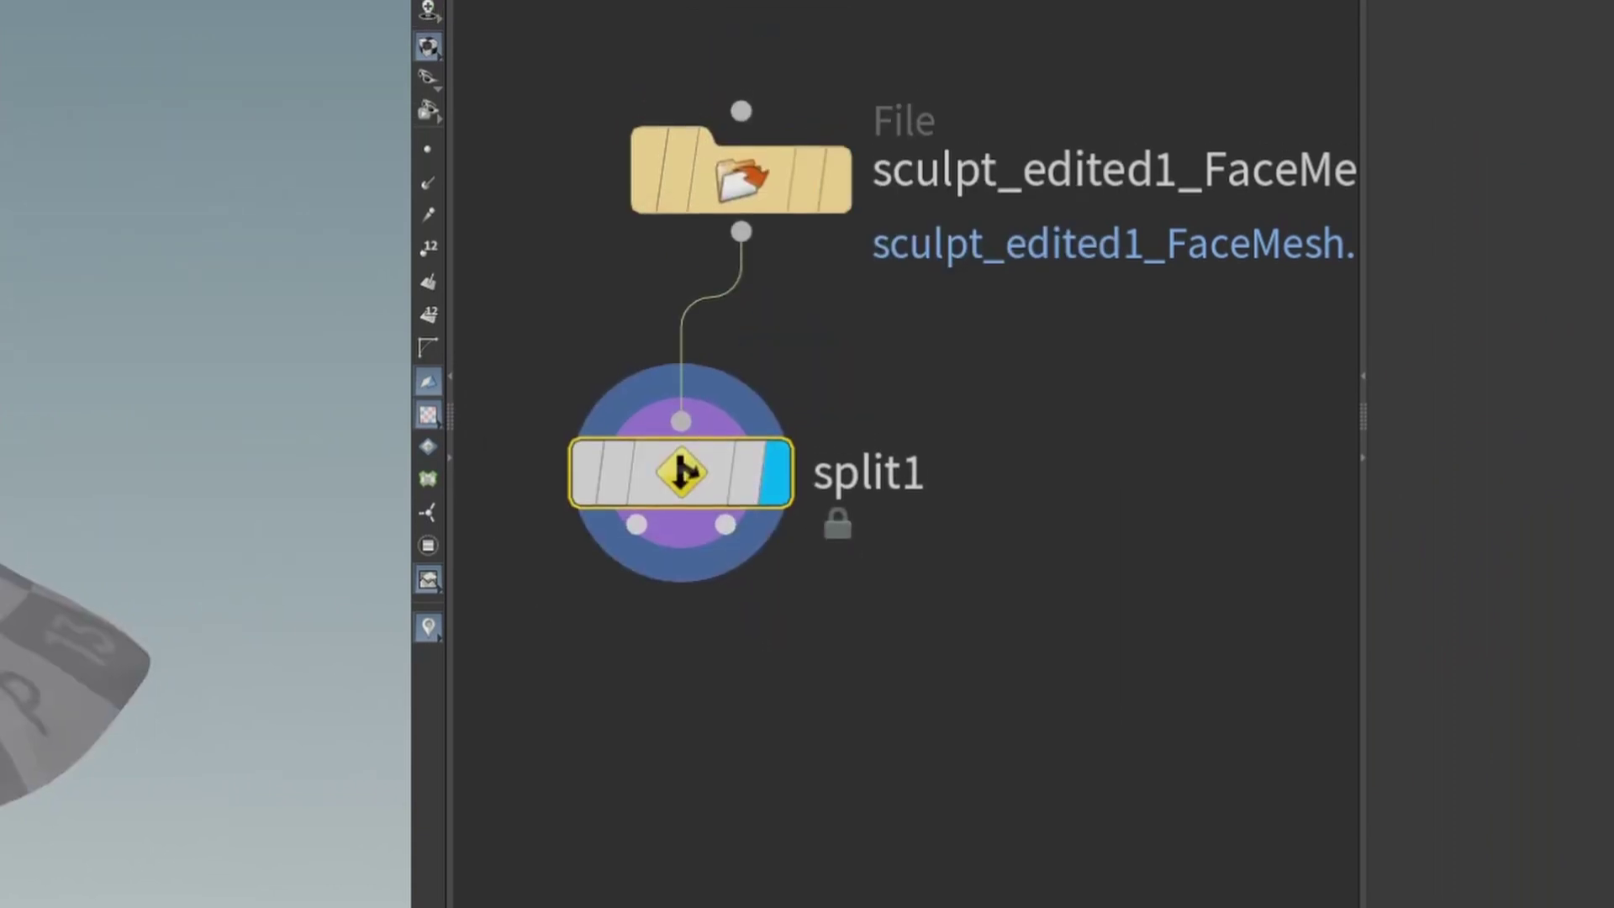
middle_click(669, 433)
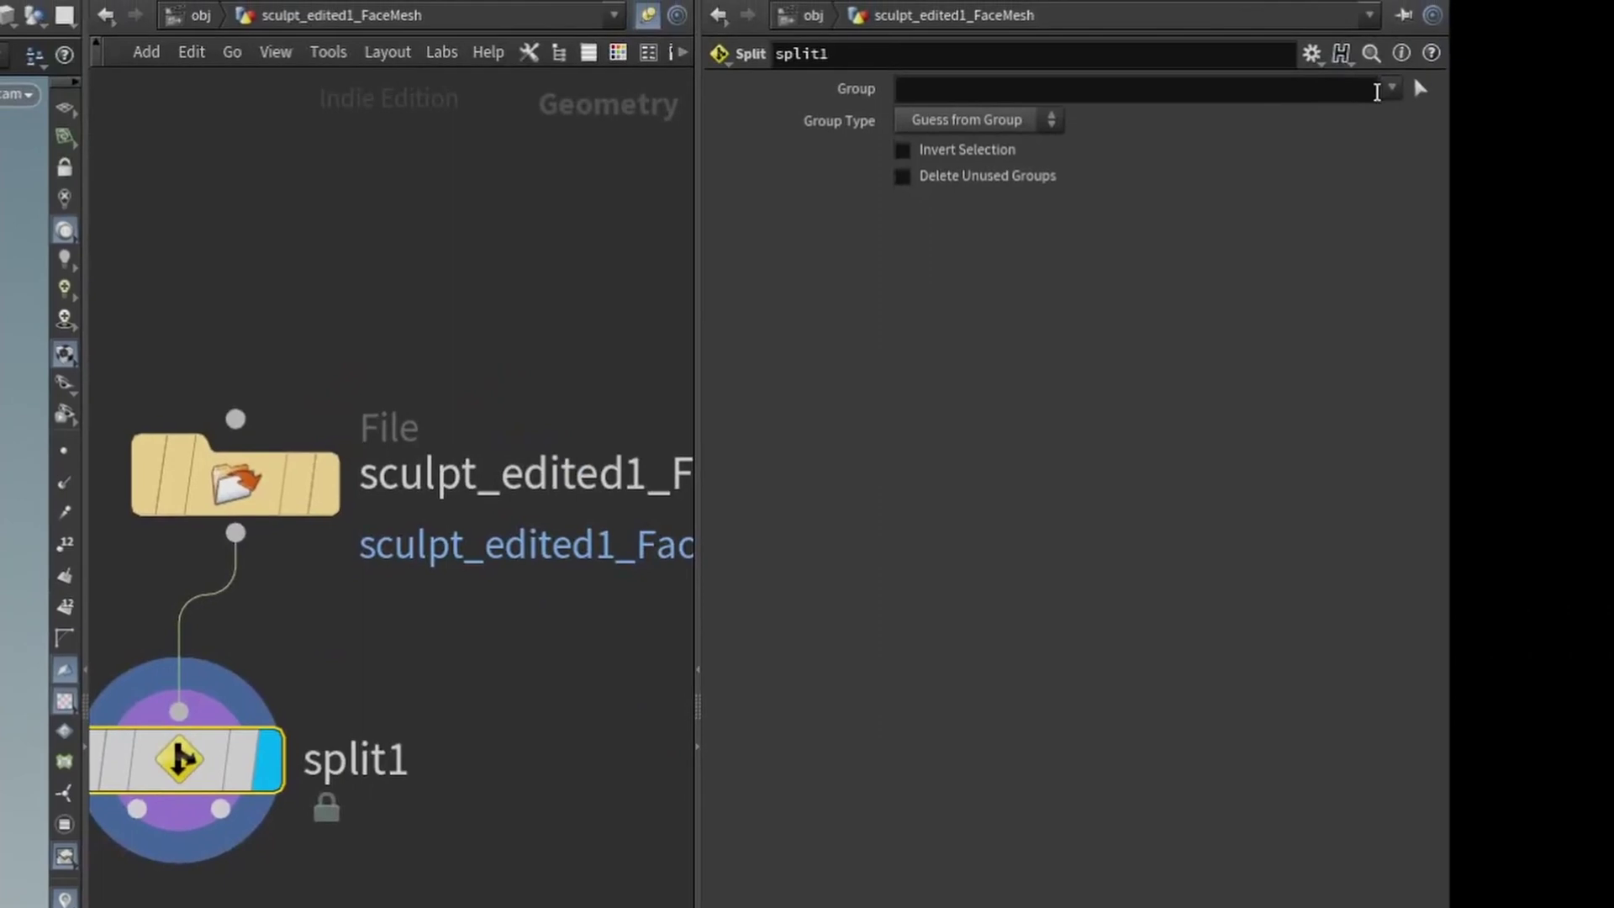
- Set the Split node's group to the MI_HeadSynthesized_Baked material path and check the isolated head skin around the eyes
click(1391, 87)
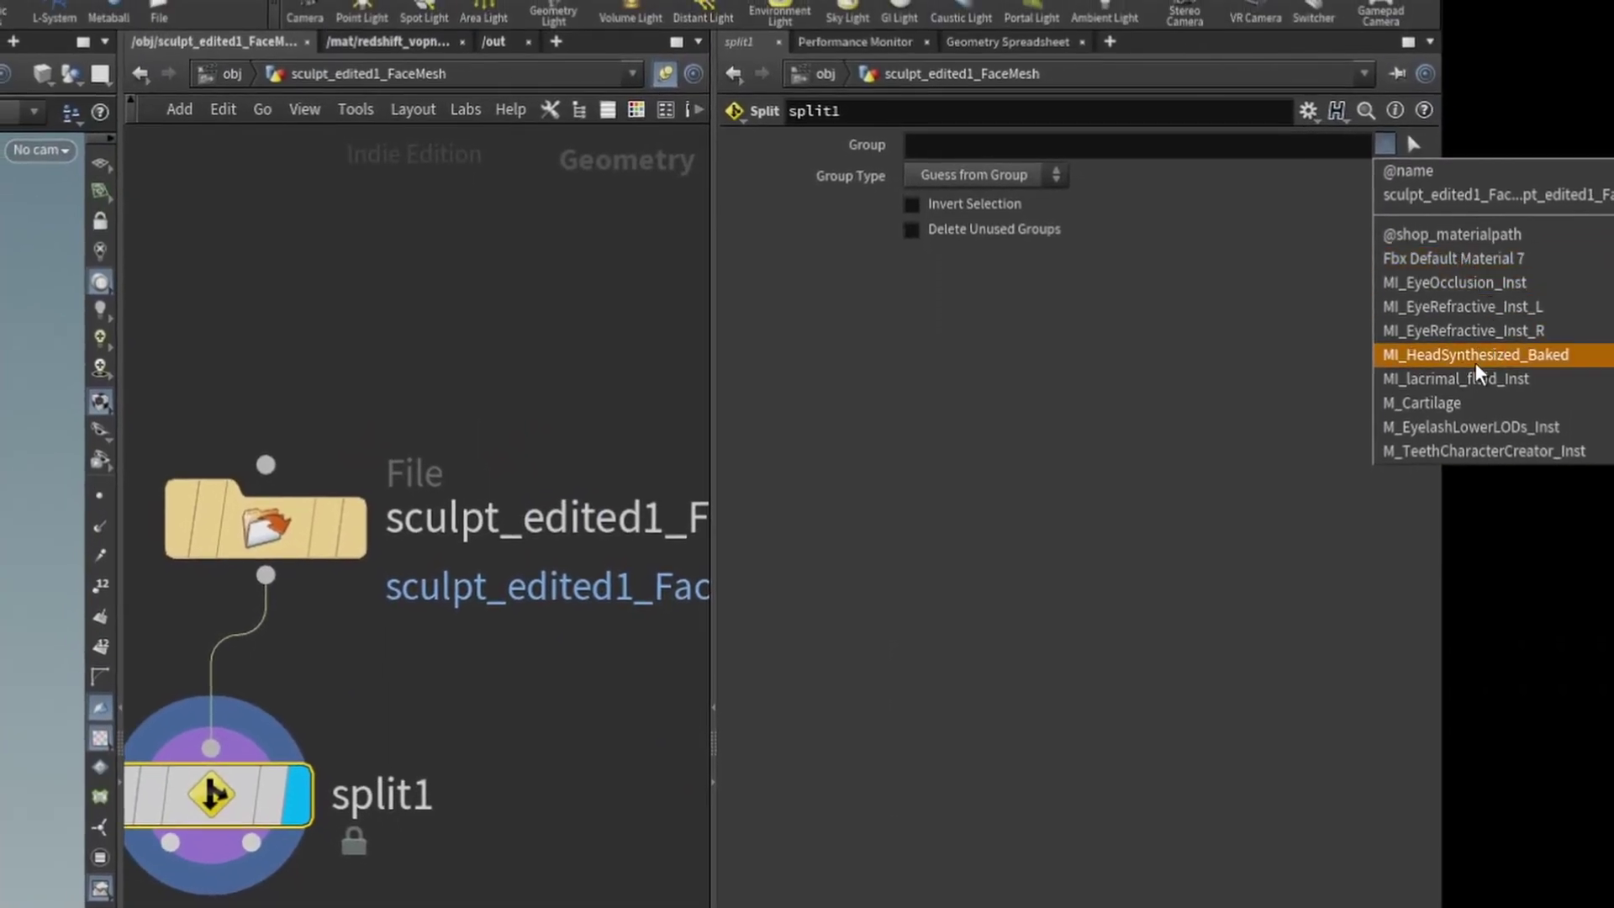
click(1494, 354)
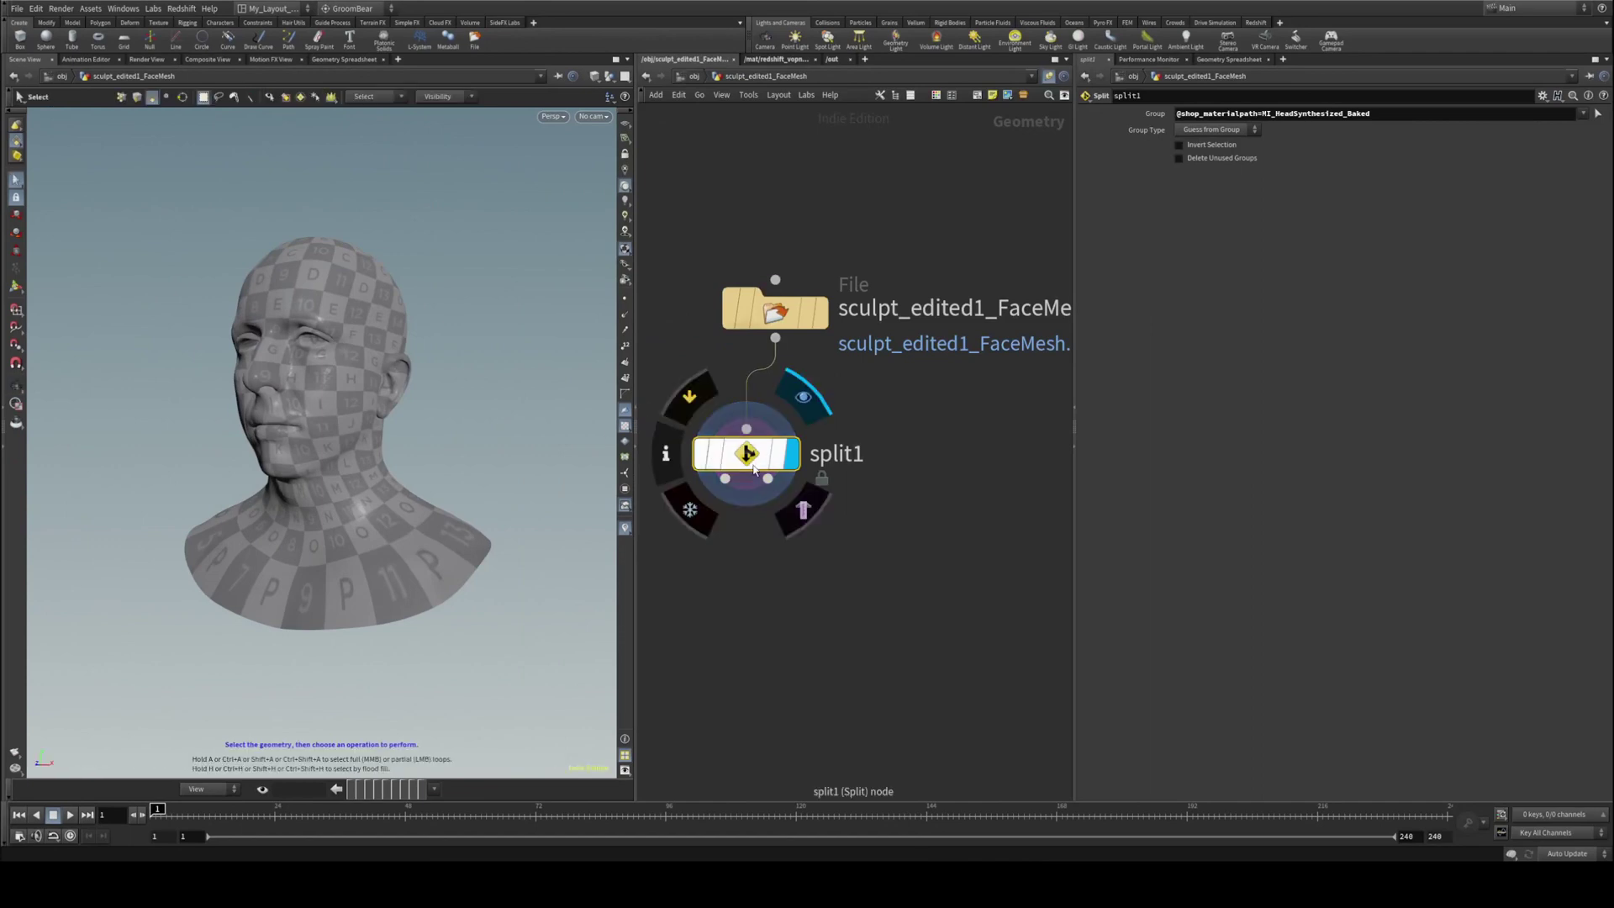
drag(733, 459, 773, 452)
alt+right_drag(289, 324, 368, 346)
drag(368, 346, 374, 356)
key(s)
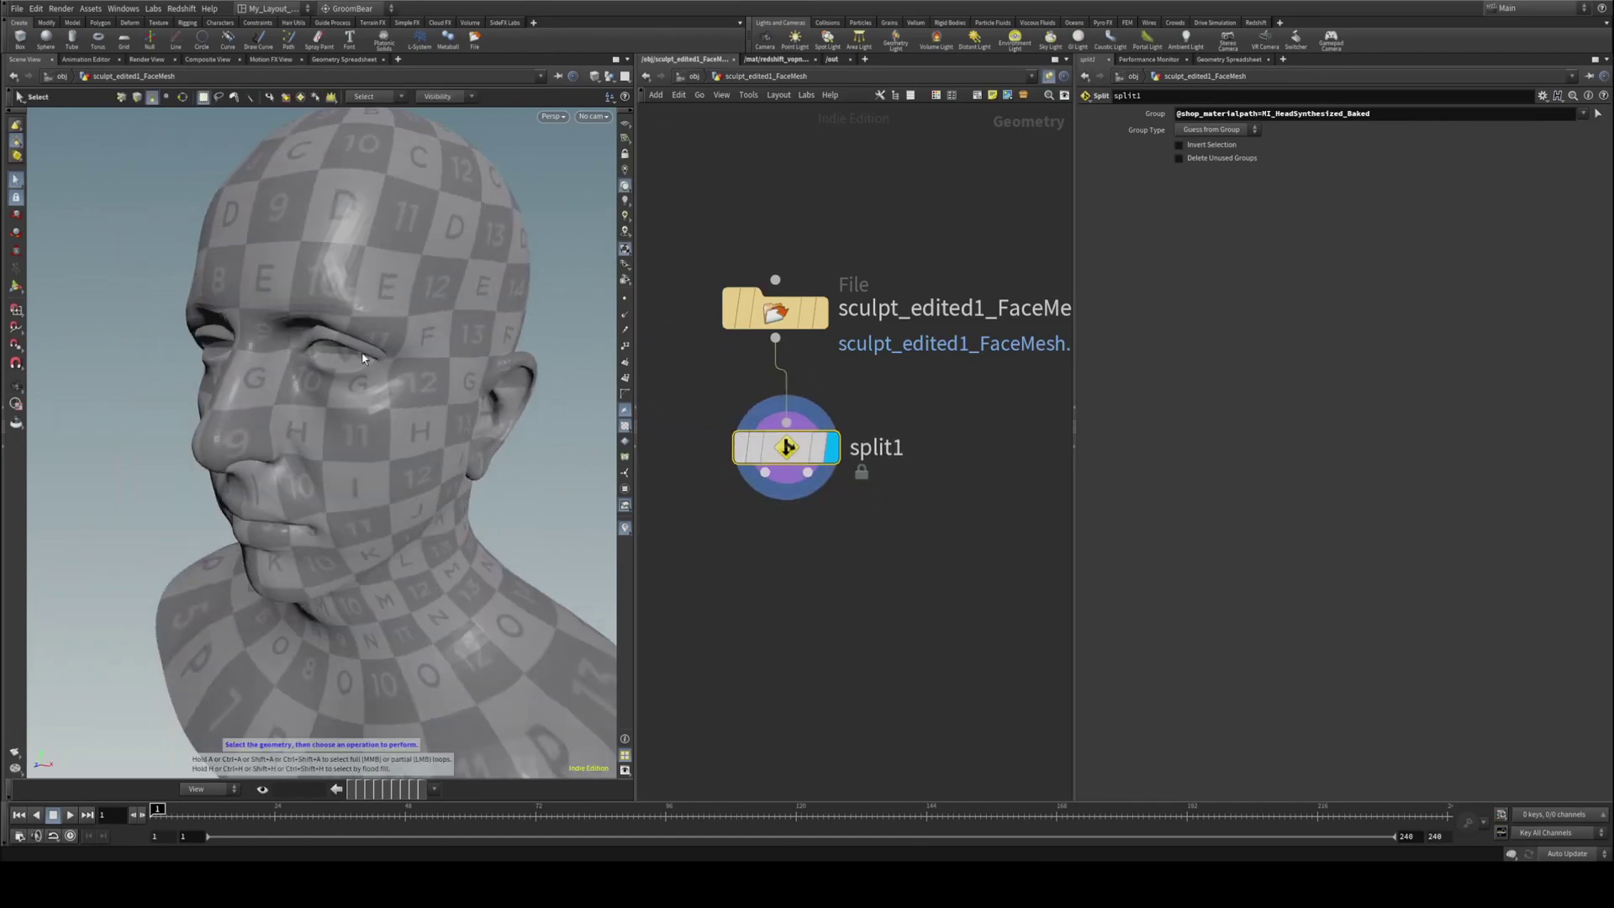
alt+right_drag(467, 359, 409, 315)
alt+drag(409, 315, 392, 315)
scroll(558, 334, up, 5)
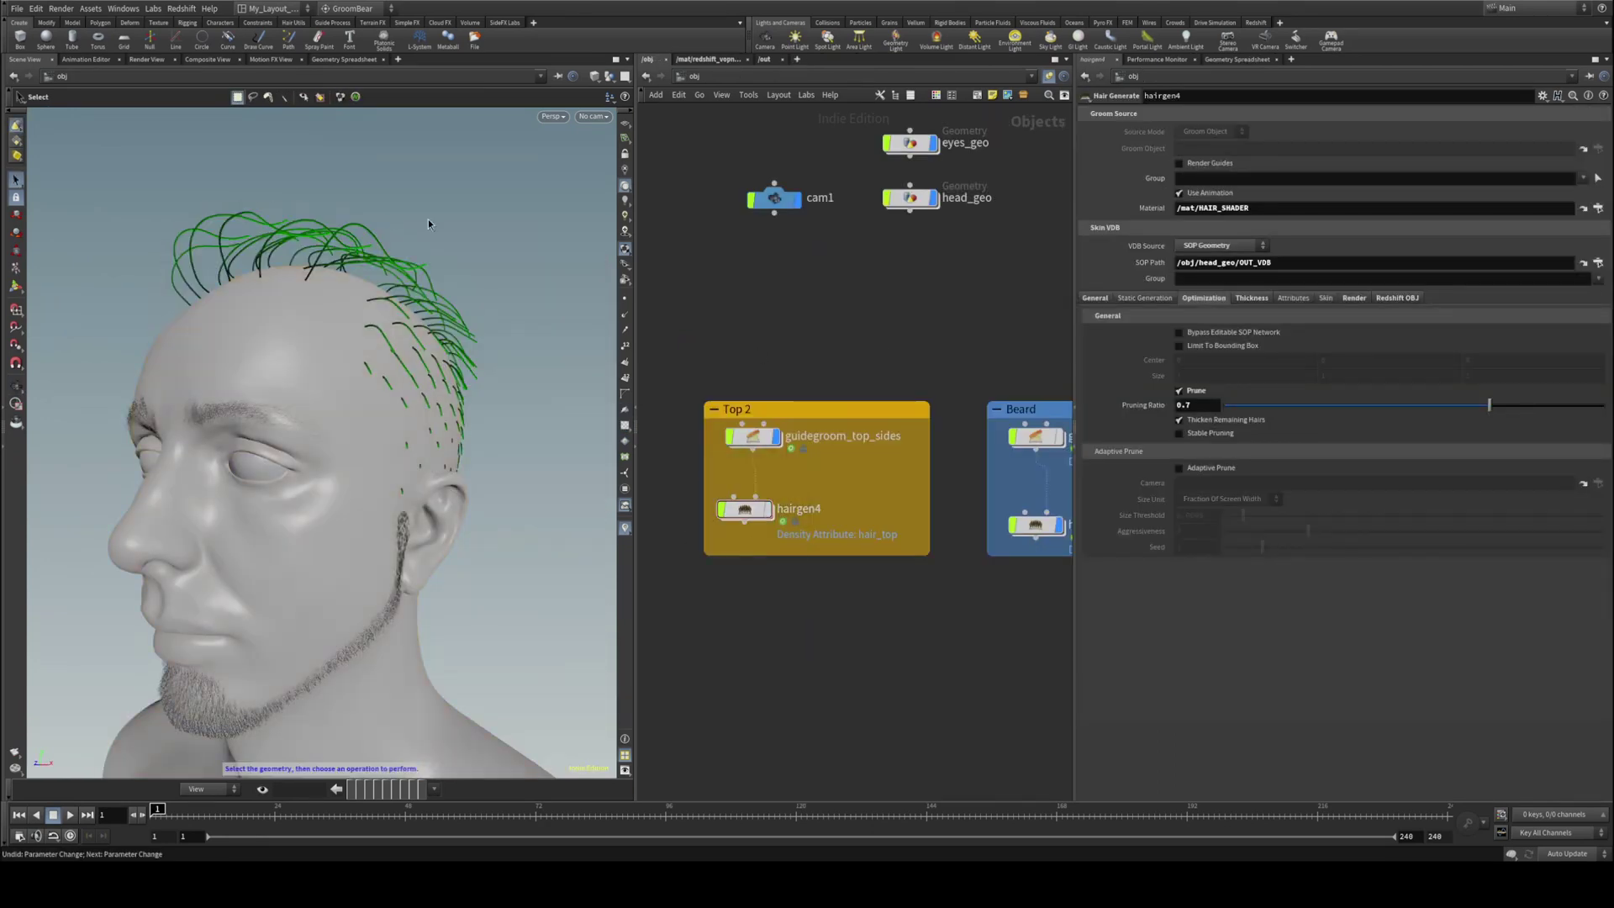
- Hide the guidegroom_top_sides guides and display the generated hair of hairgen4
click(775, 437)
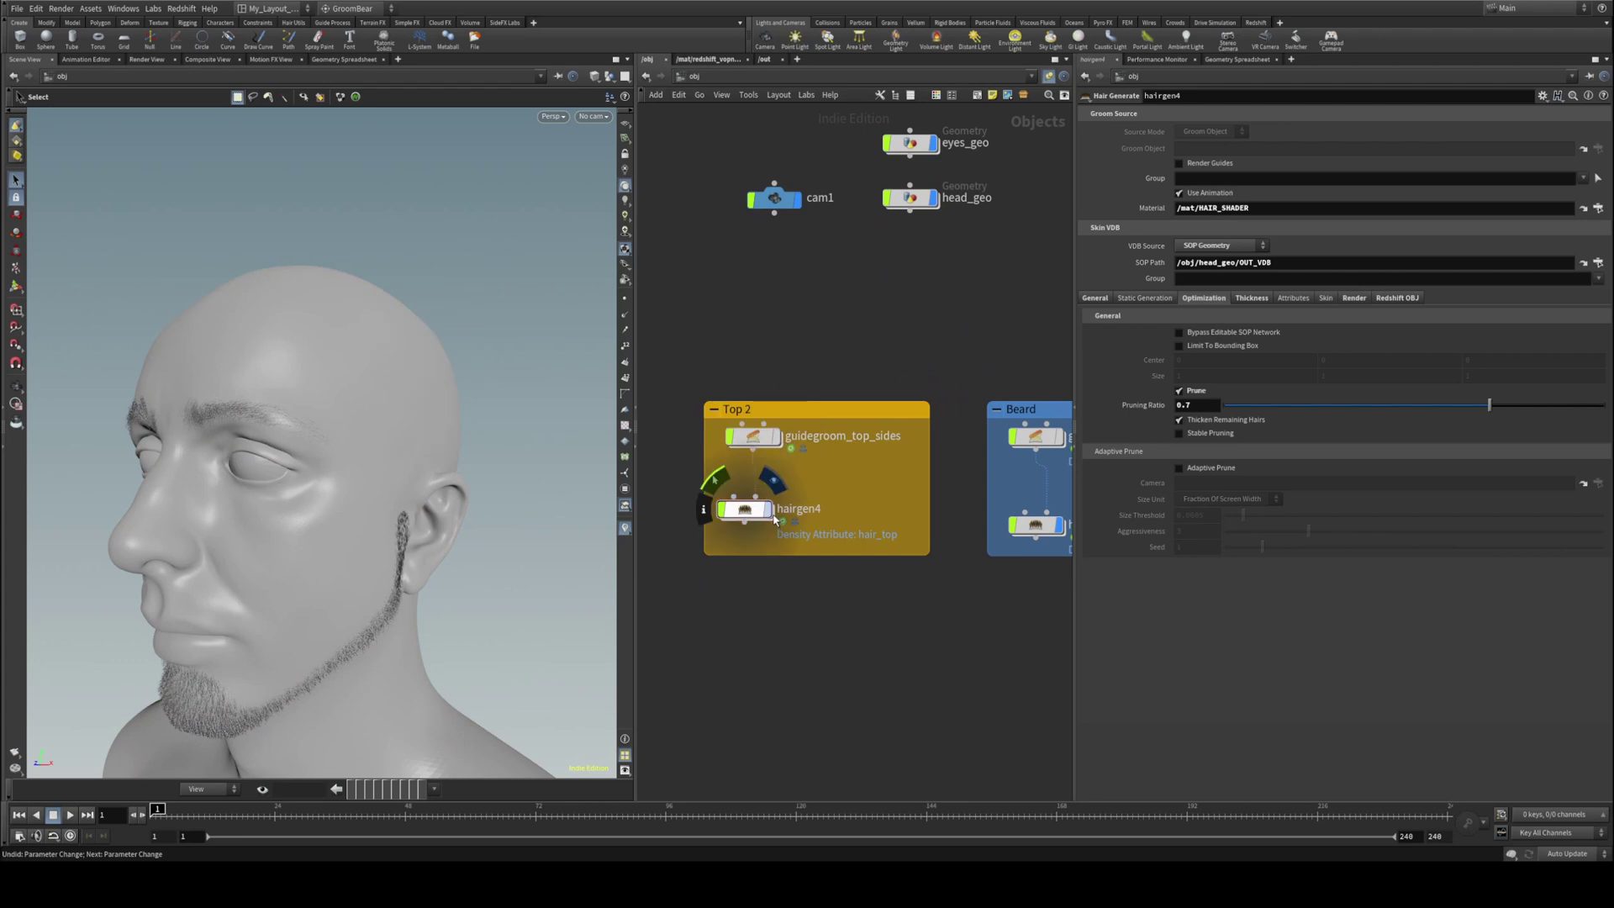
click(766, 509)
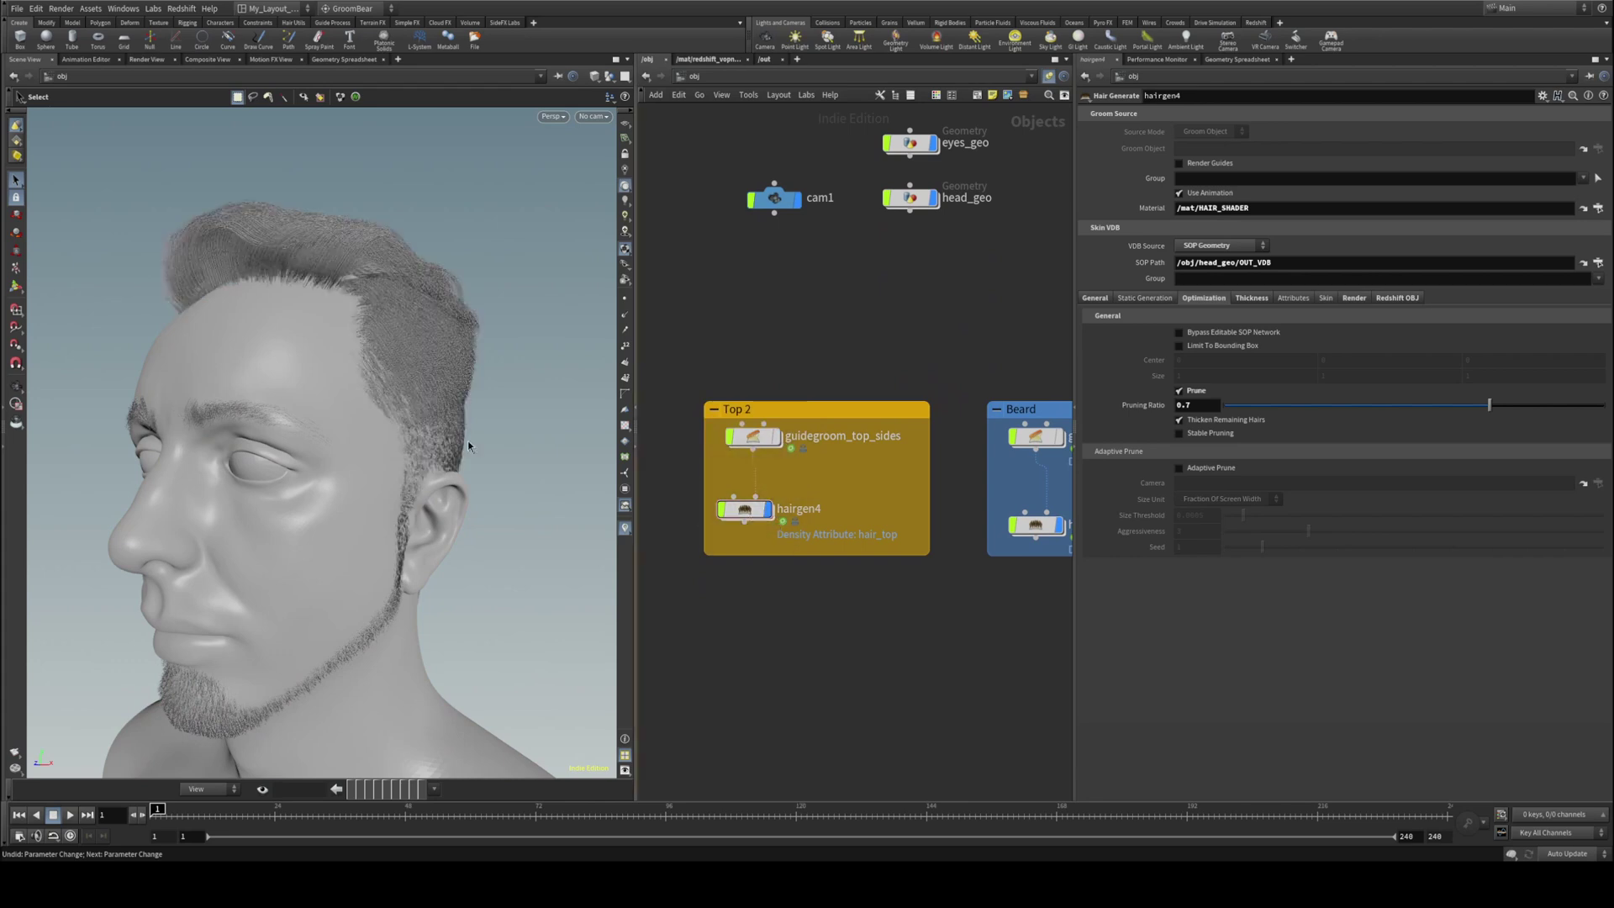
key(Escape)
- Examine the generated hair and beard on the head from the side, back and front
mouse_move(468, 407)
mouse_down()
mouse_move(486, 418)
mouse_move(444, 393)
mouse_up()
alt+drag(518, 493, 378, 358)
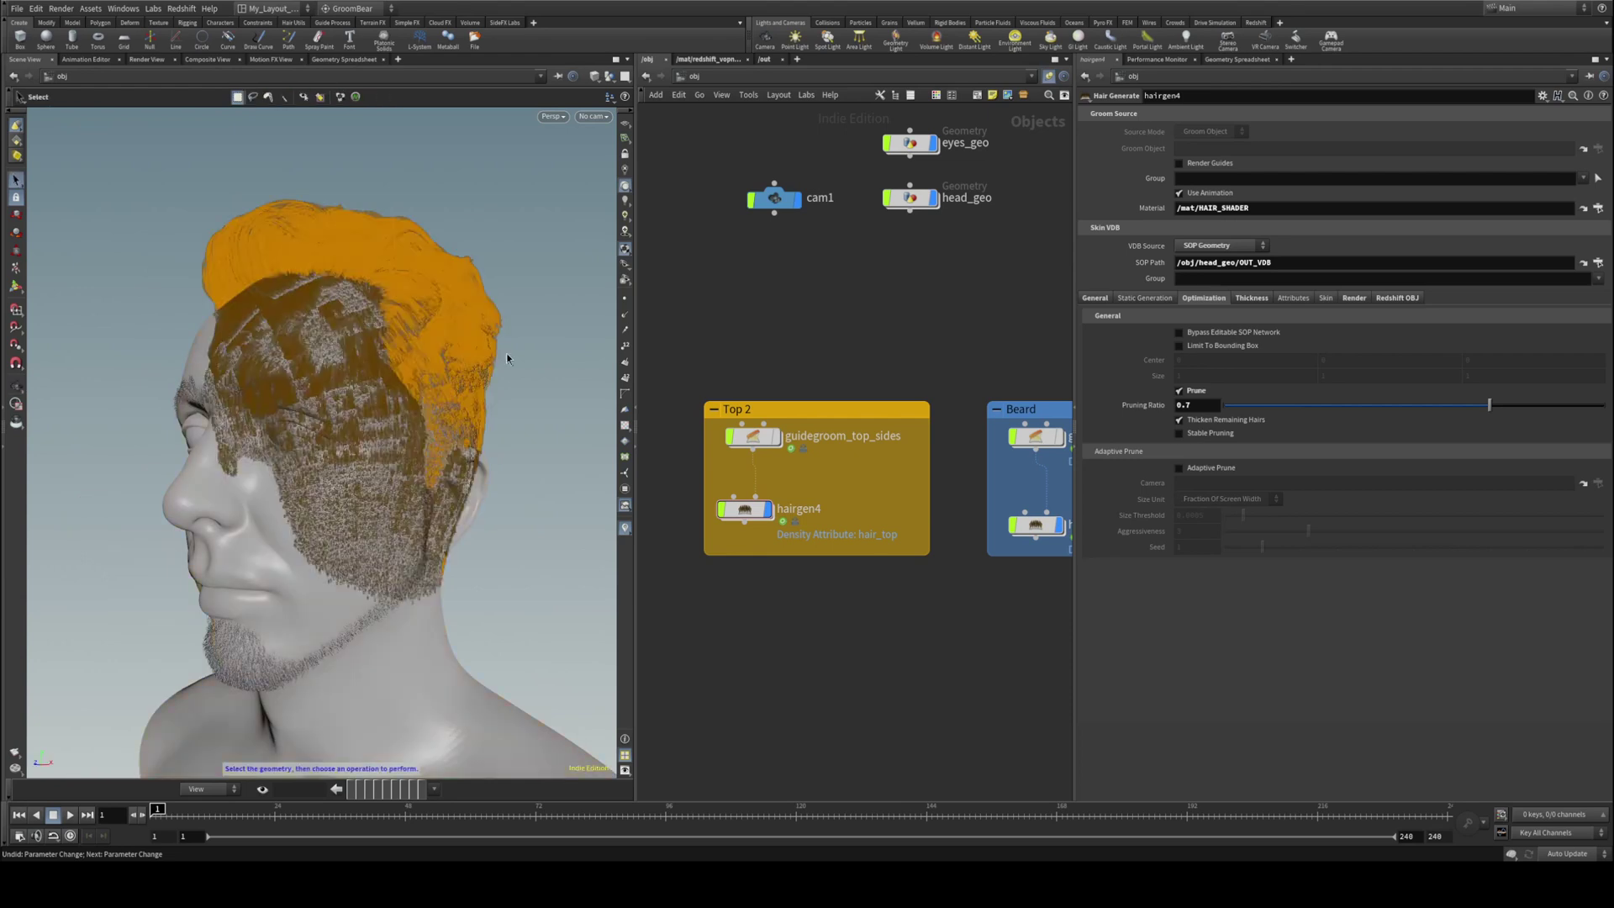
alt+drag(546, 419, 394, 404)
alt+right_drag(395, 403, 471, 453)
alt+drag(471, 454, 432, 476)
alt+right_drag(432, 476, 386, 389)
alt+drag(386, 389, 346, 411)
alt+right_drag(346, 411, 231, 345)
alt+drag(231, 345, 277, 395)
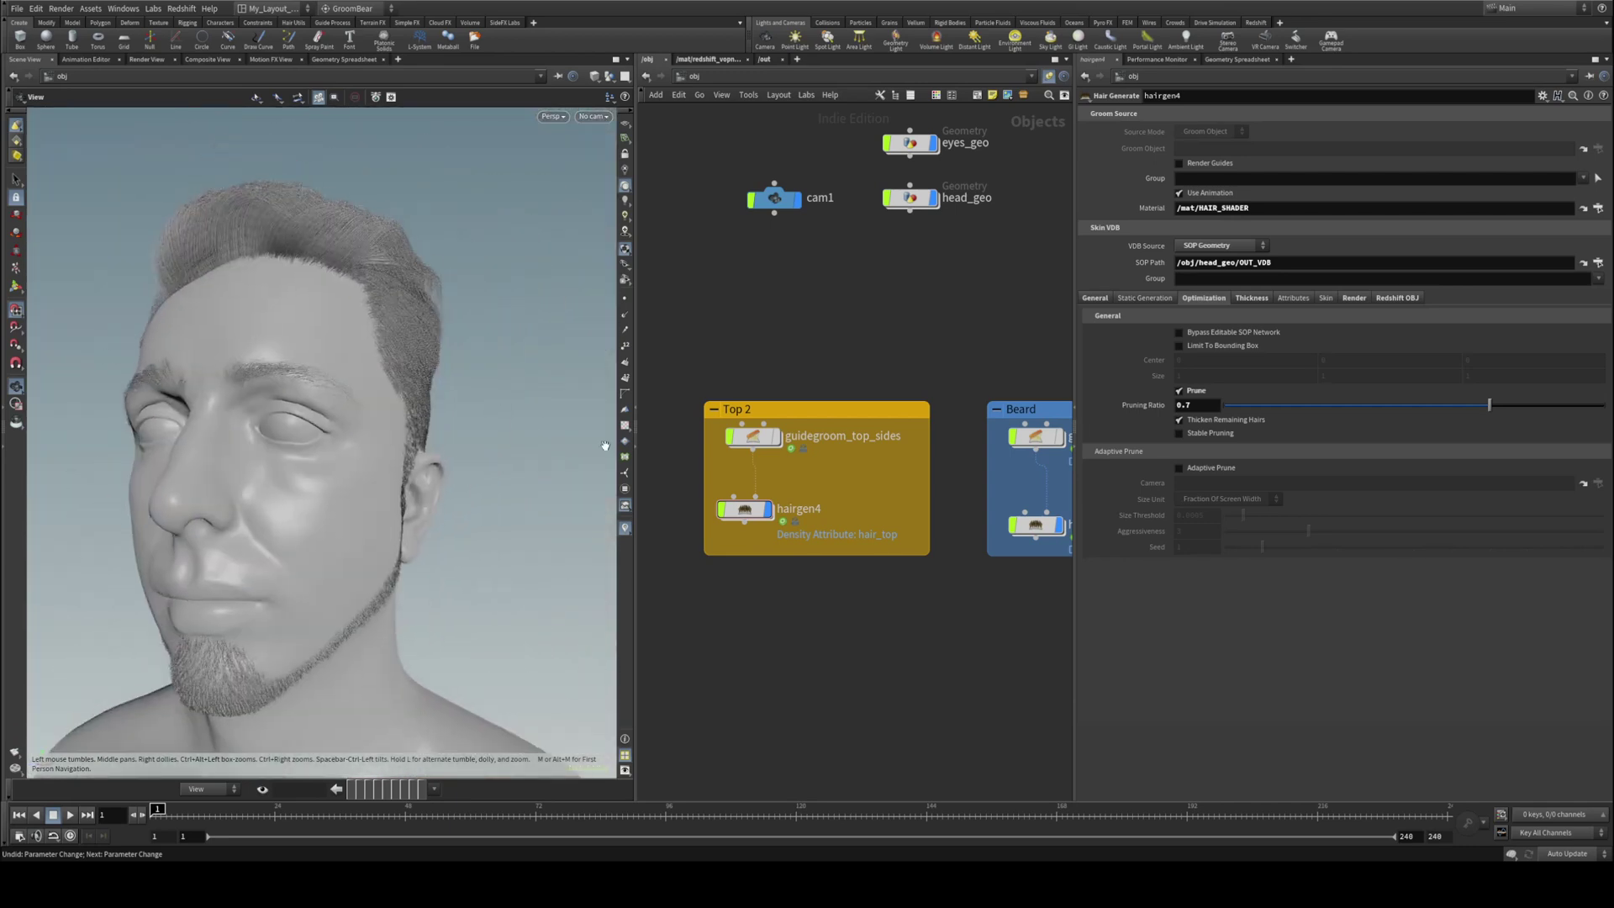
- Open the modify network inside hairgen4 and disconnect the smooth, resample and Alembic export chain from guide_clumps
double_click(746, 511)
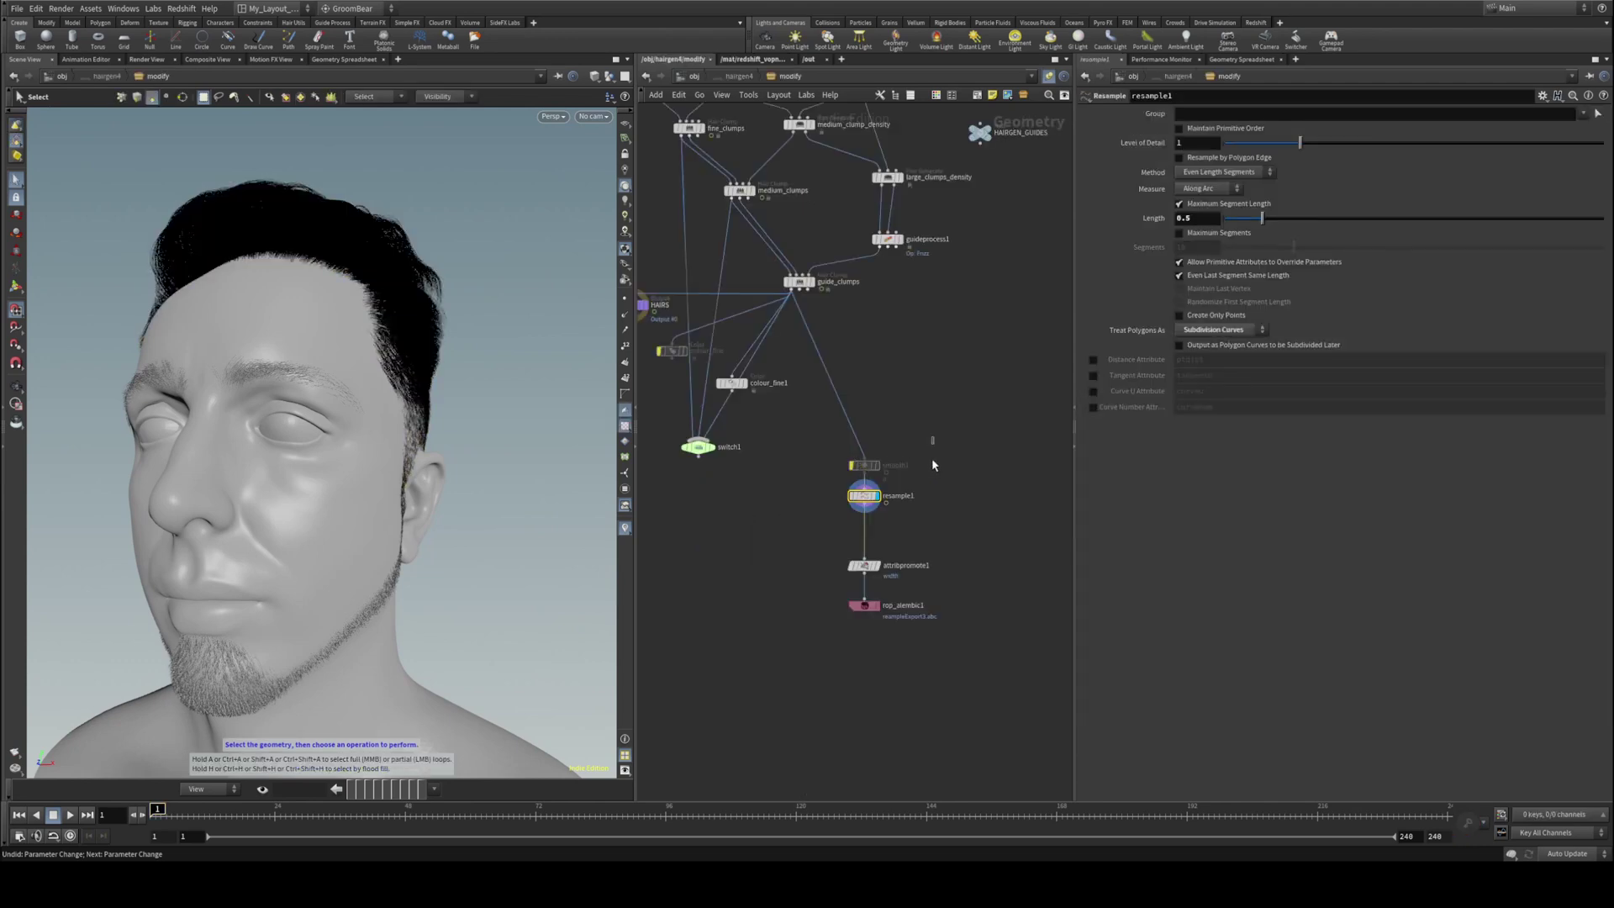
drag(931, 437, 814, 726)
drag(845, 464, 1008, 469)
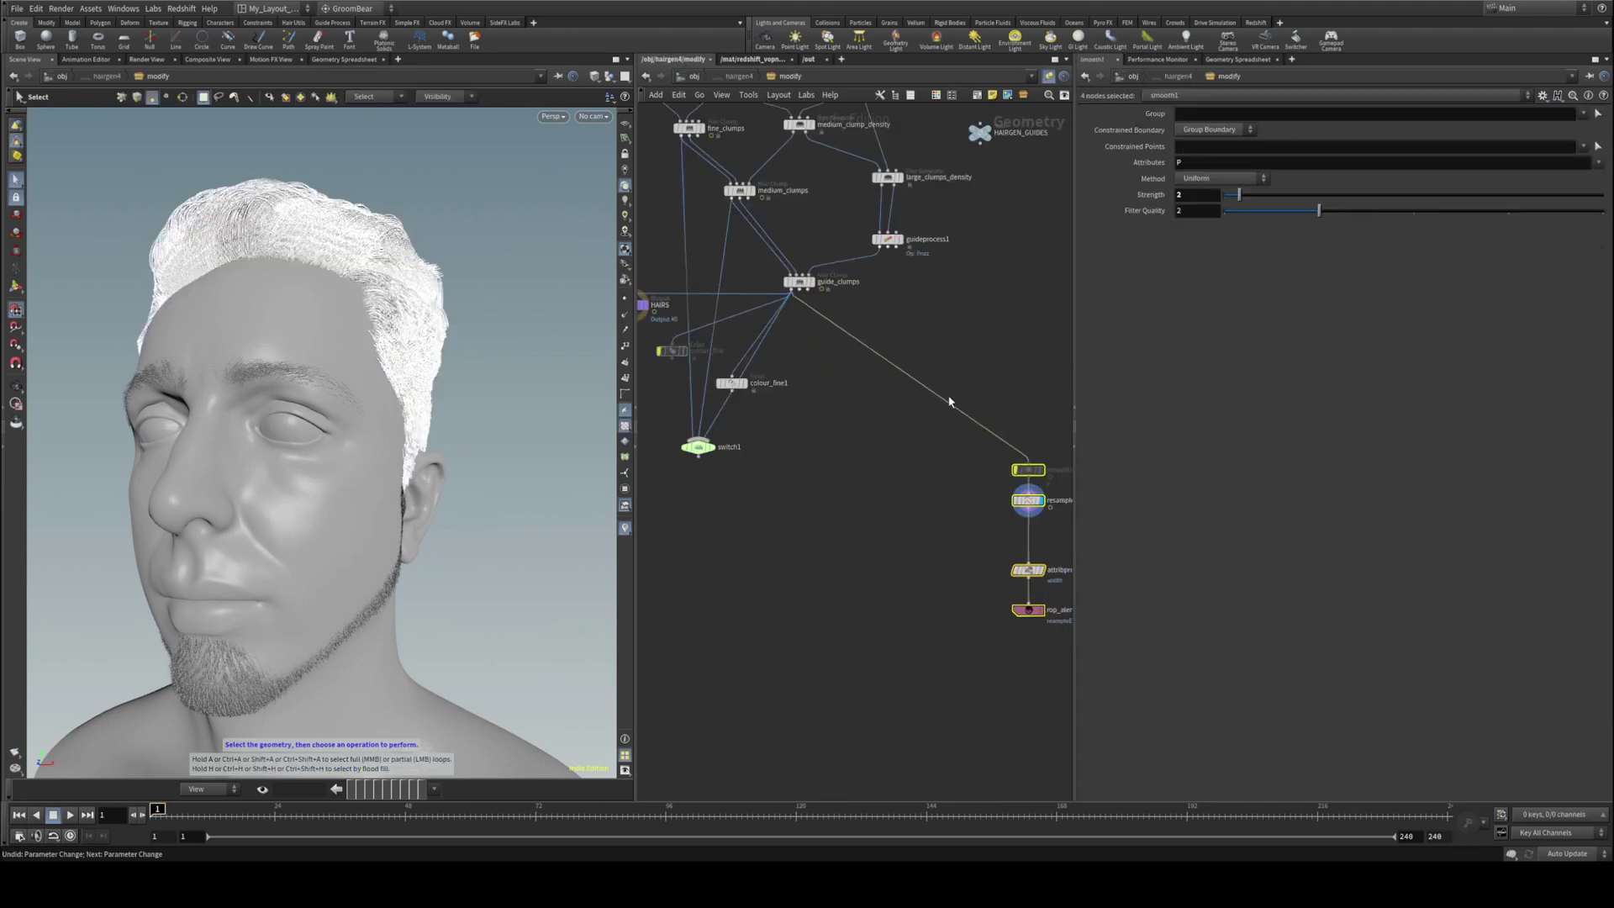
key(y)
drag(955, 389, 941, 424)
drag(1020, 467, 957, 425)
- Display the guide_clumps result, then move colour_fine1 aside and place the HAIRS output node just below guide_clumps
click(810, 282)
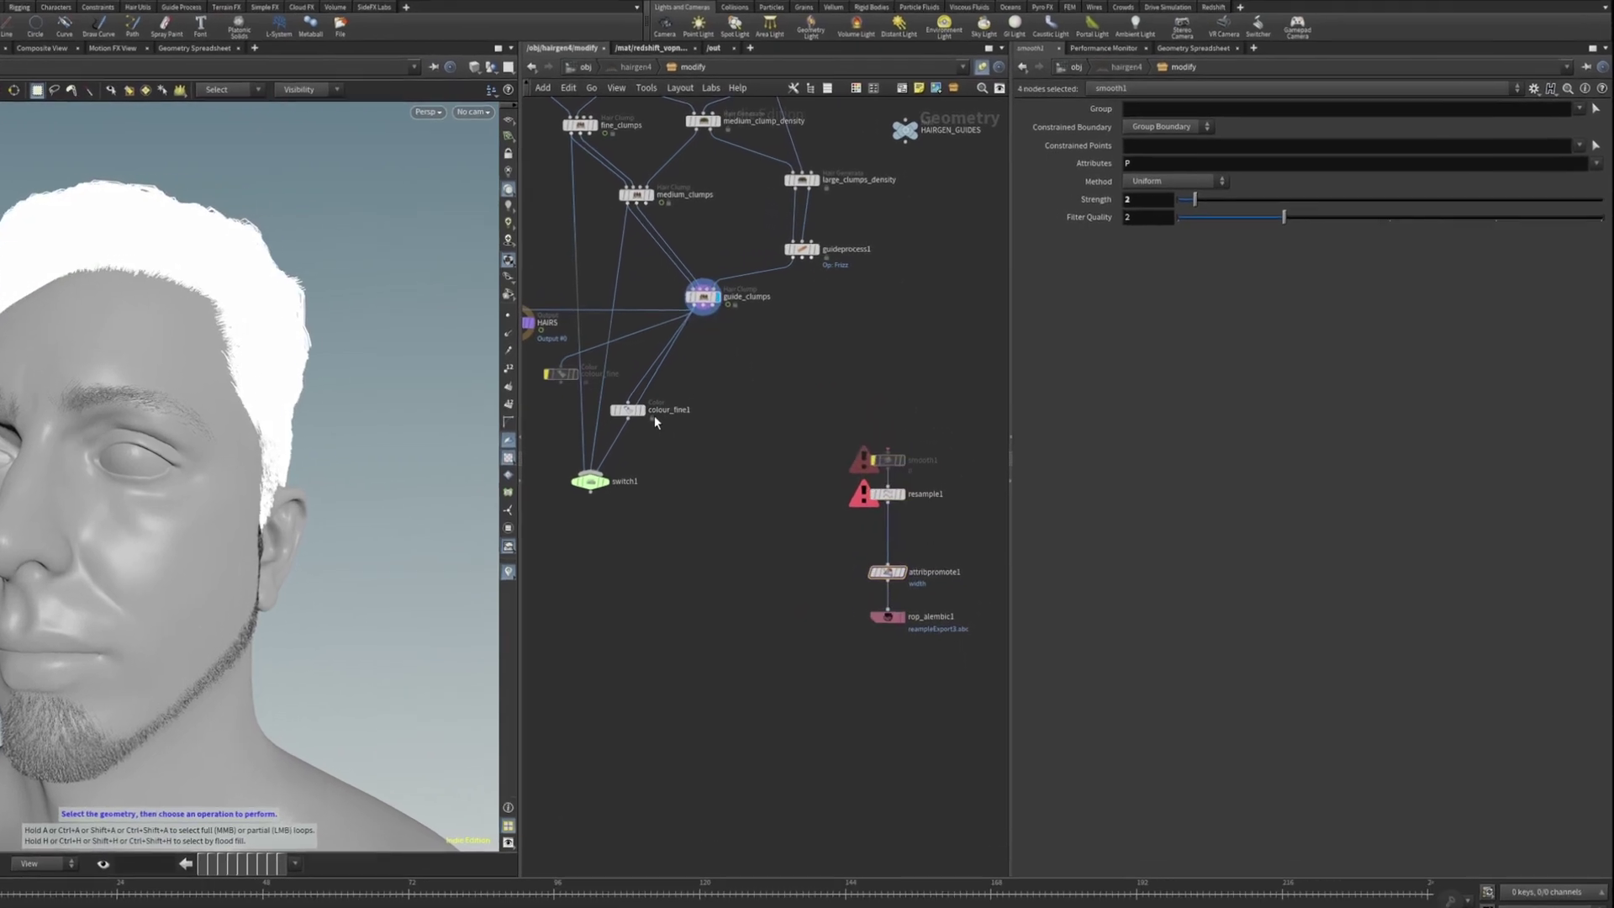
drag(631, 413, 648, 462)
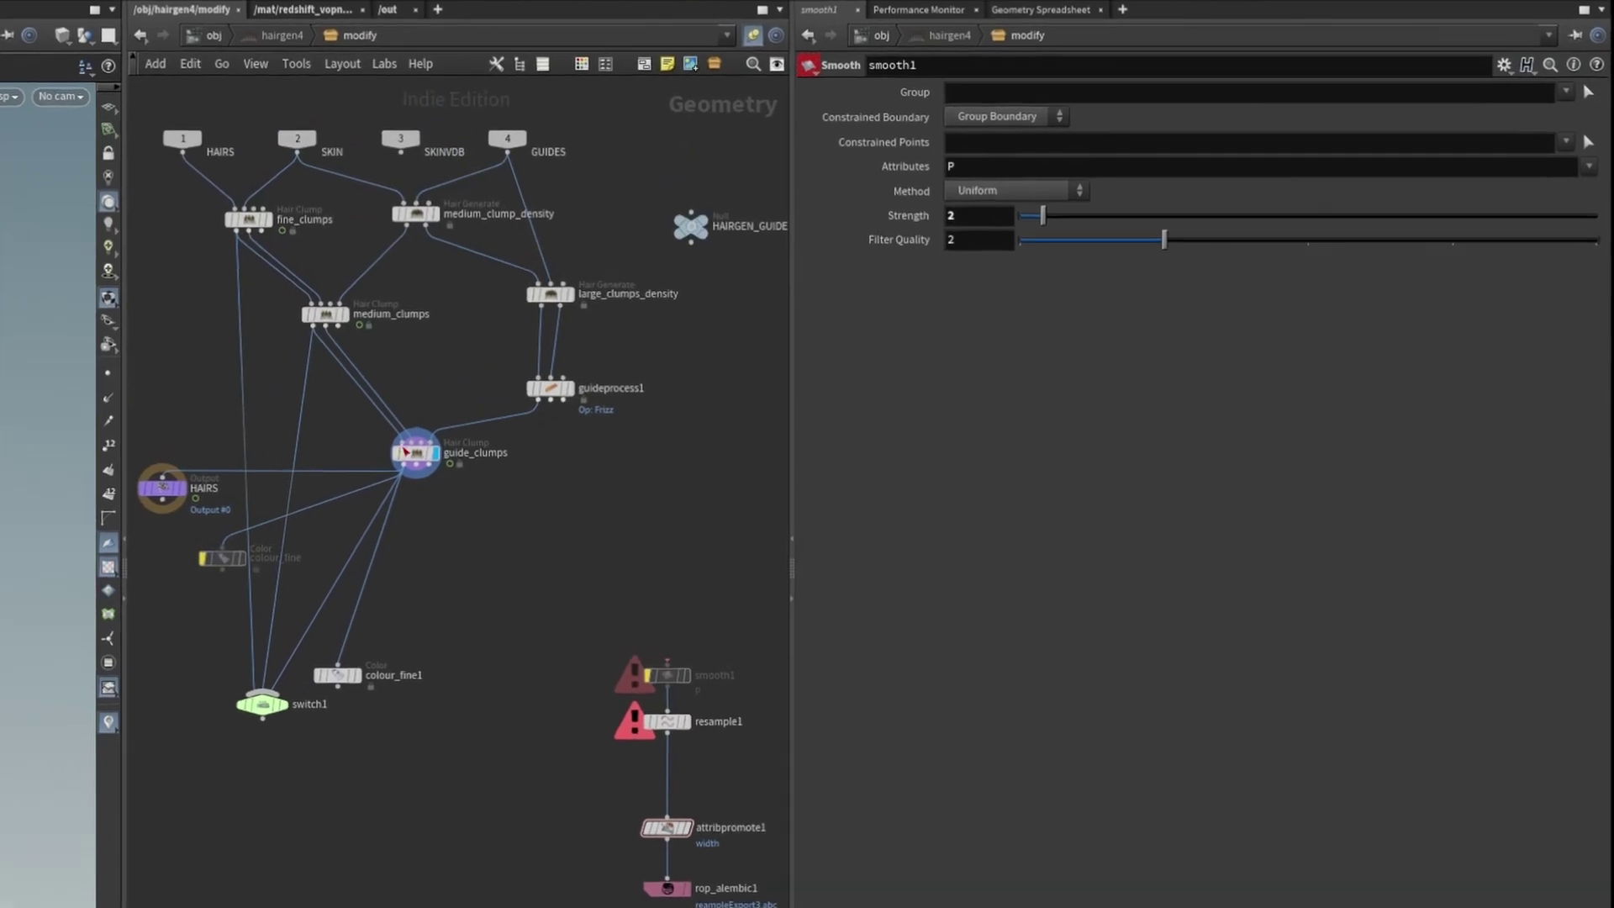
drag(164, 487, 400, 562)
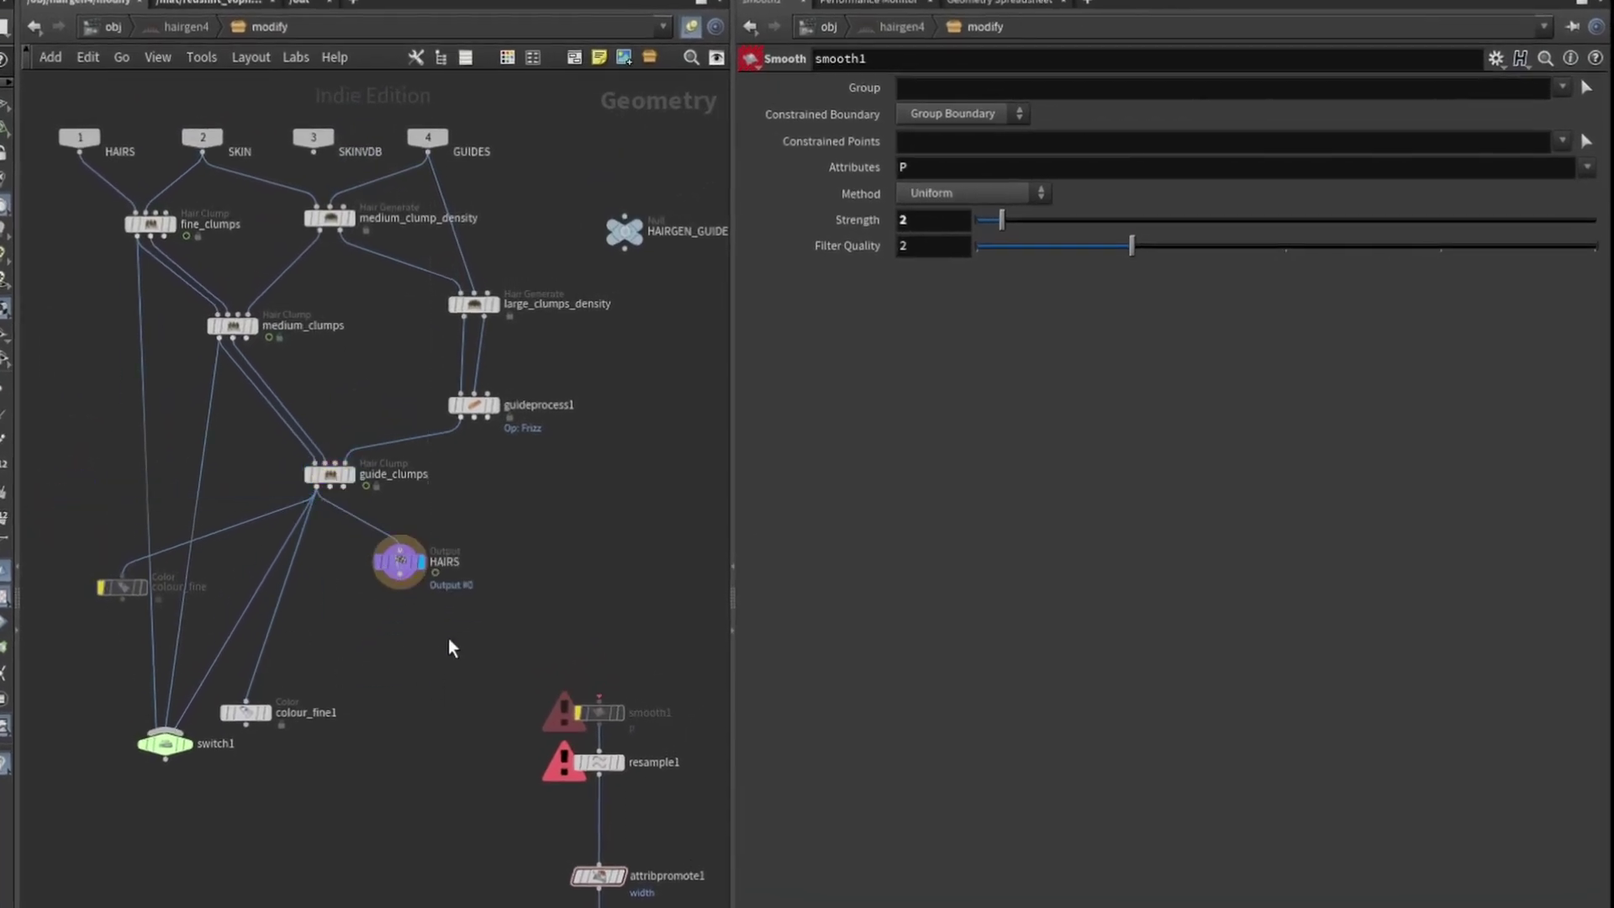
middle_drag(448, 639, 404, 632)
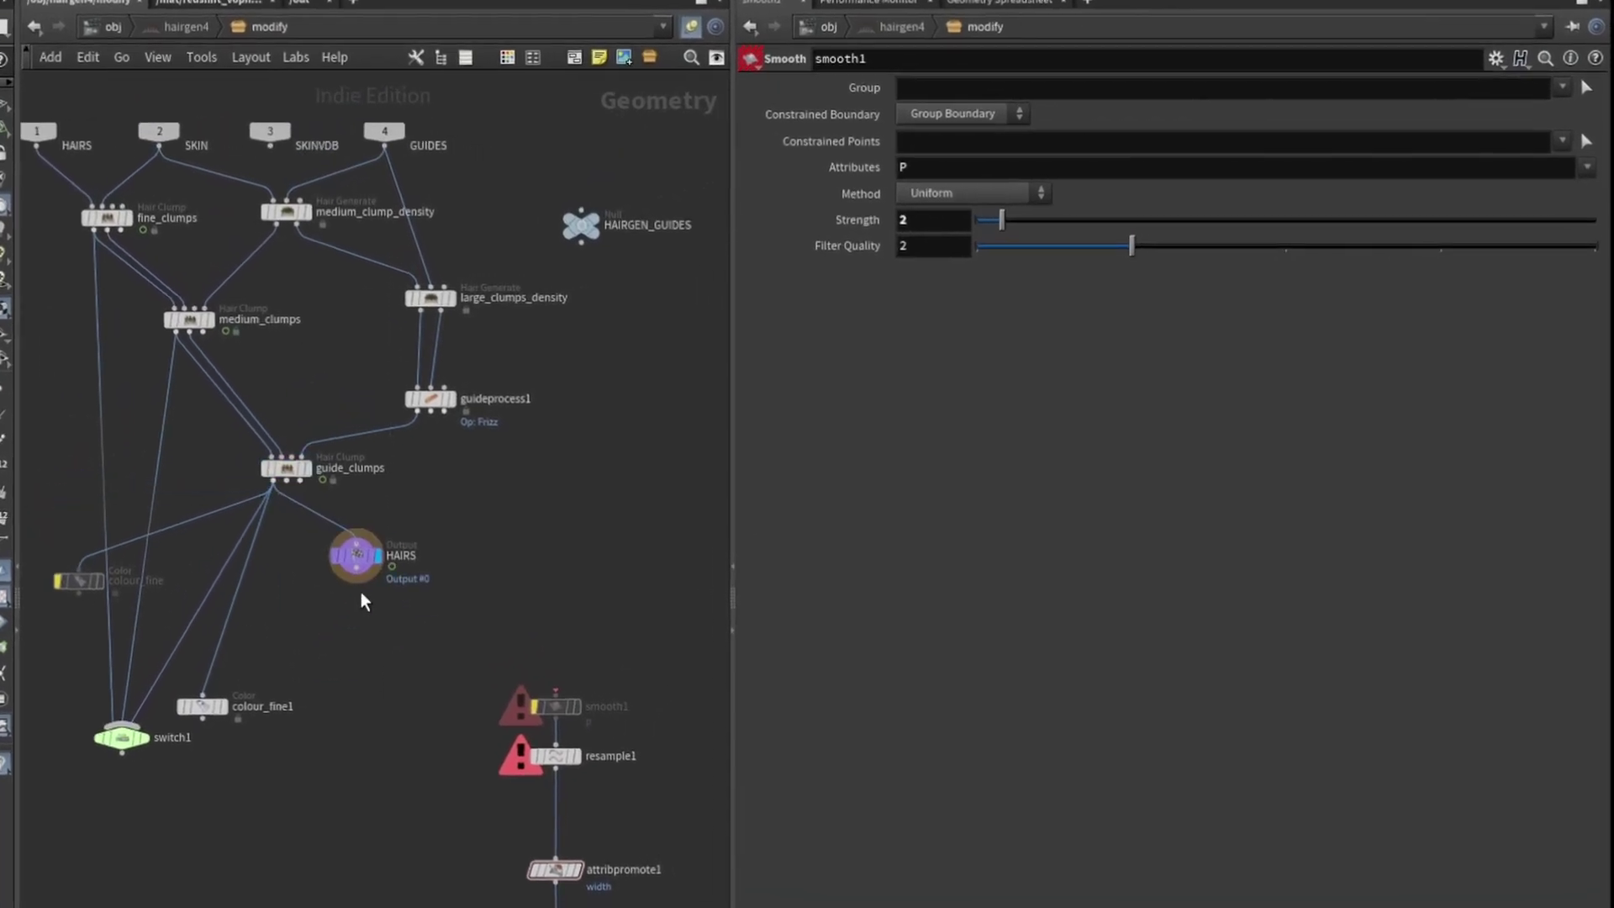
- Add a Resample node fed by the HAIRS output and check the hair strands up close
drag(358, 575, 381, 683)
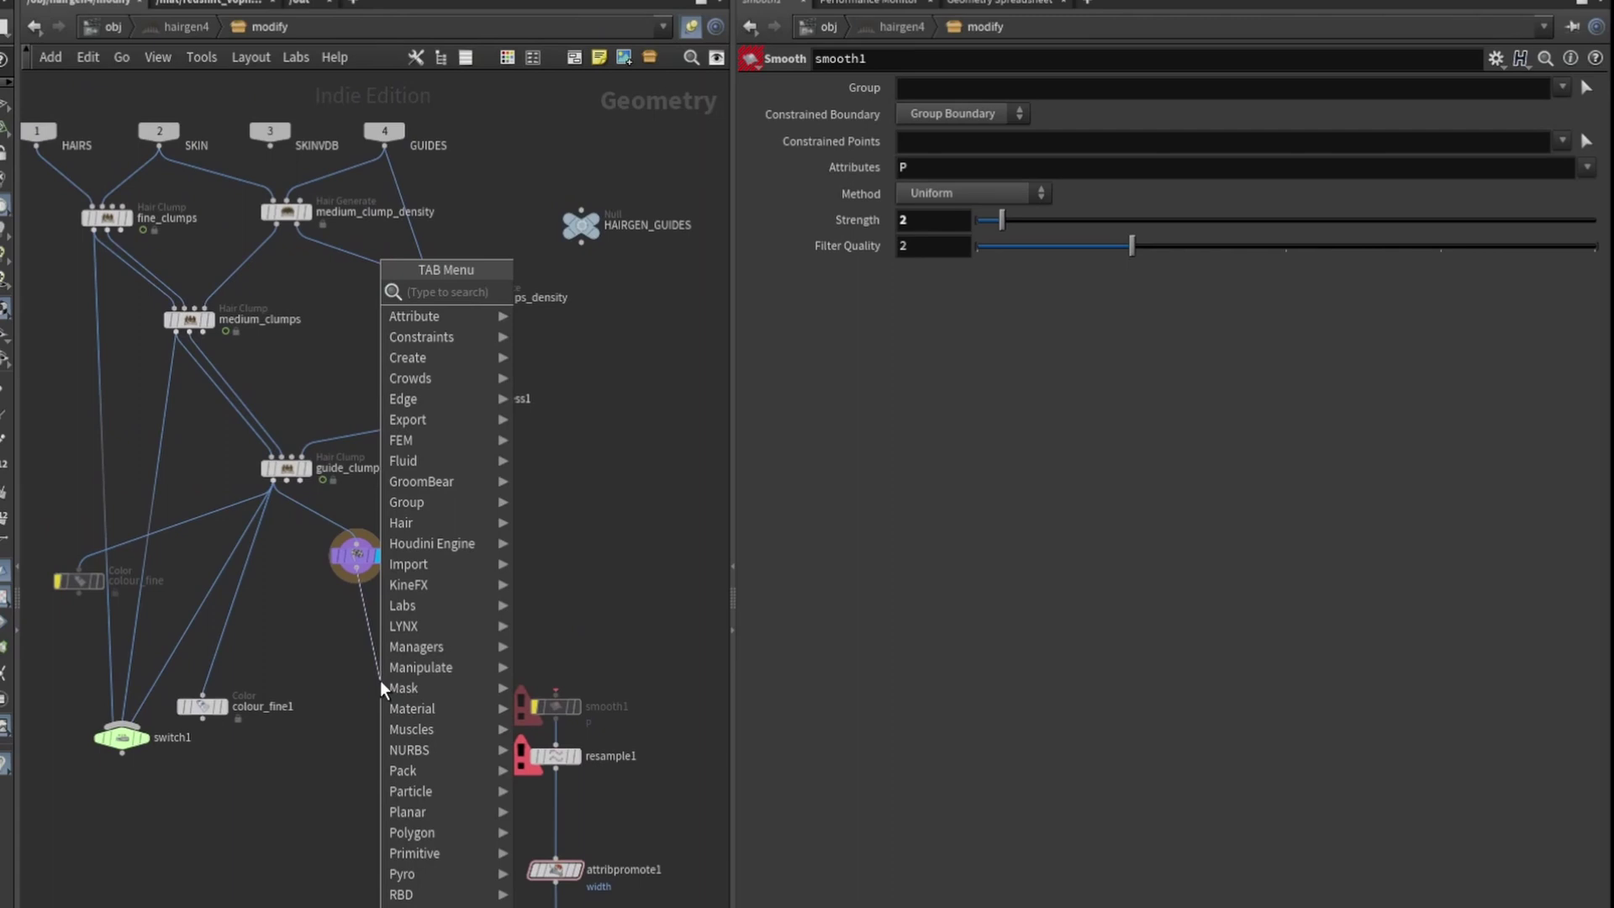
text(resample)
key(Return)
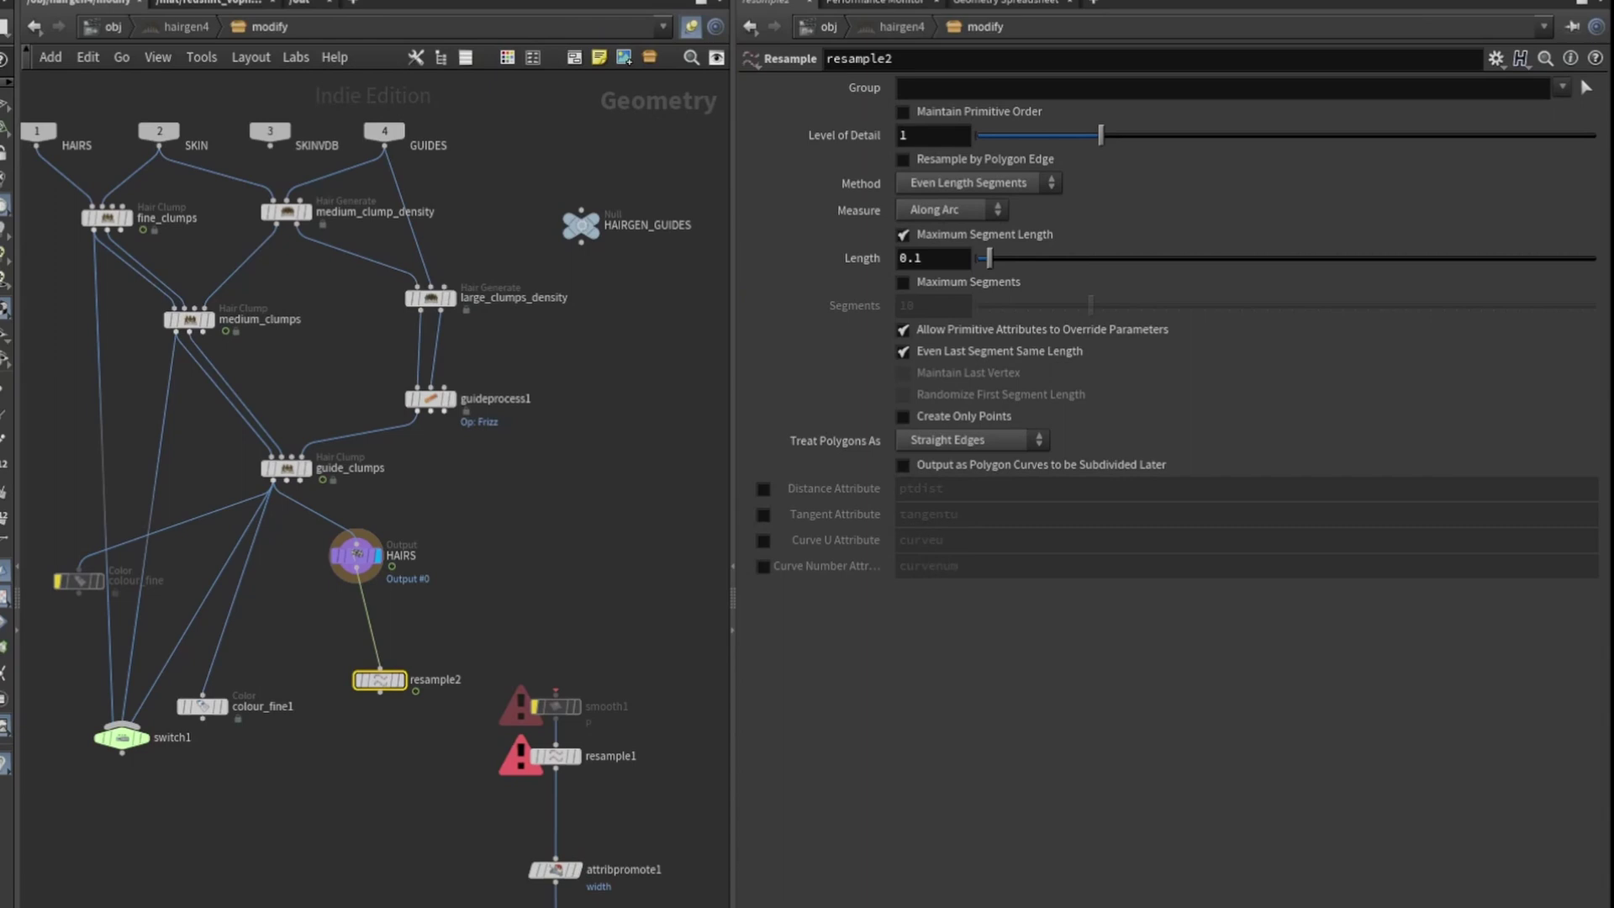
mouse_move(79, 580)
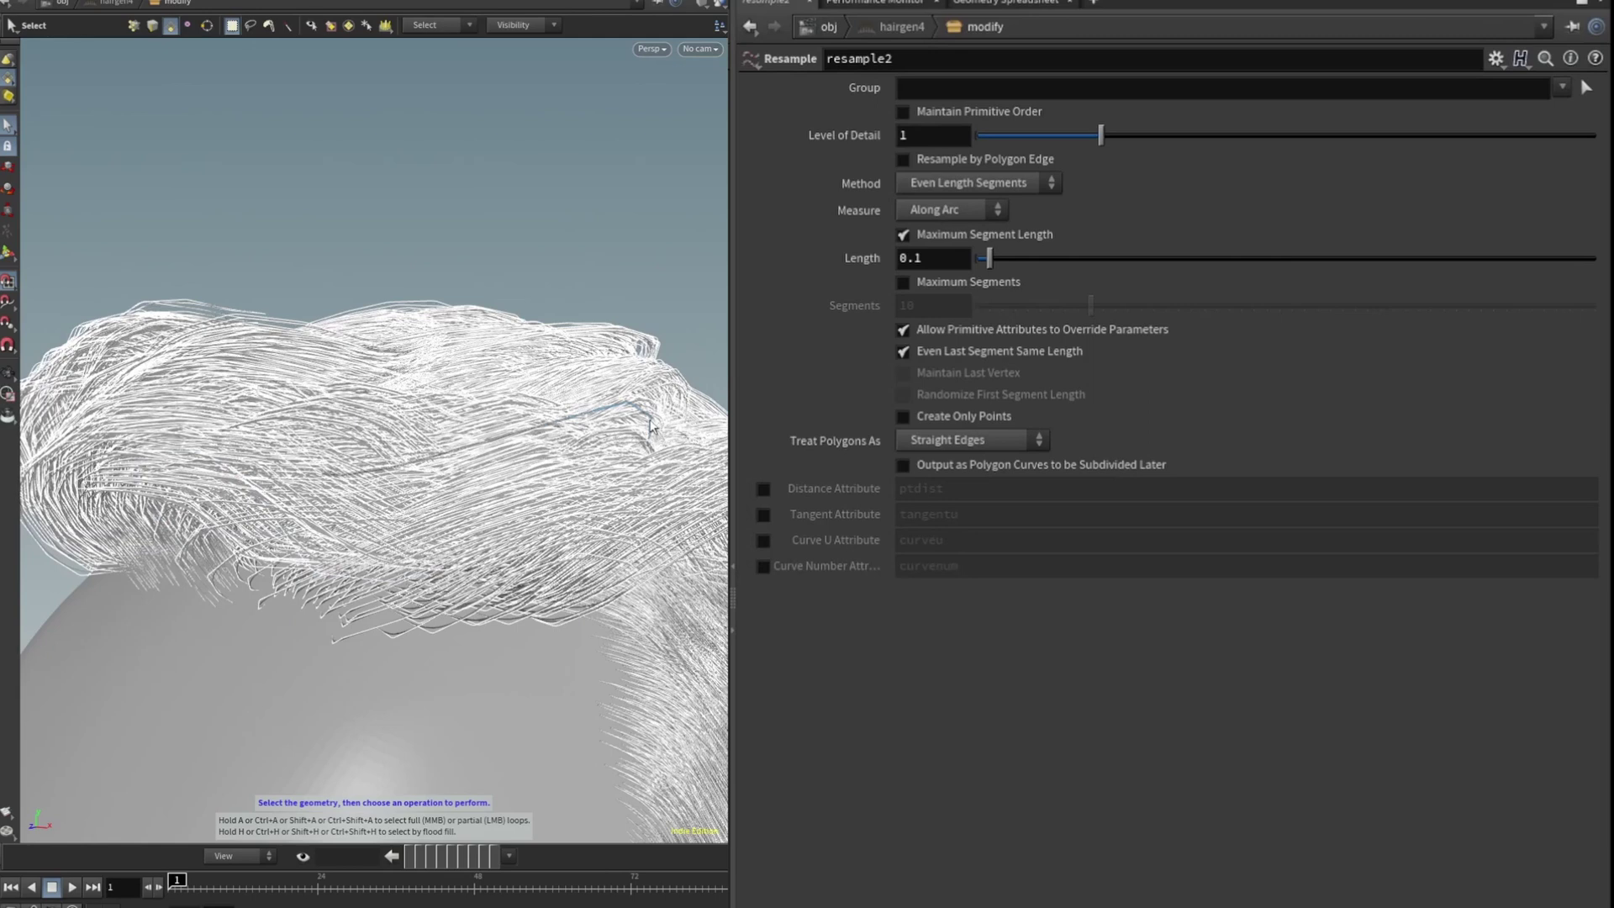
alt+drag(650, 427, 306, 412)
key(s)
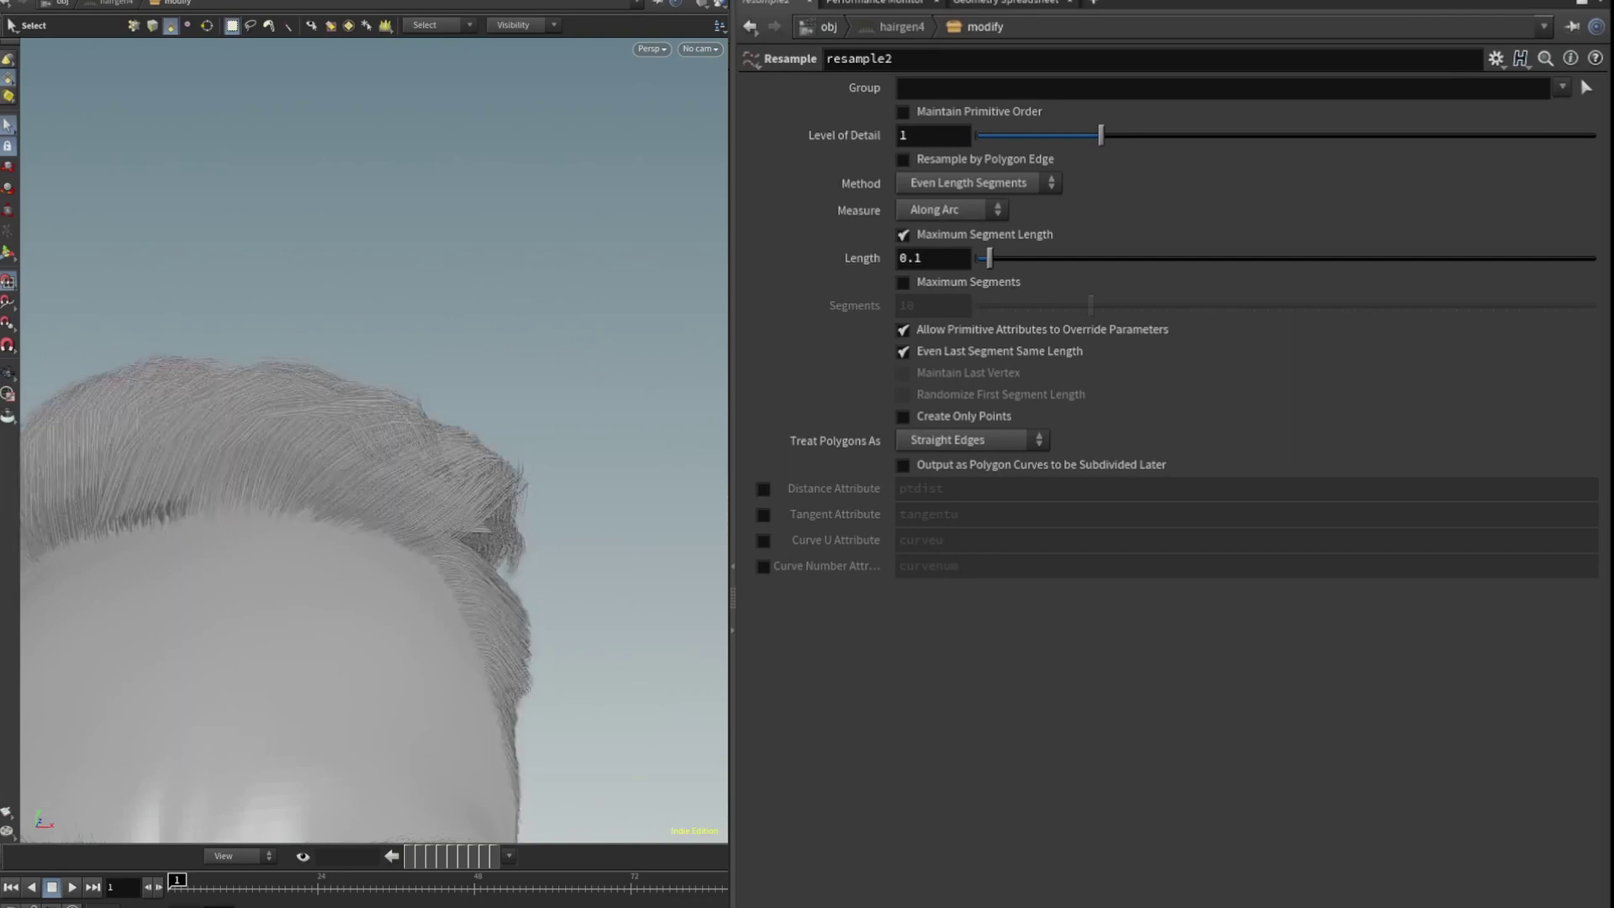
- Set the new Resample node to treat polygons as Subdivision Curves and check the strands' smoothness up close
alt+drag(328, 379, 412, 445)
drag(273, 450, 373, 351)
key(s)
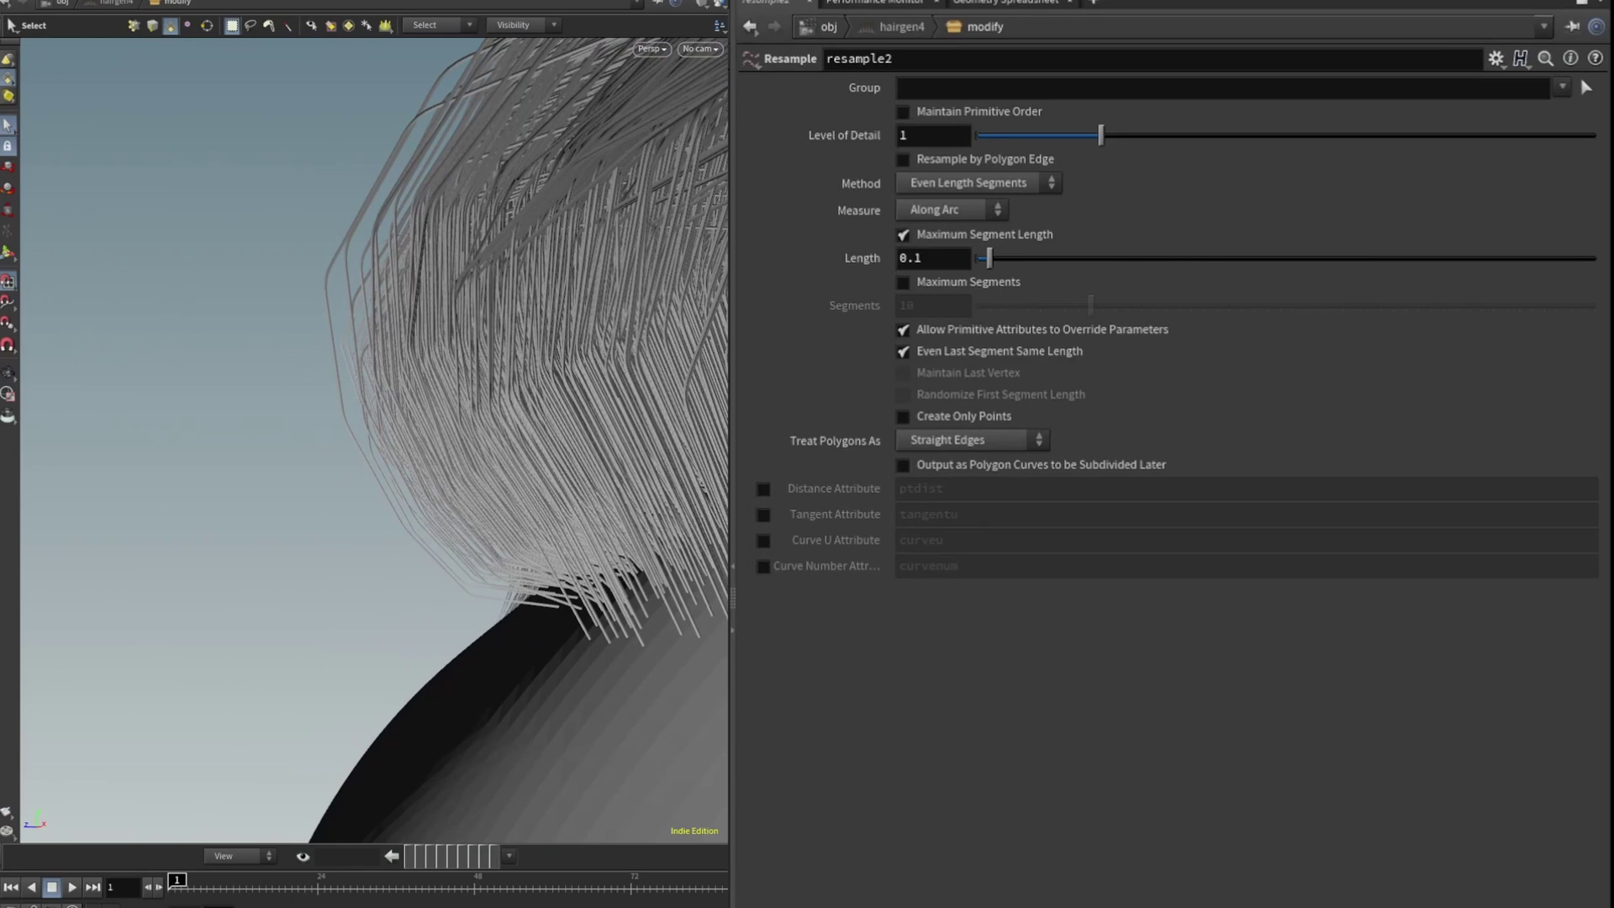
click(932, 440)
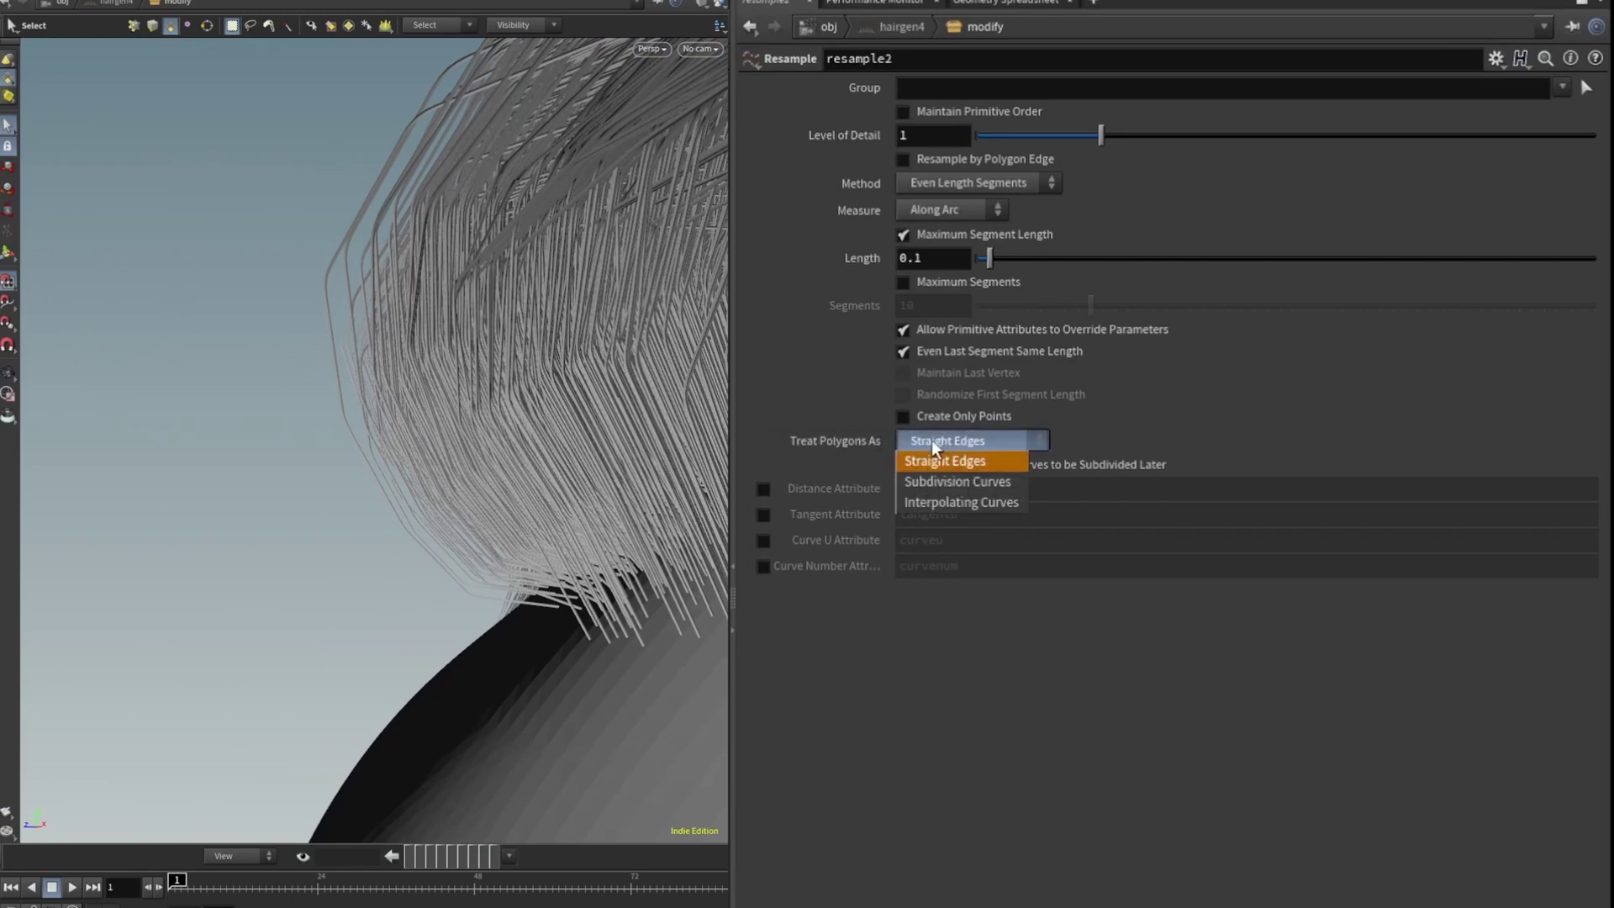
click(953, 475)
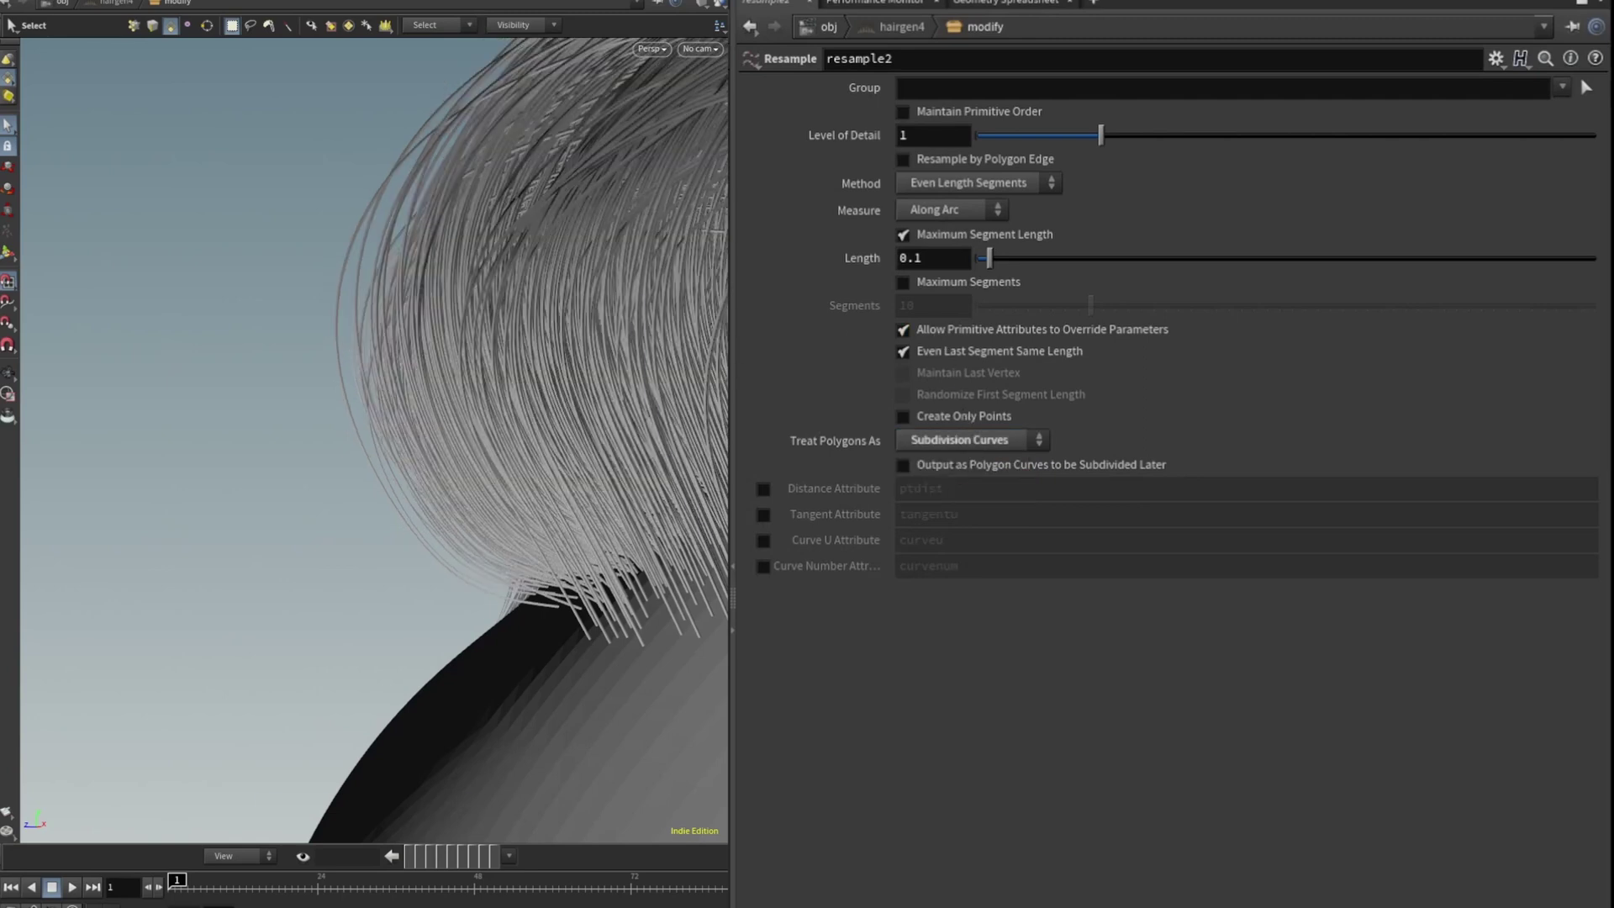
drag(681, 359, 461, 360)
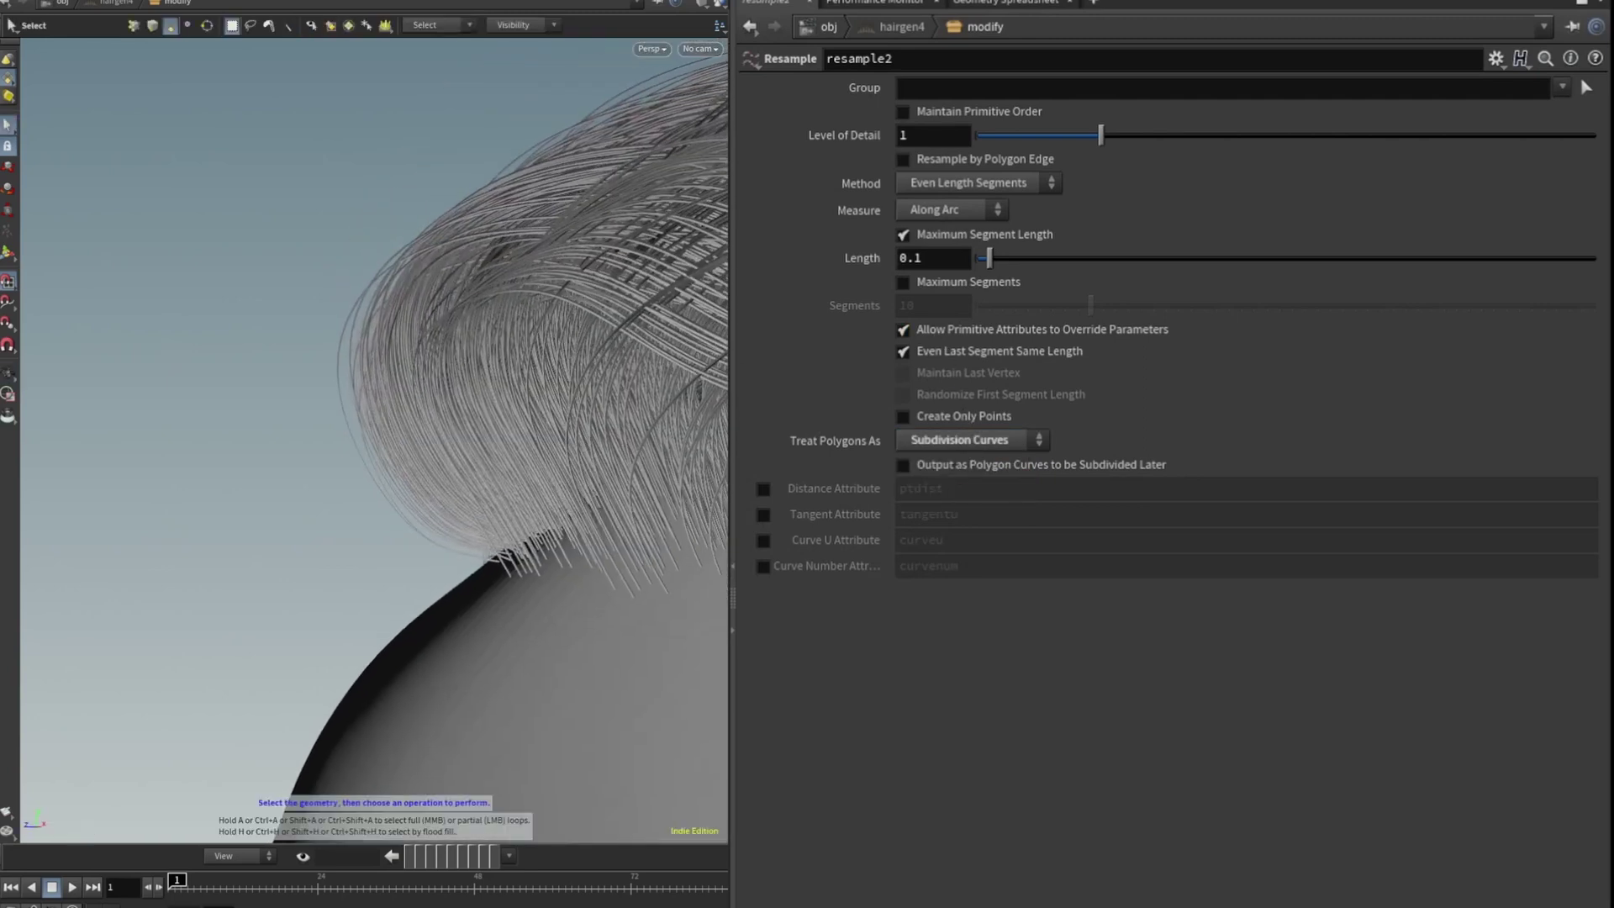
- Inspect the resampled hair points and set the Resample node's maximum segment length to 0.5
alt+drag(483, 274, 602, 306)
key(s)
key(Escape)
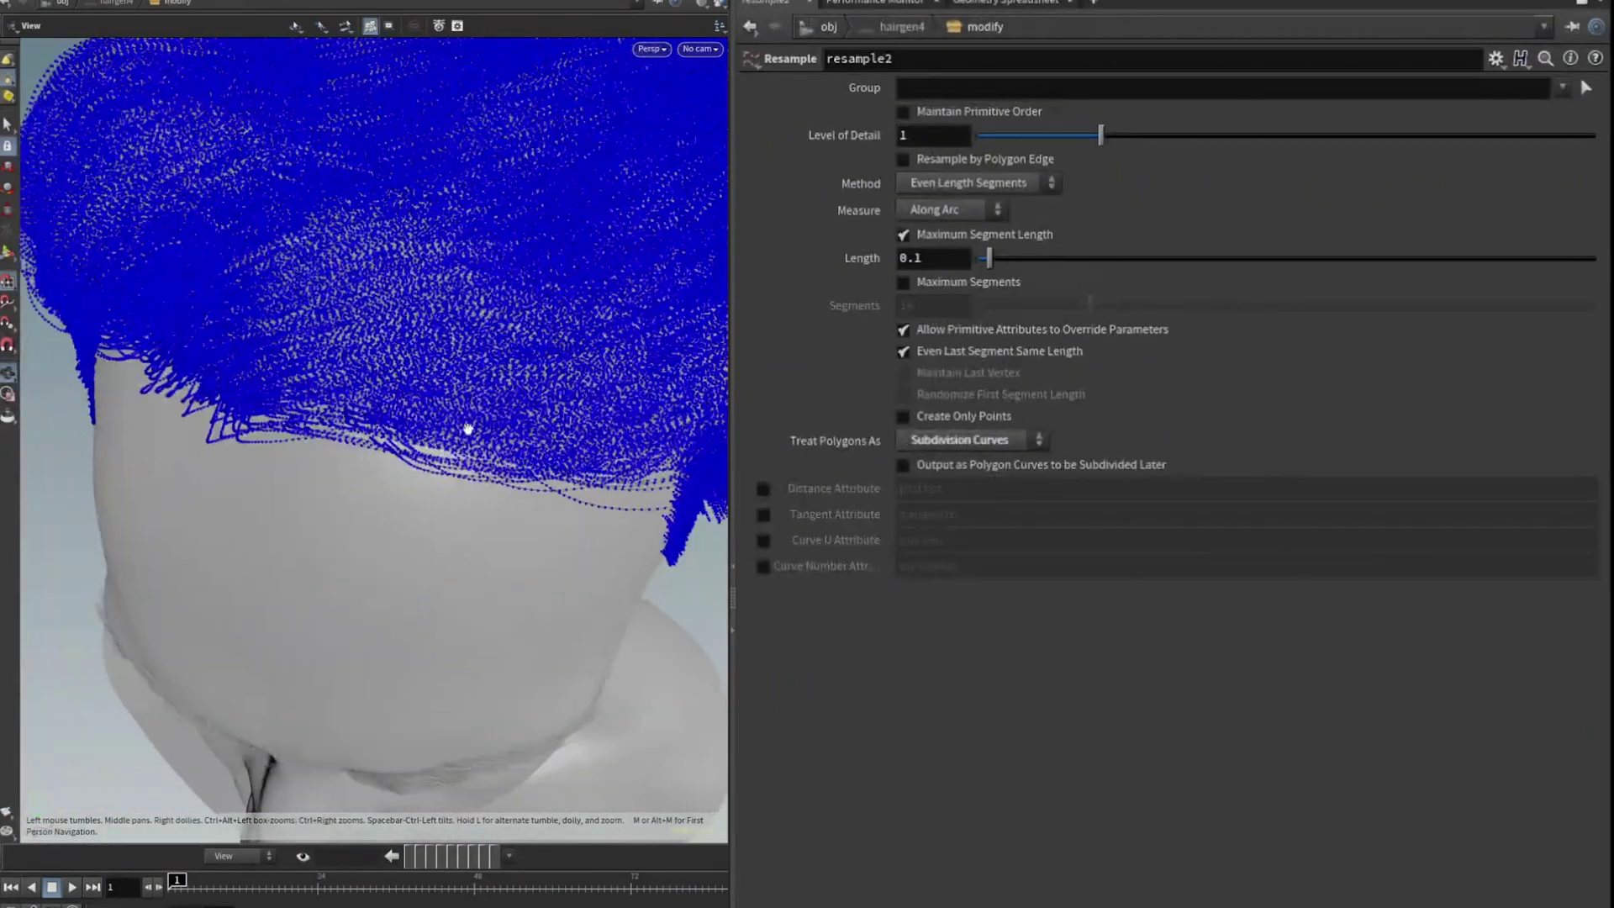
mouse_move(467, 430)
mouse_down()
mouse_move(538, 353)
mouse_move(479, 288)
mouse_move(439, 417)
mouse_move(475, 425)
mouse_up()
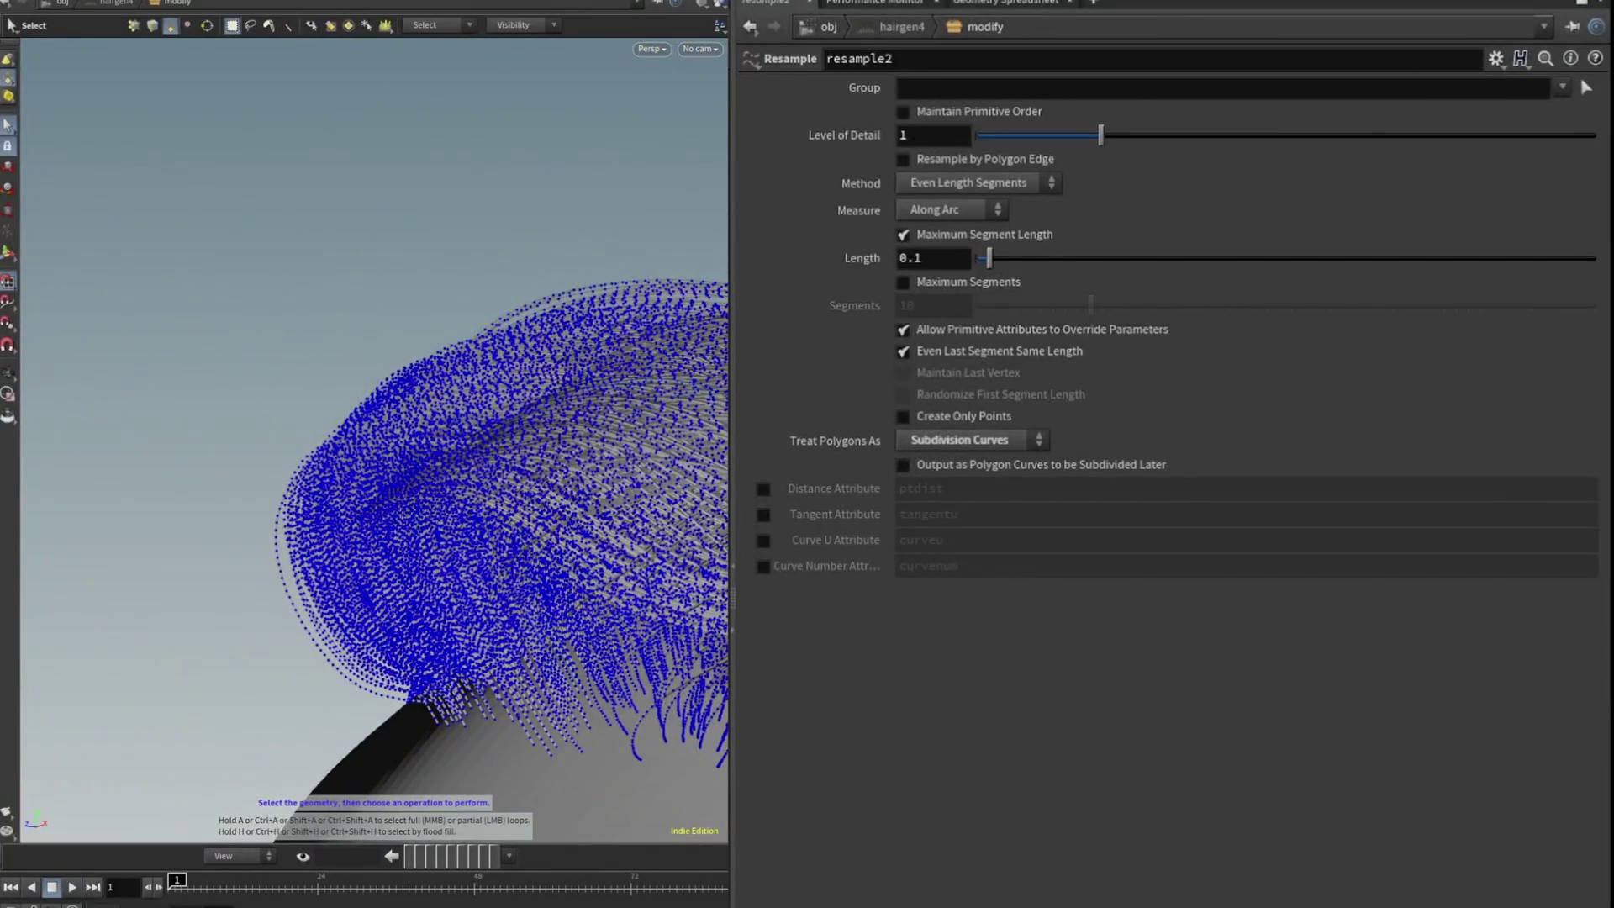
click(924, 258)
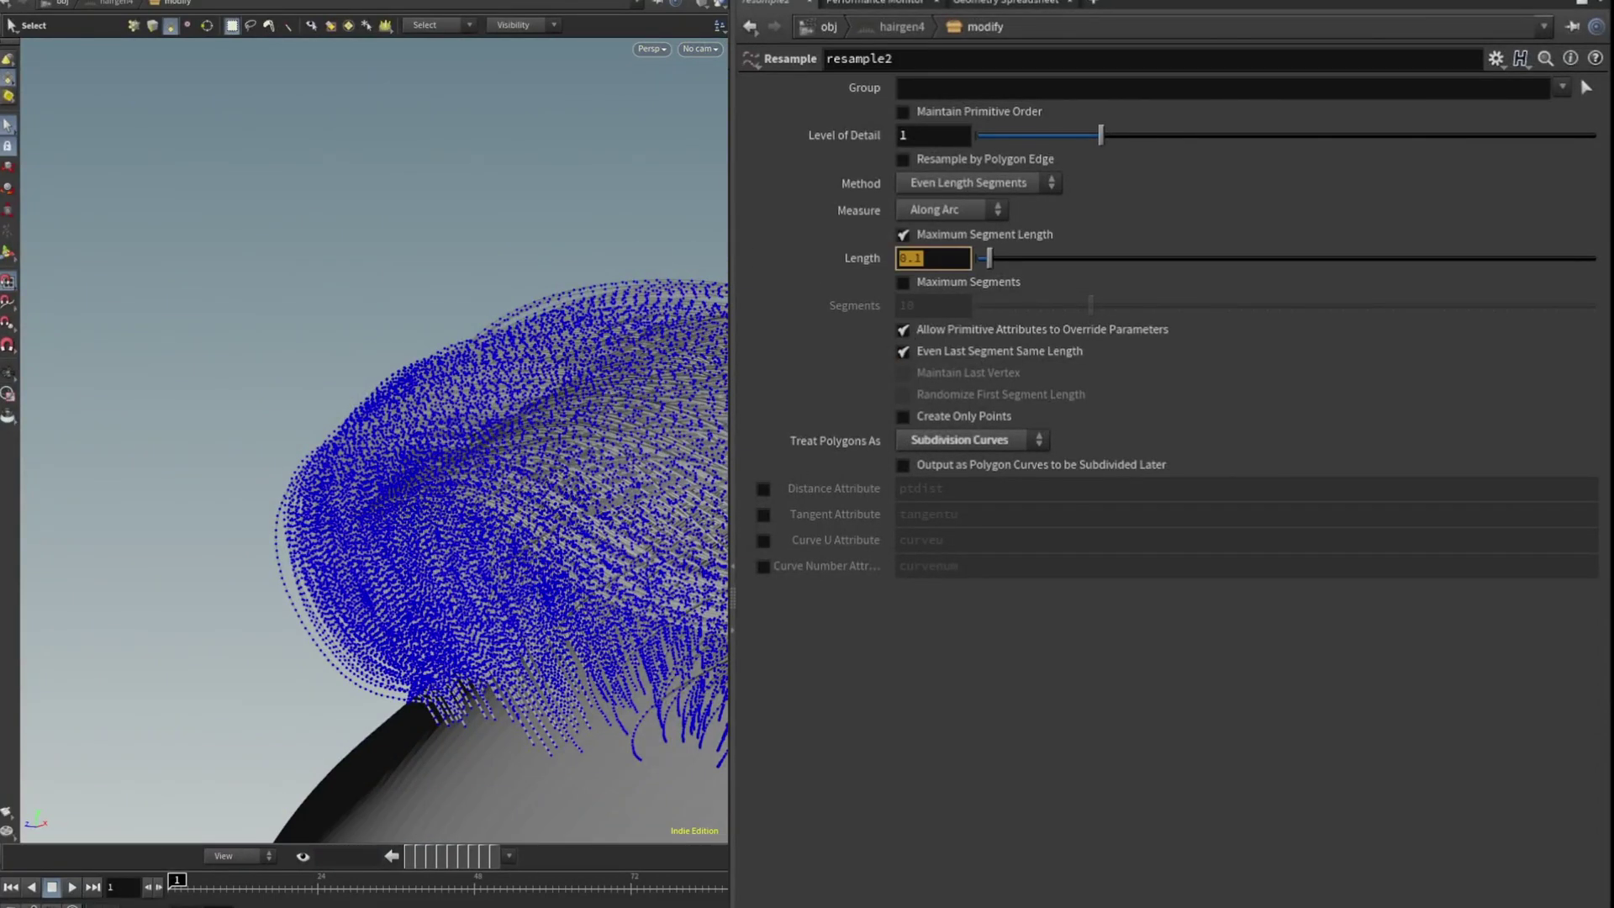
text(.5)
key(Return)
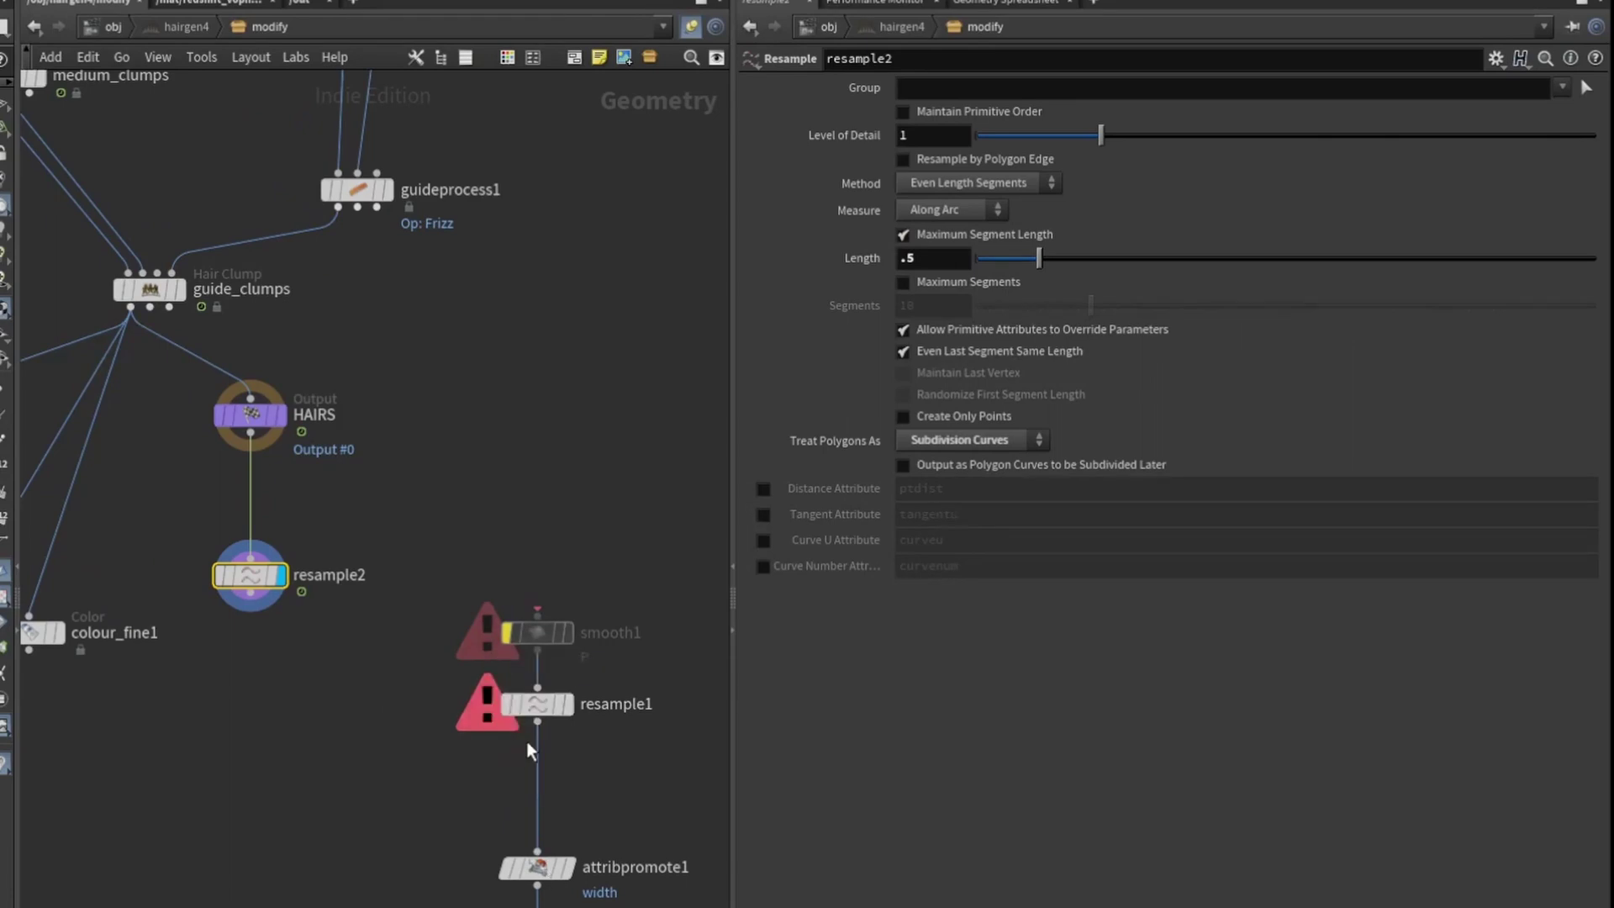
- Add an Attribute Promote node after resample2 and set its original attribute name to width
click(542, 873)
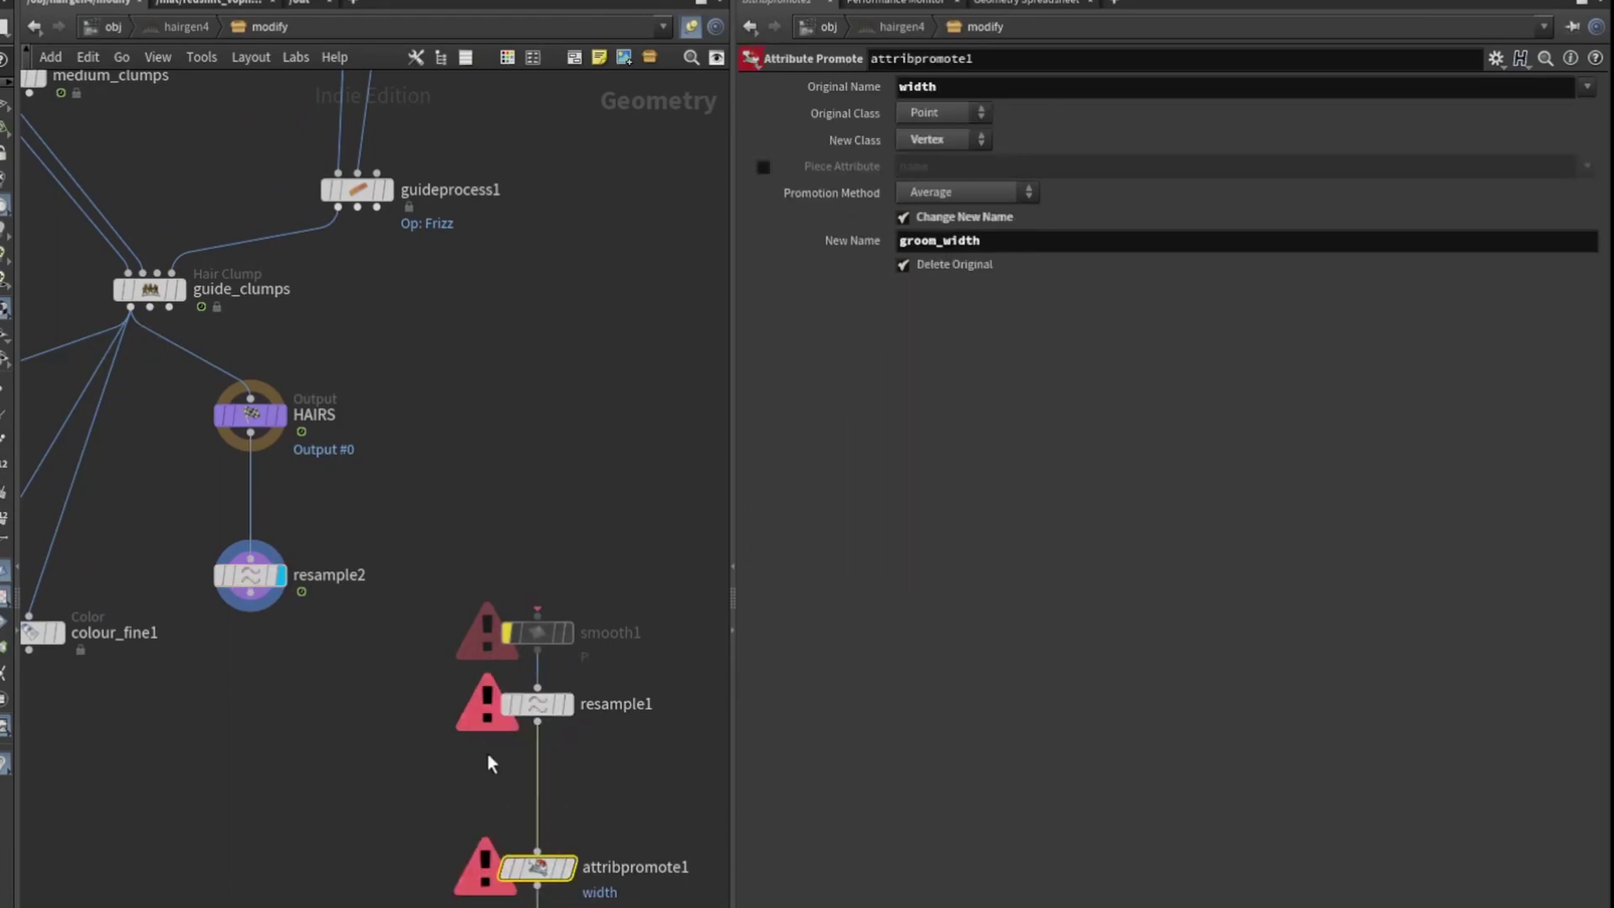
click(250, 576)
key(Tab)
text(at)
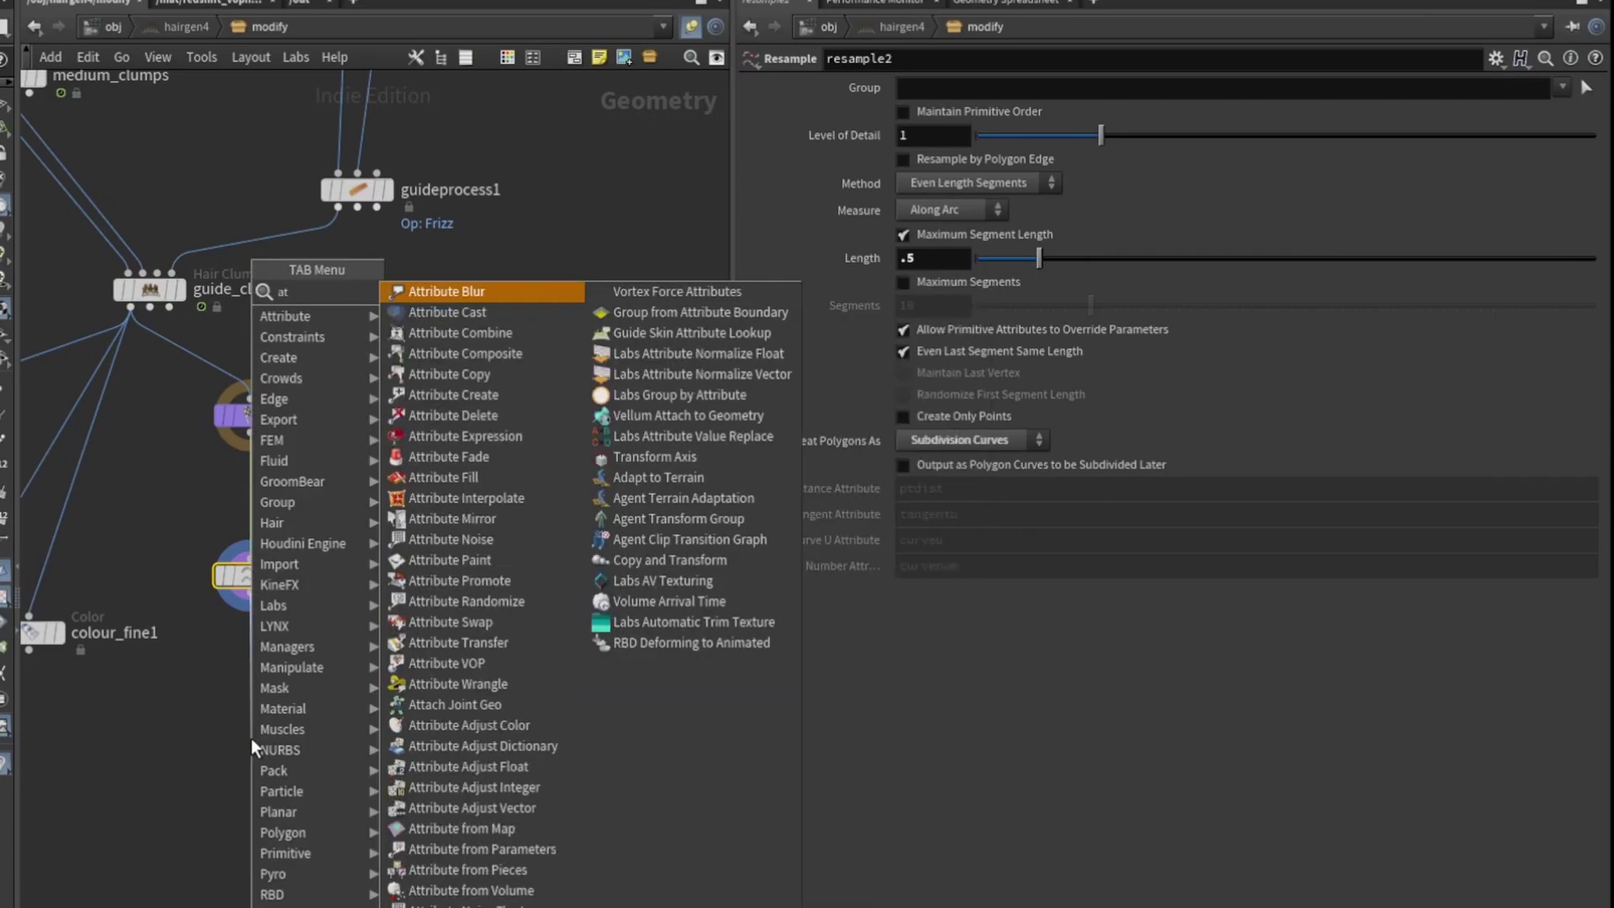
text(tribupromo)
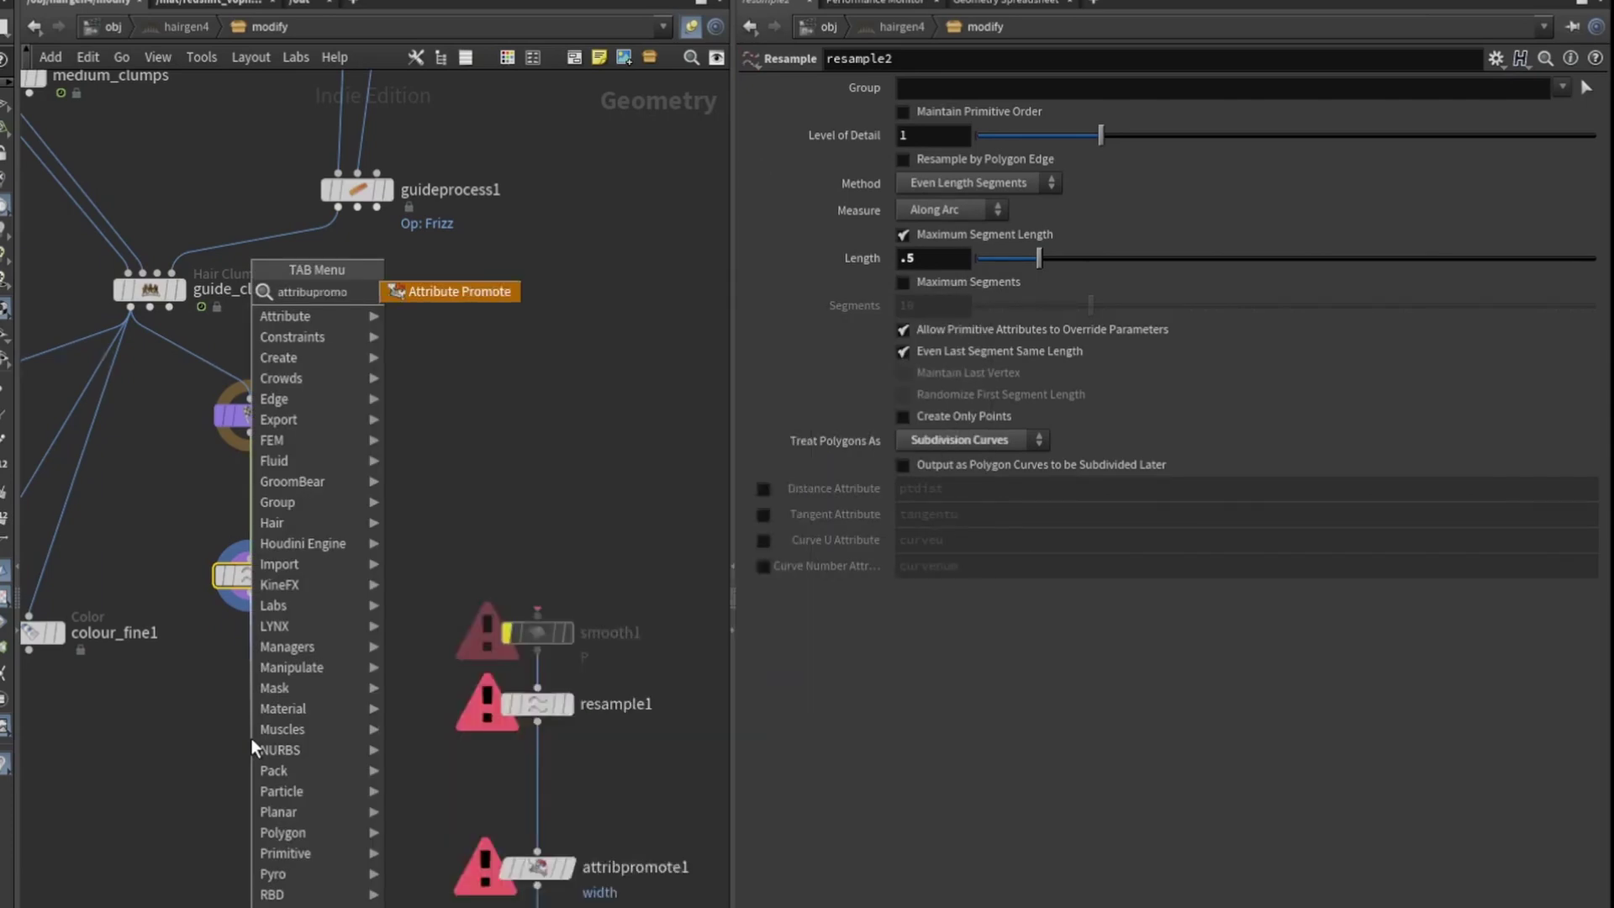
key(Return)
click(929, 84)
text(width)
key(Return)
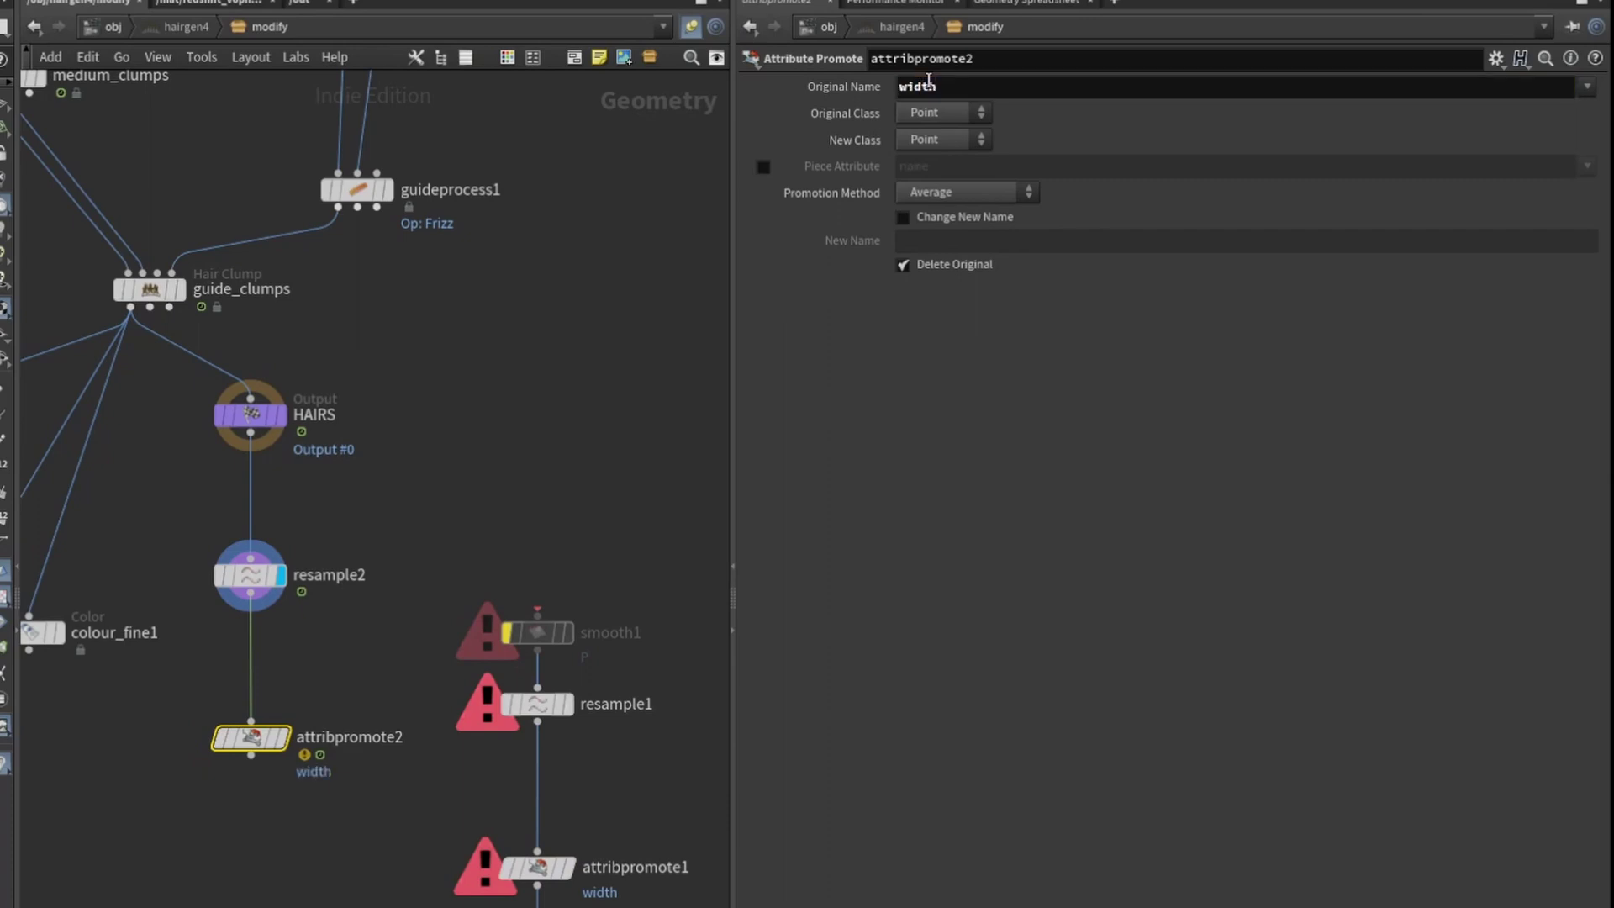
- Promote the width attribute from Point to Vertex class and give it the new name groom_width
click(939, 119)
click(973, 136)
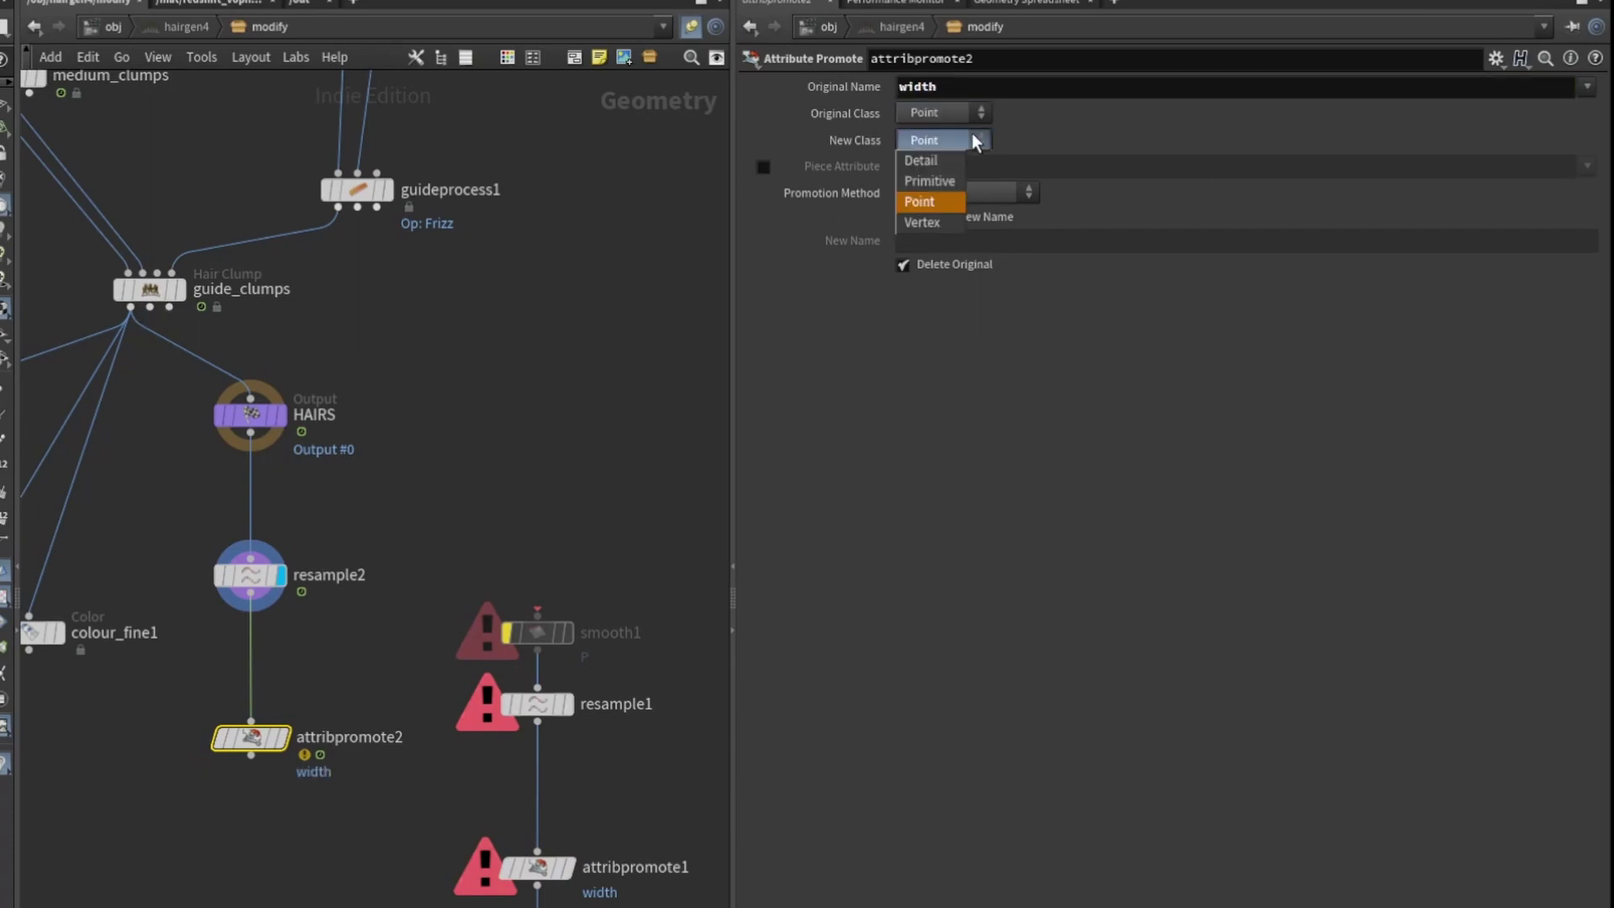
click(924, 222)
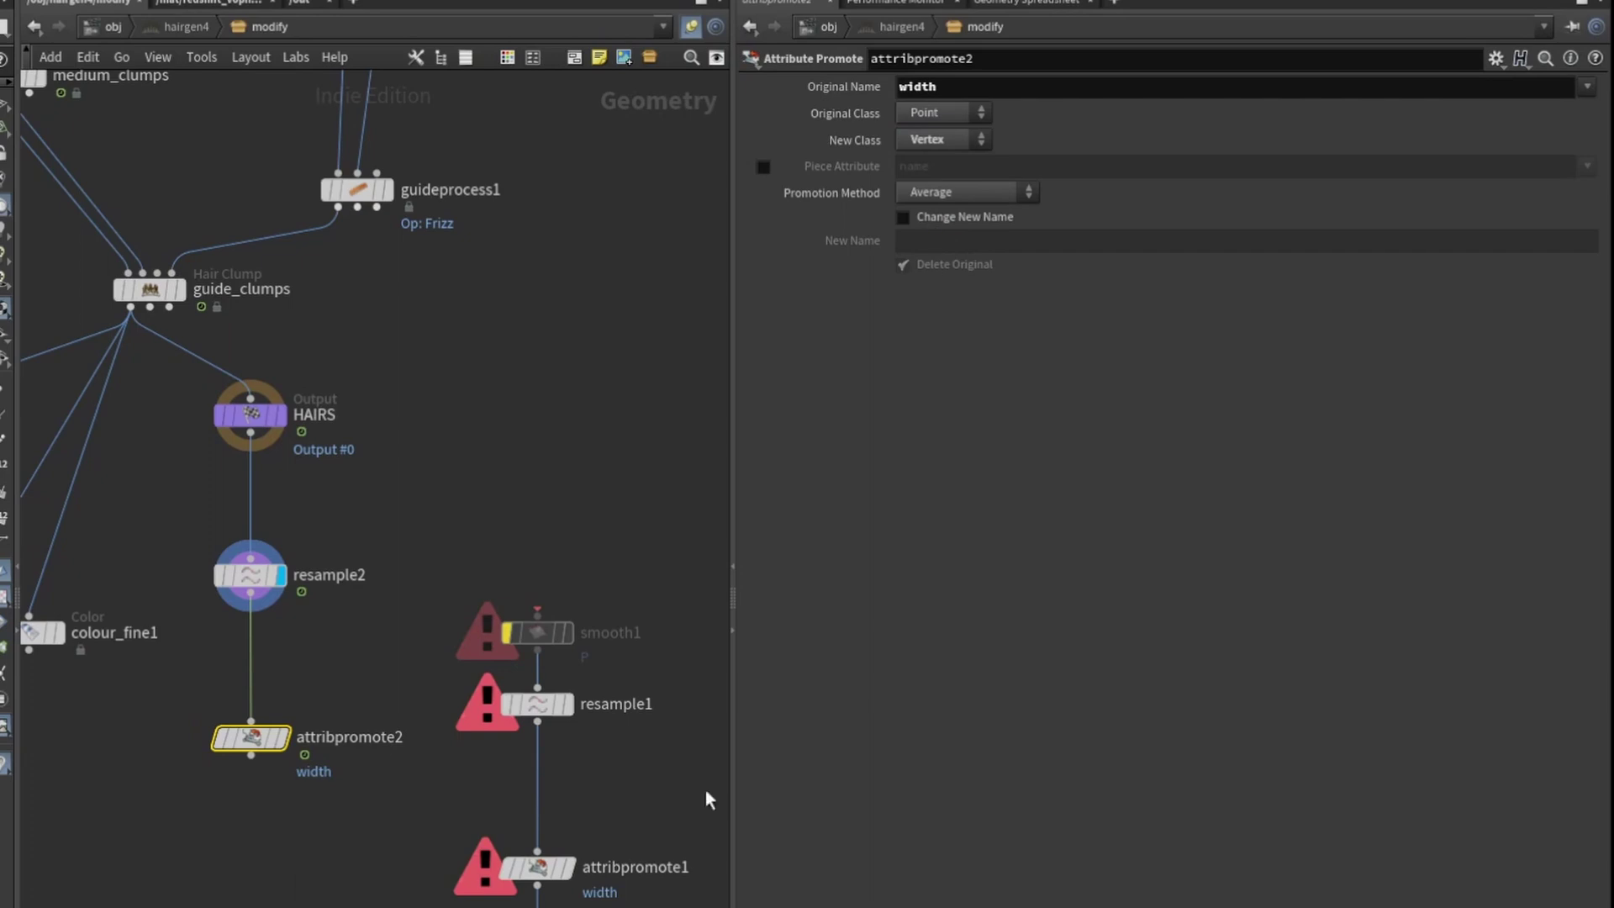
click(904, 217)
click(941, 242)
text(groom_)
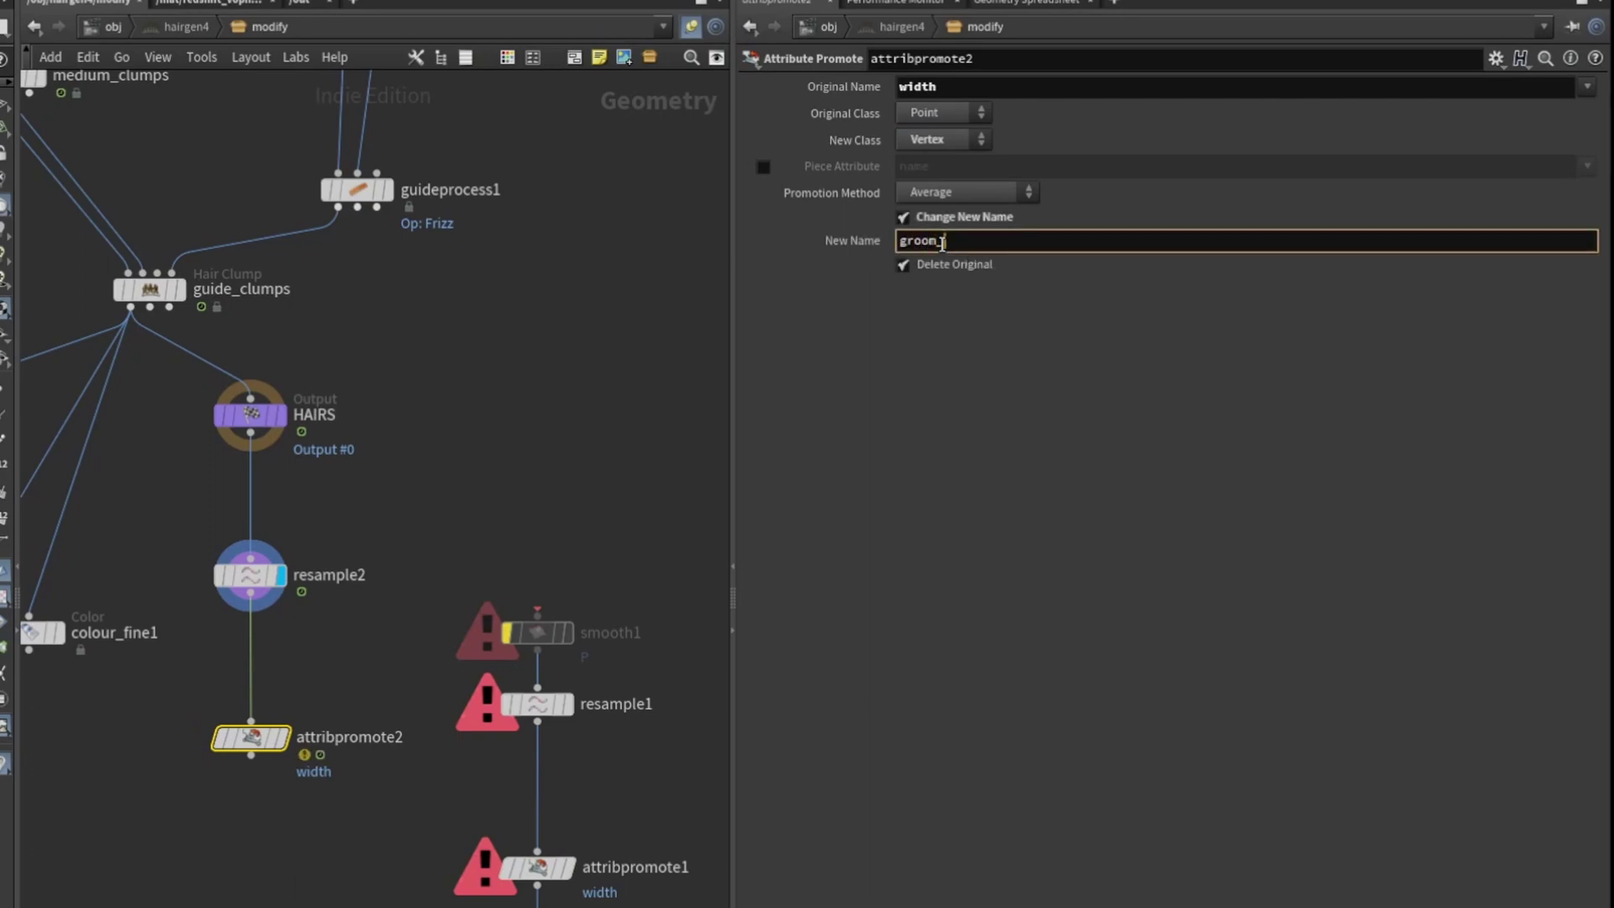
text(width)
key(Return)
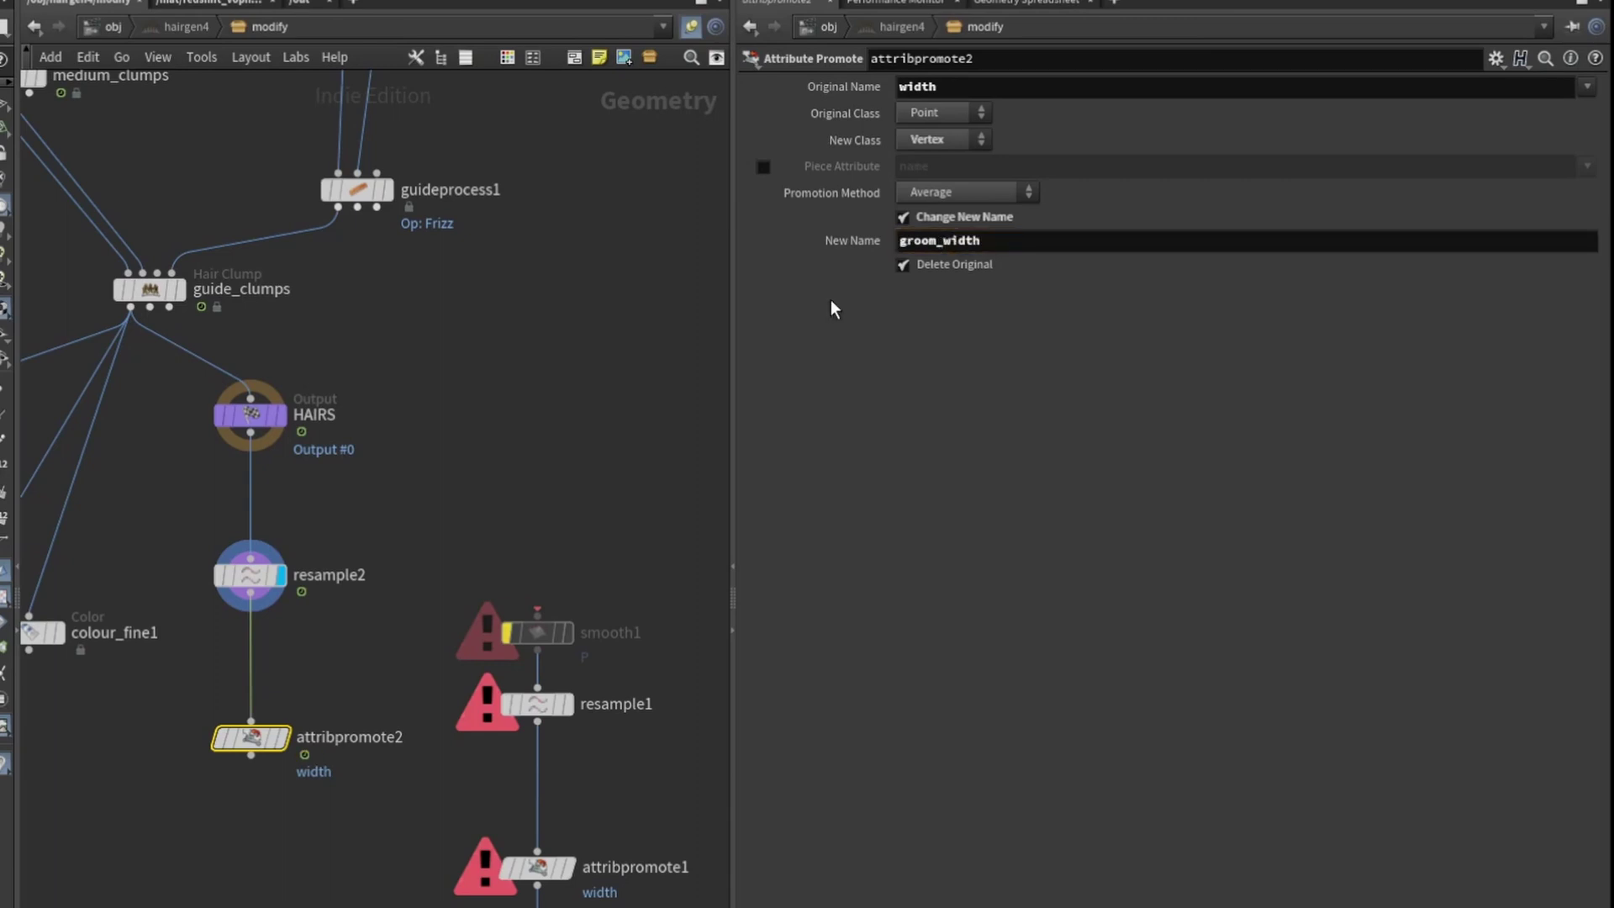
- Add a ROP Alembic Output node fed by attribpromote2
middle_drag(668, 445, 690, 372)
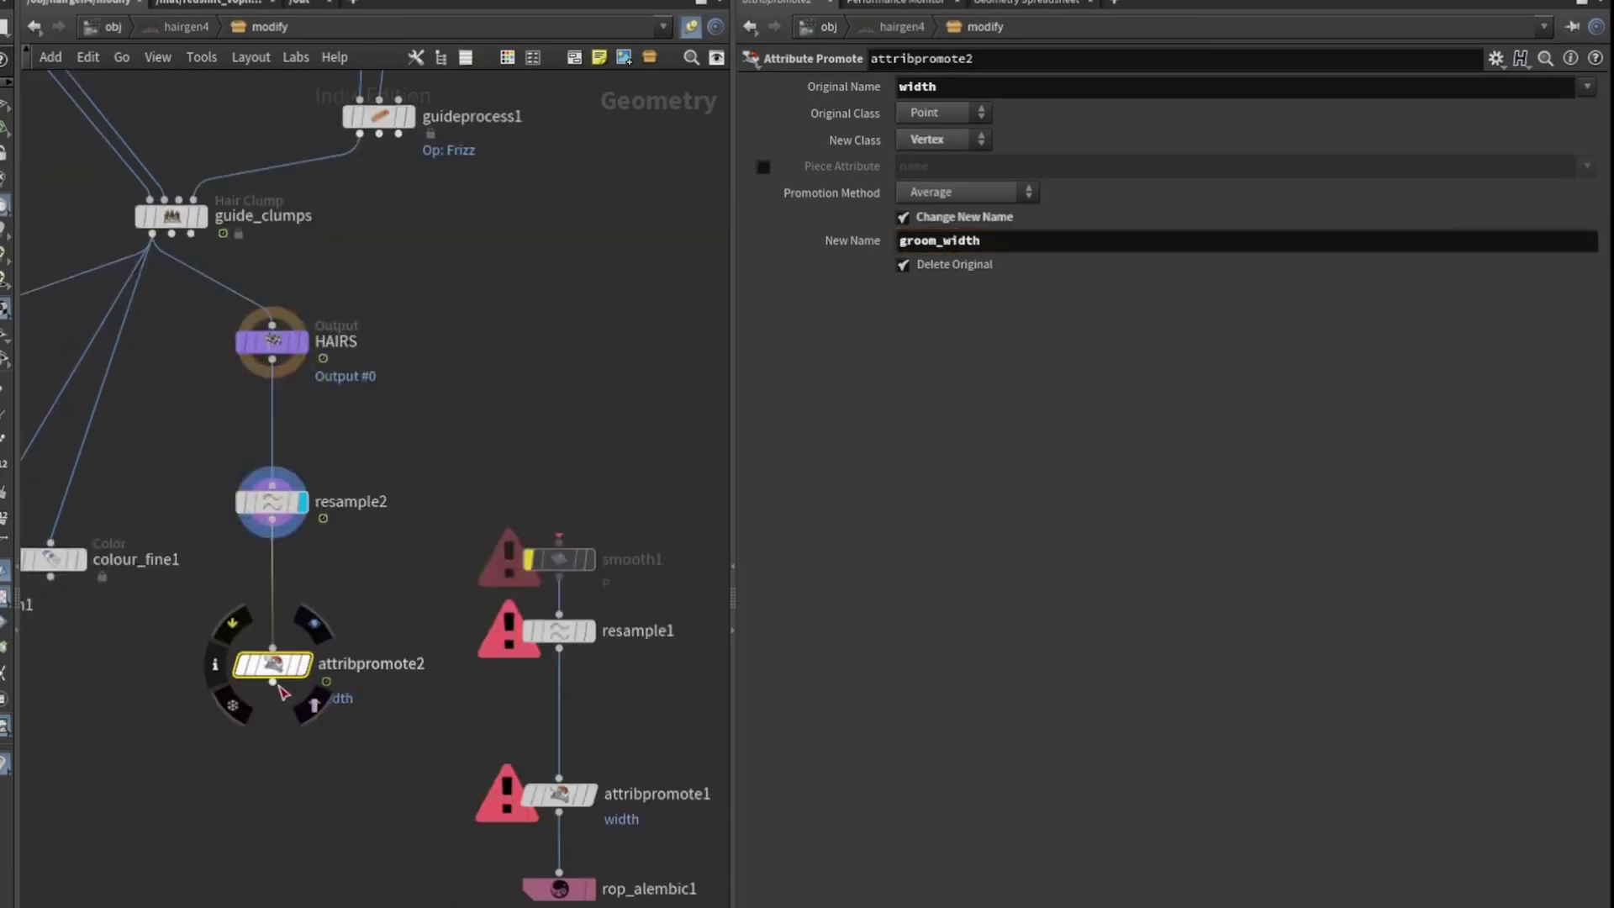
key(Tab)
text(ro)
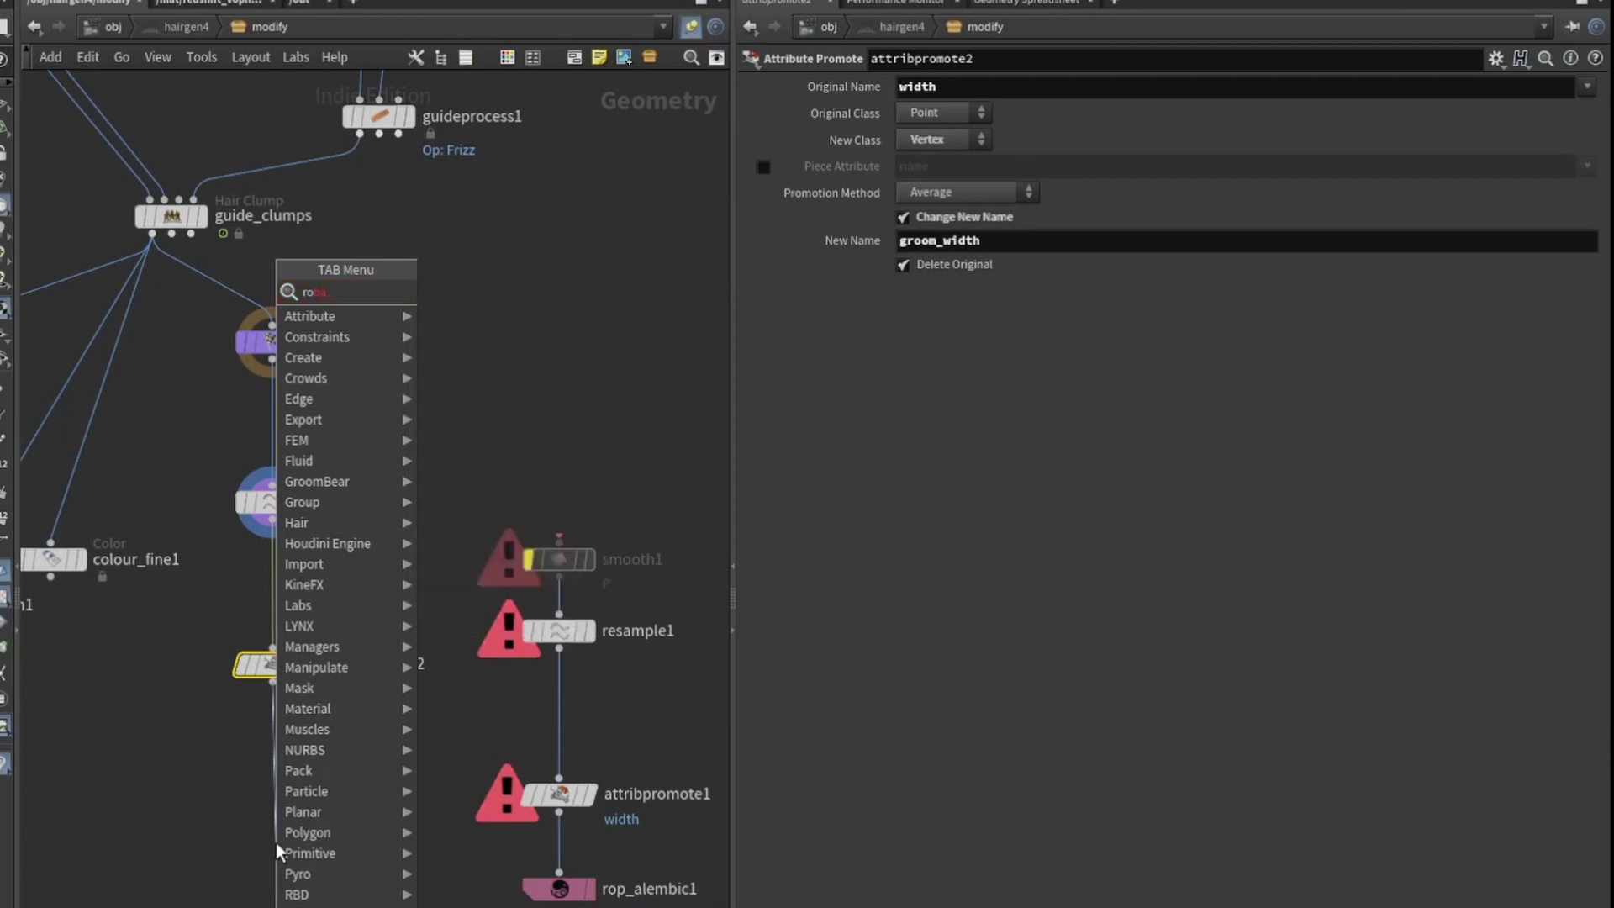
key(Down)
key(Return)
click(275, 842)
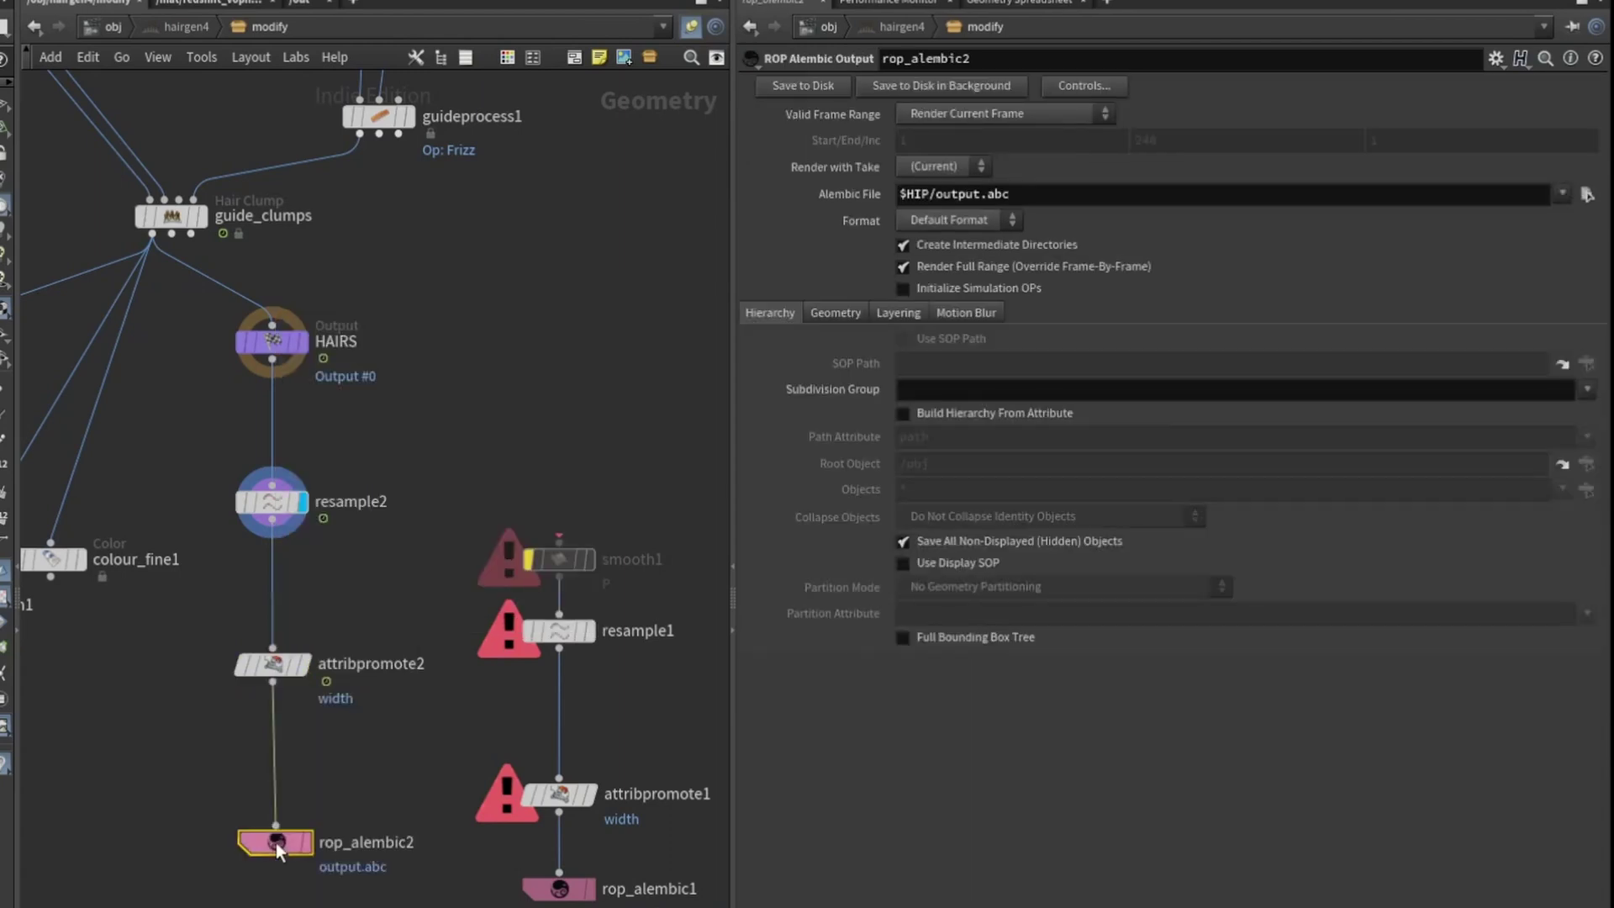
- Set the new Alembic output's file path to $JOB/Desktop/me_hair1.abc, using the old rop_alembic1 settings as reference
click(557, 888)
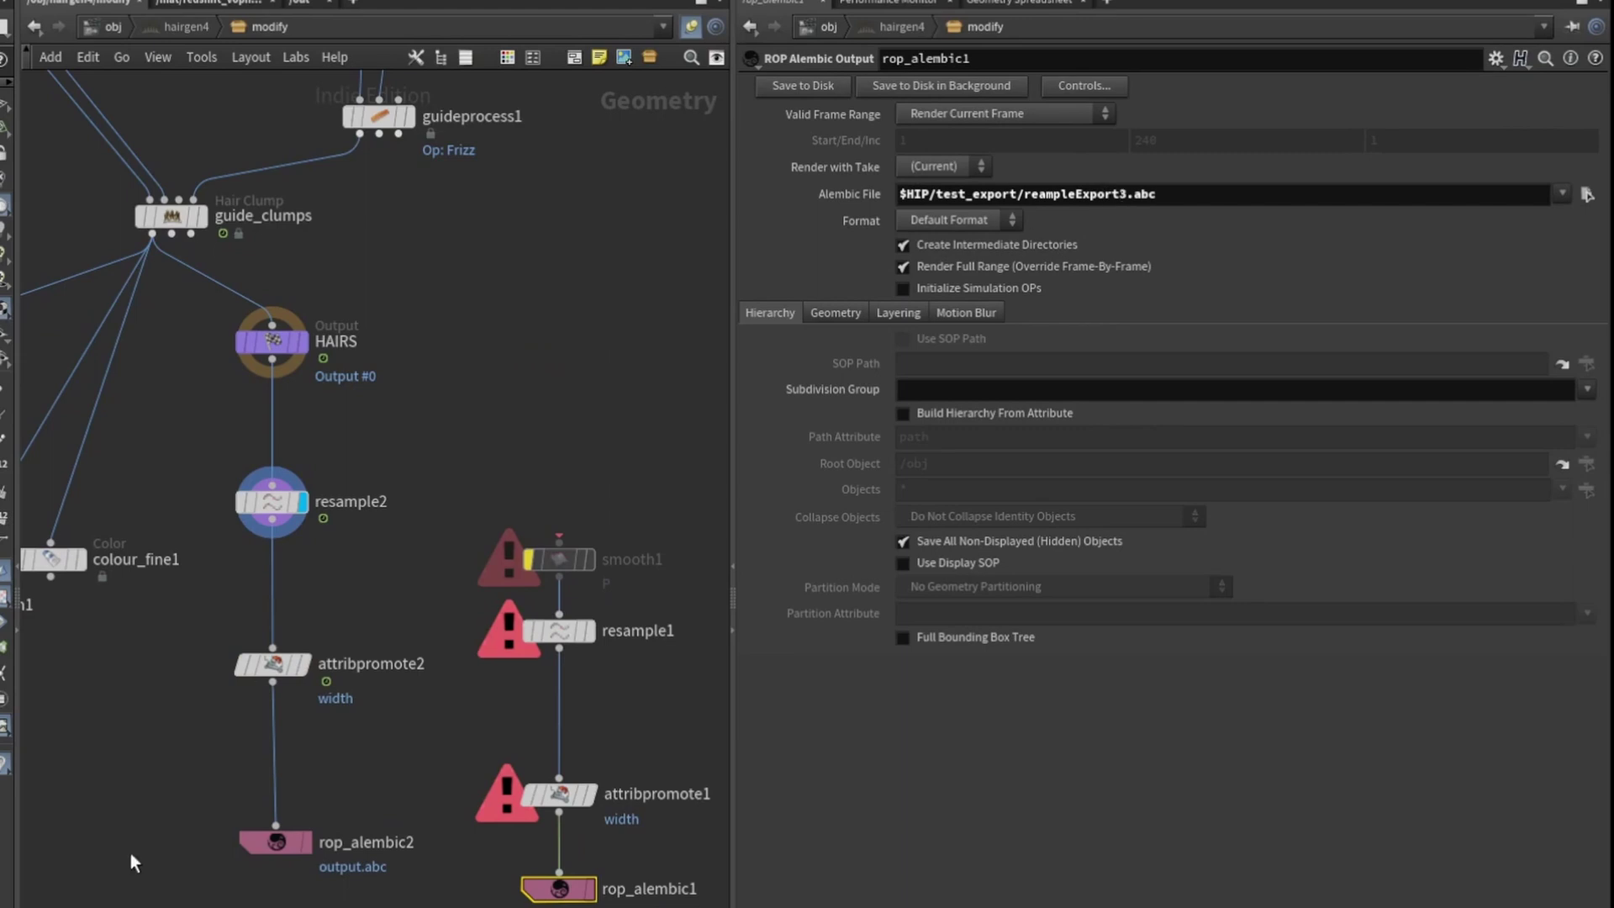
click(282, 841)
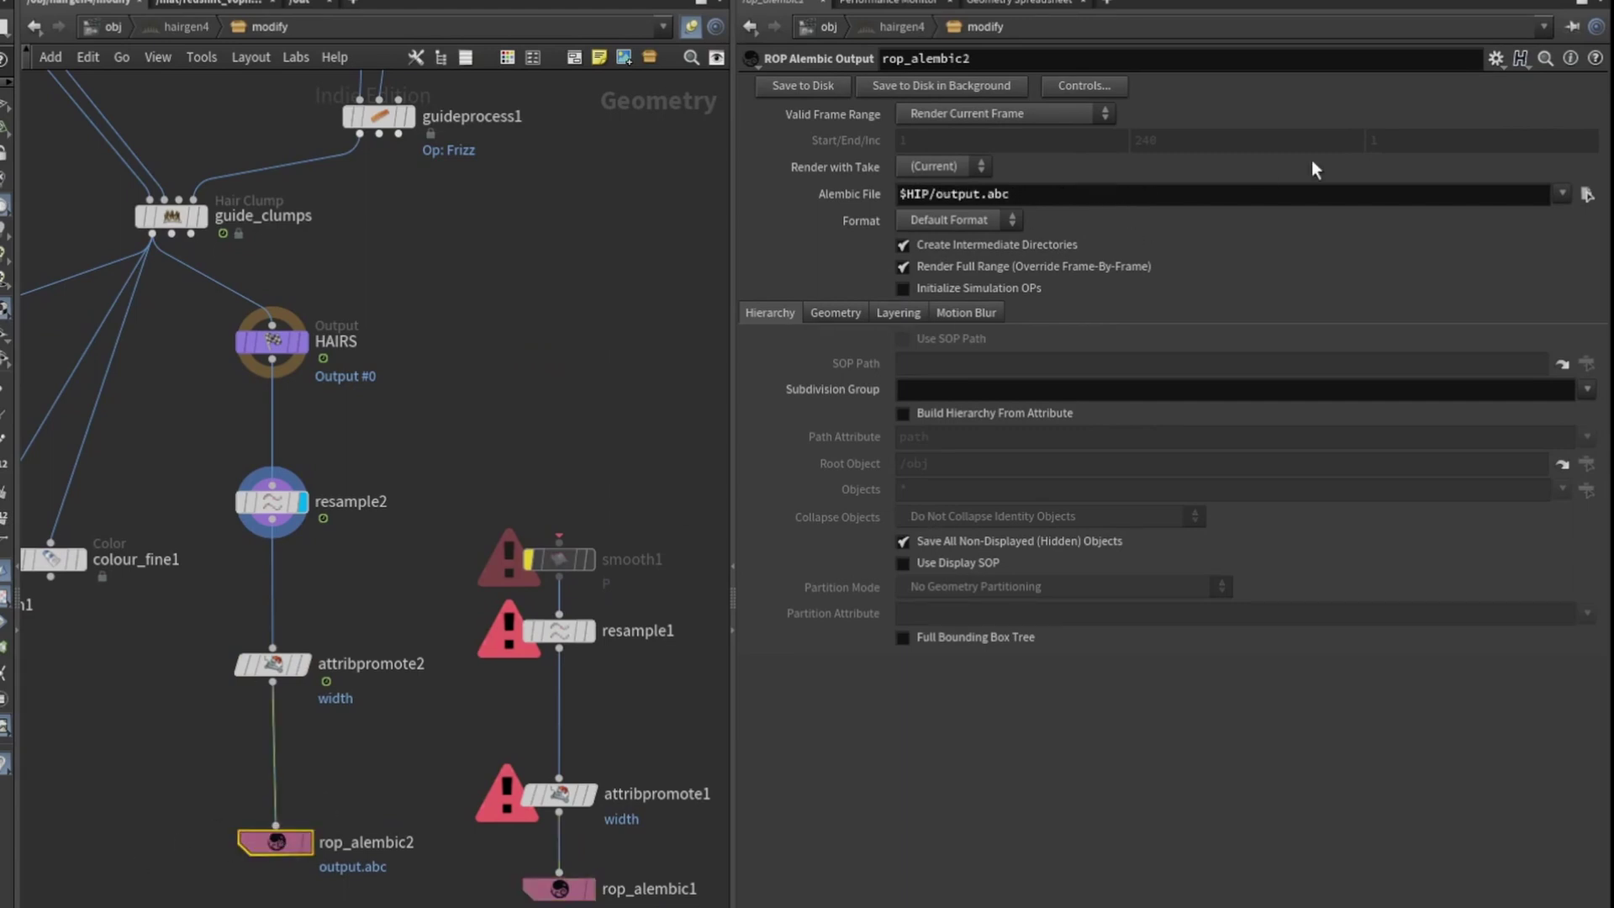
click(1583, 197)
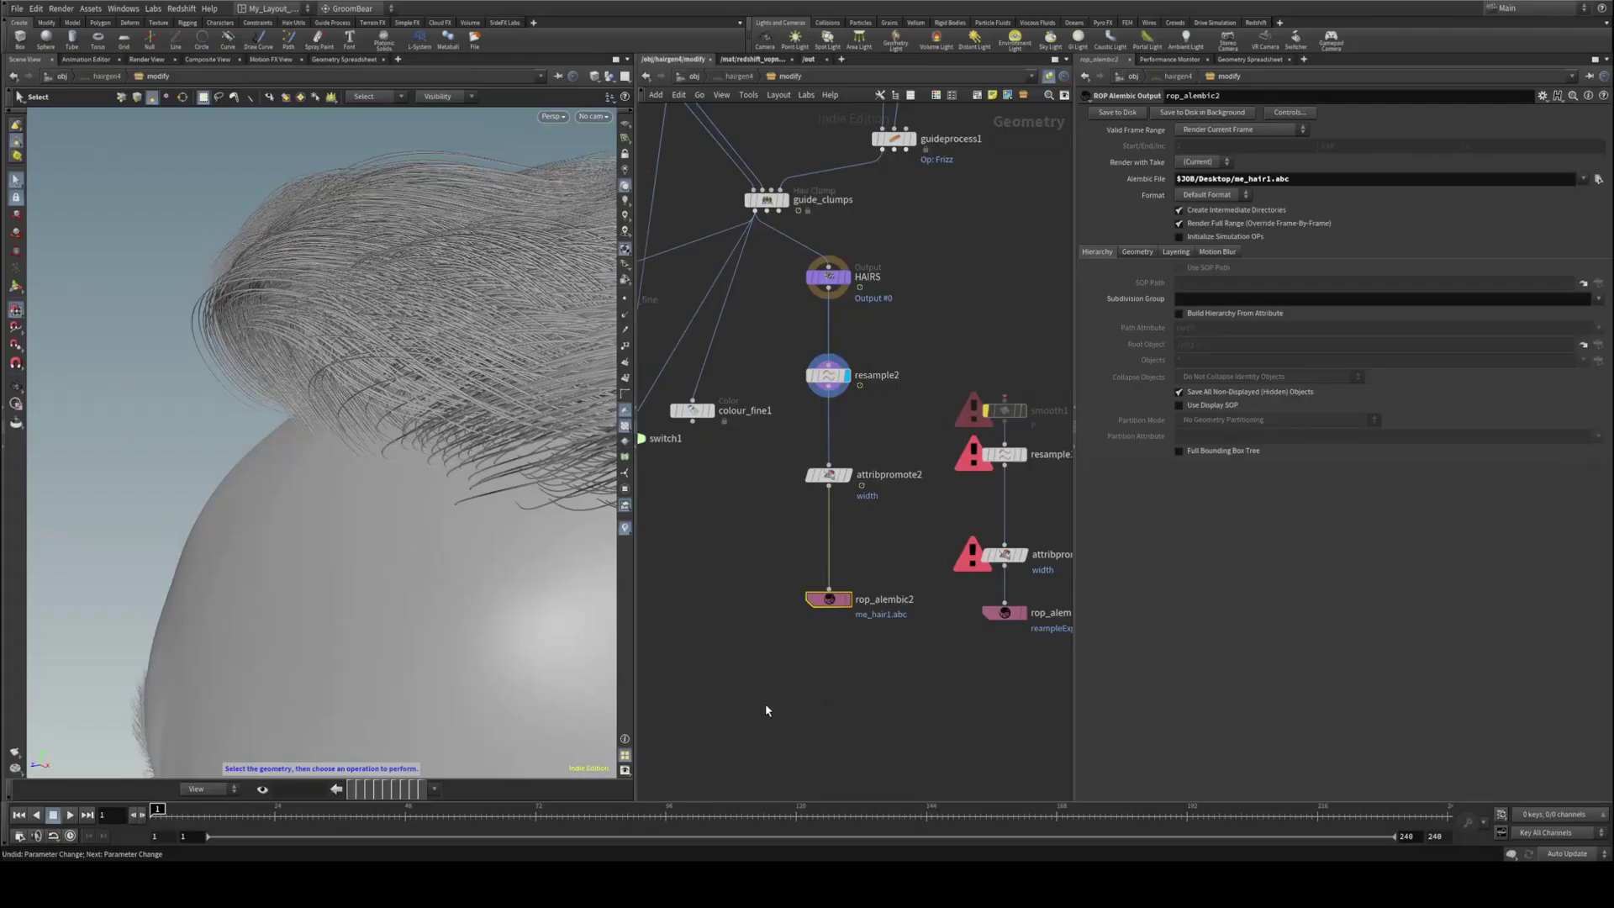
- Add a Labs Unreal Groom Export node beside the export chain, then delete it
drag(760, 714, 880, 446)
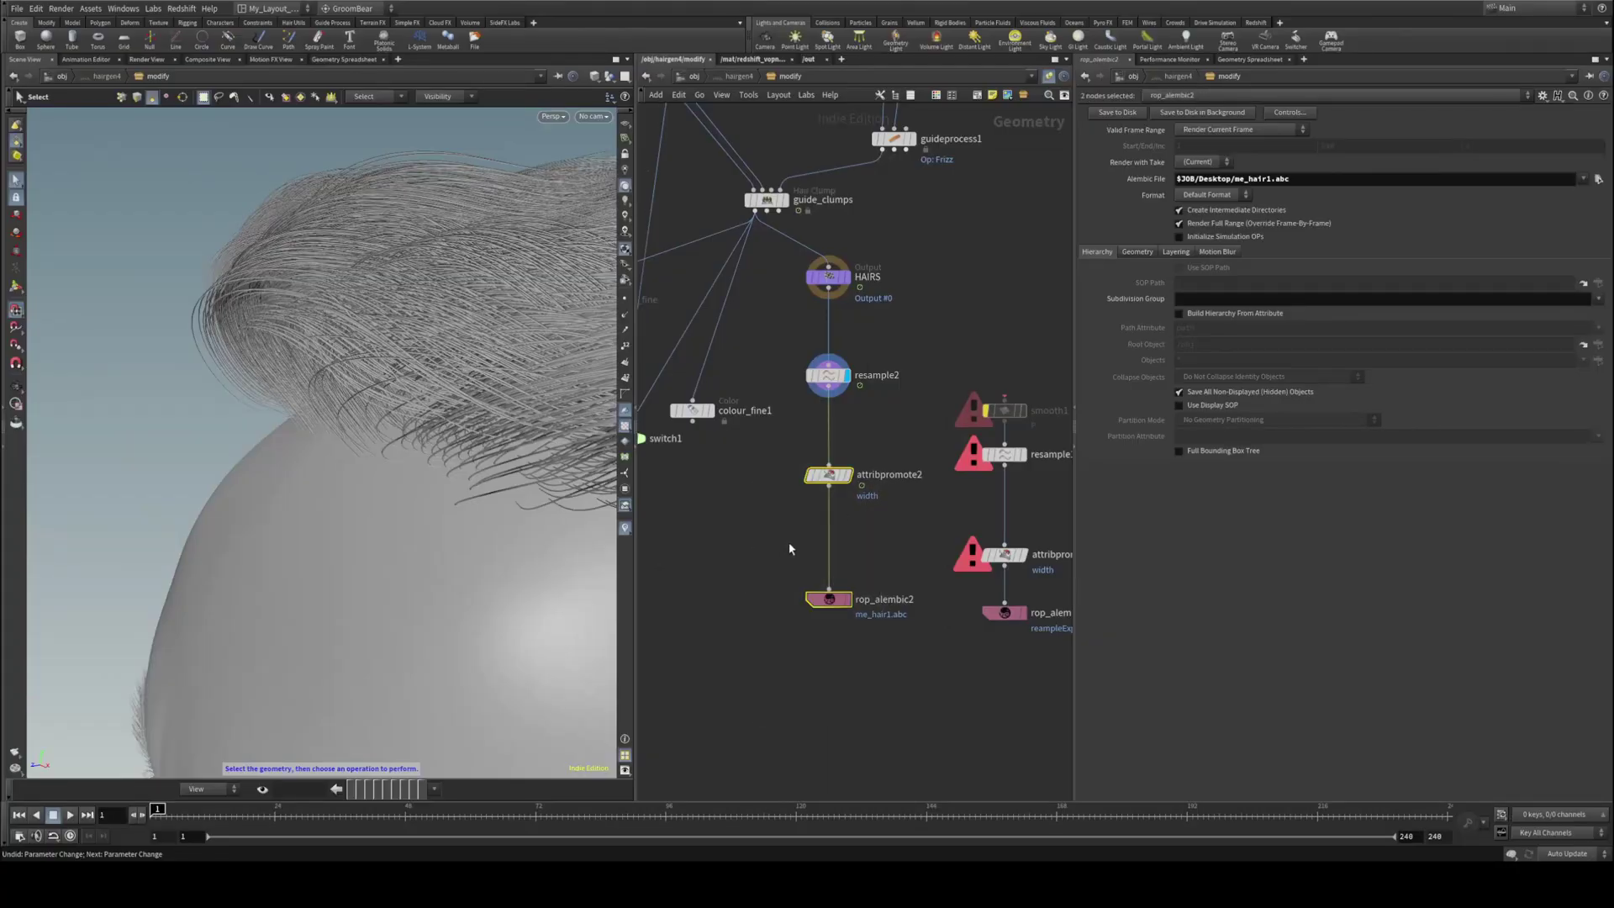
key(Tab)
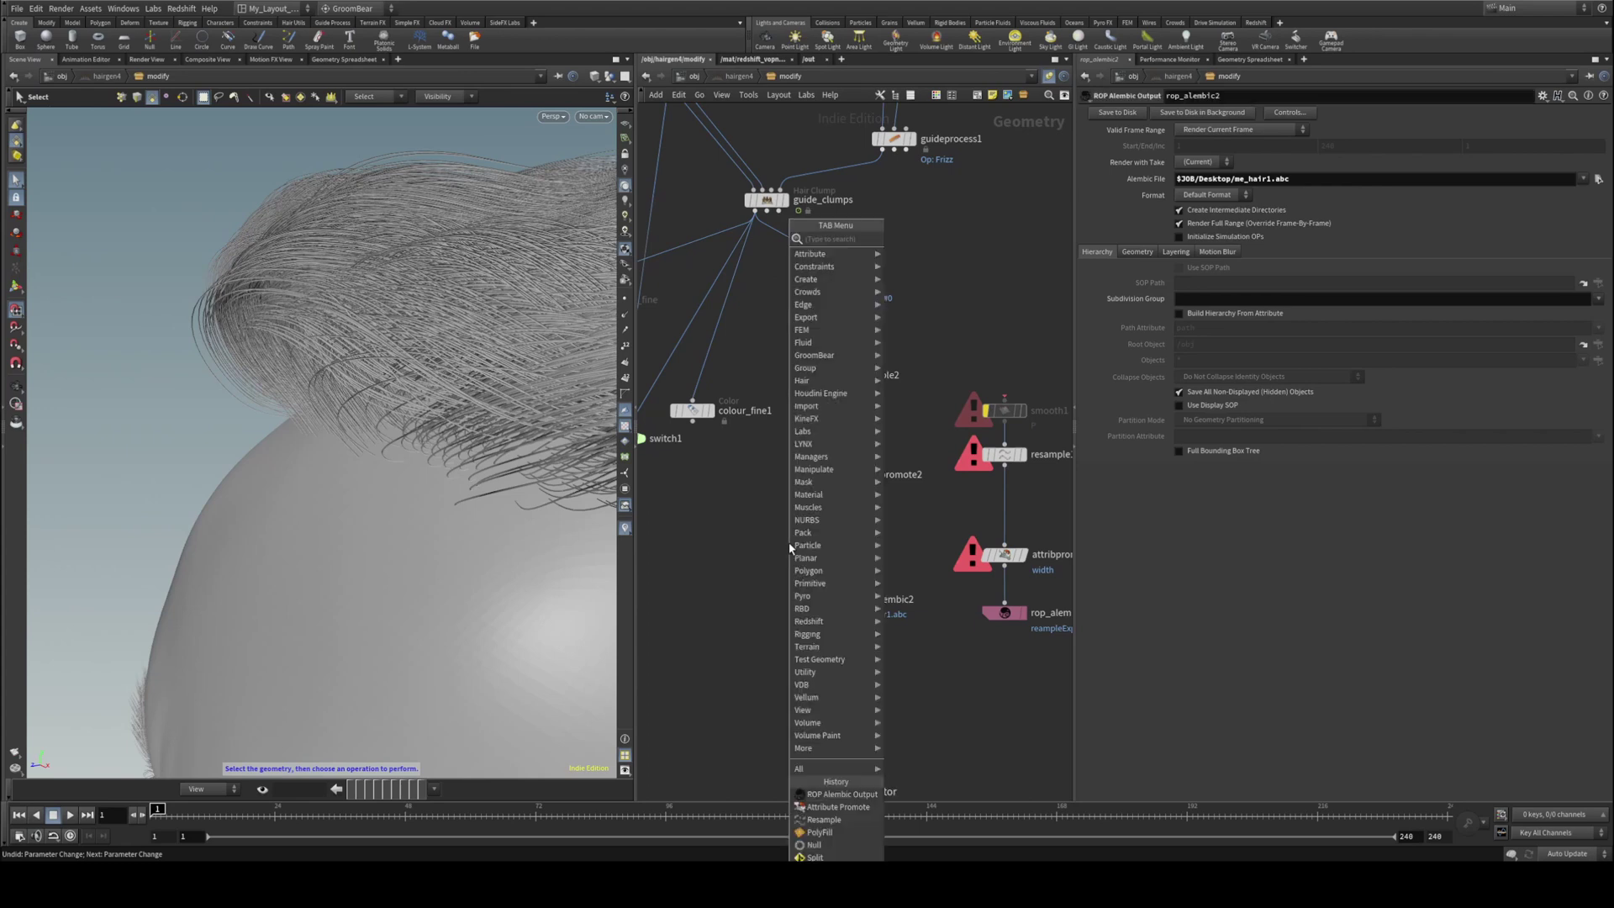
text(labsha)
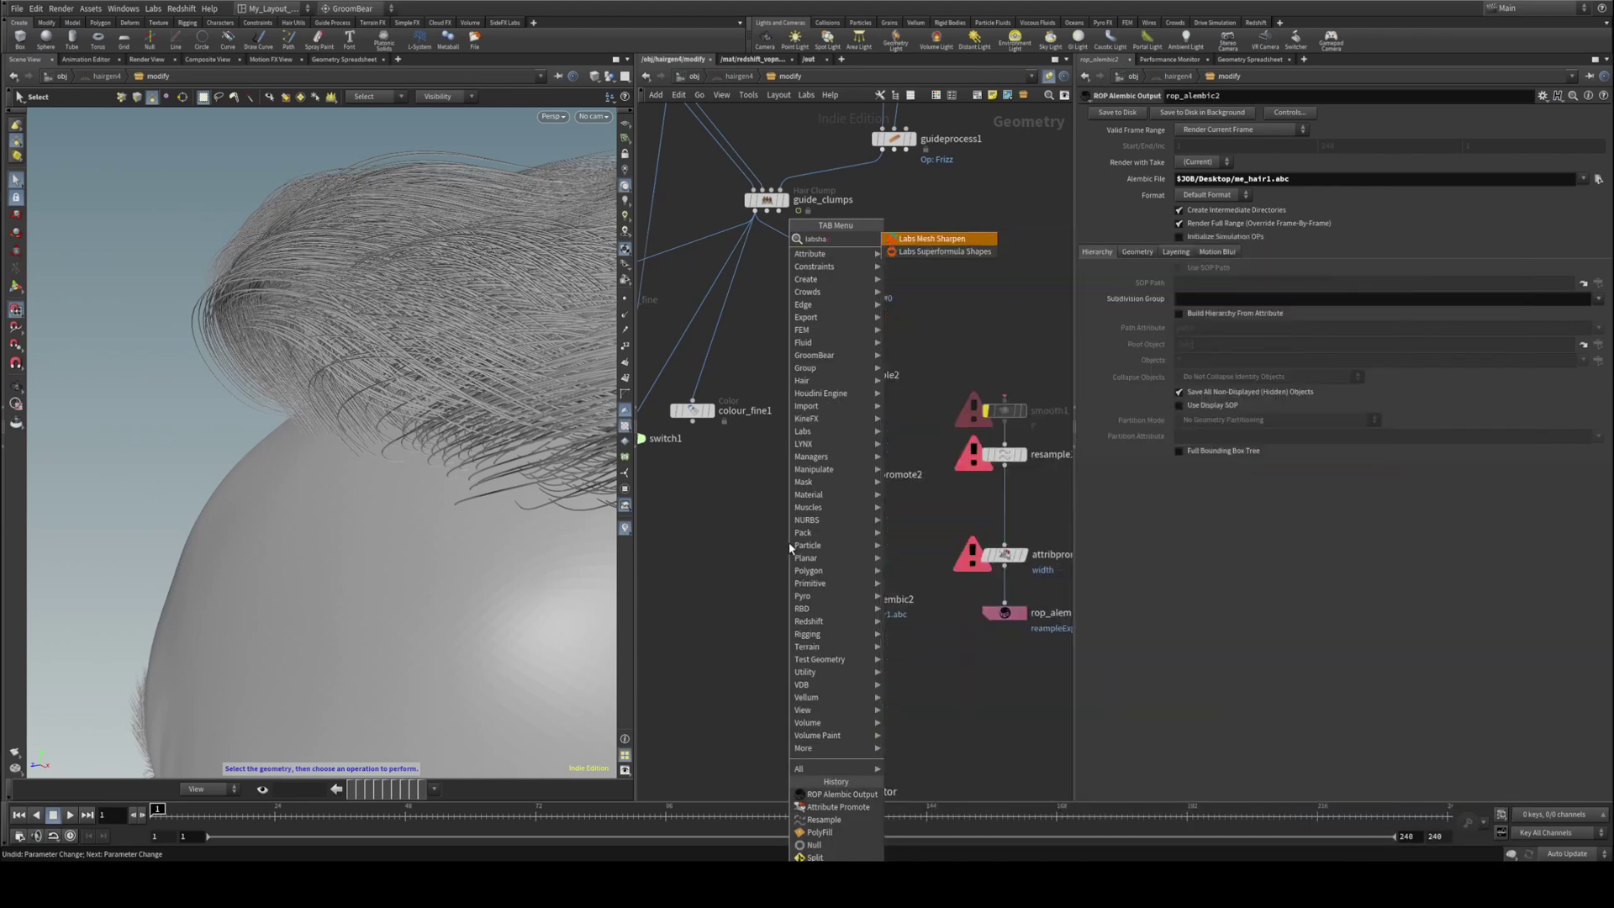
key(BackSpace)
key(BackSpace)
key(BackSpace)
key(BackSpace)
key(BackSpace)
key(BackSpace)
text(unreal)
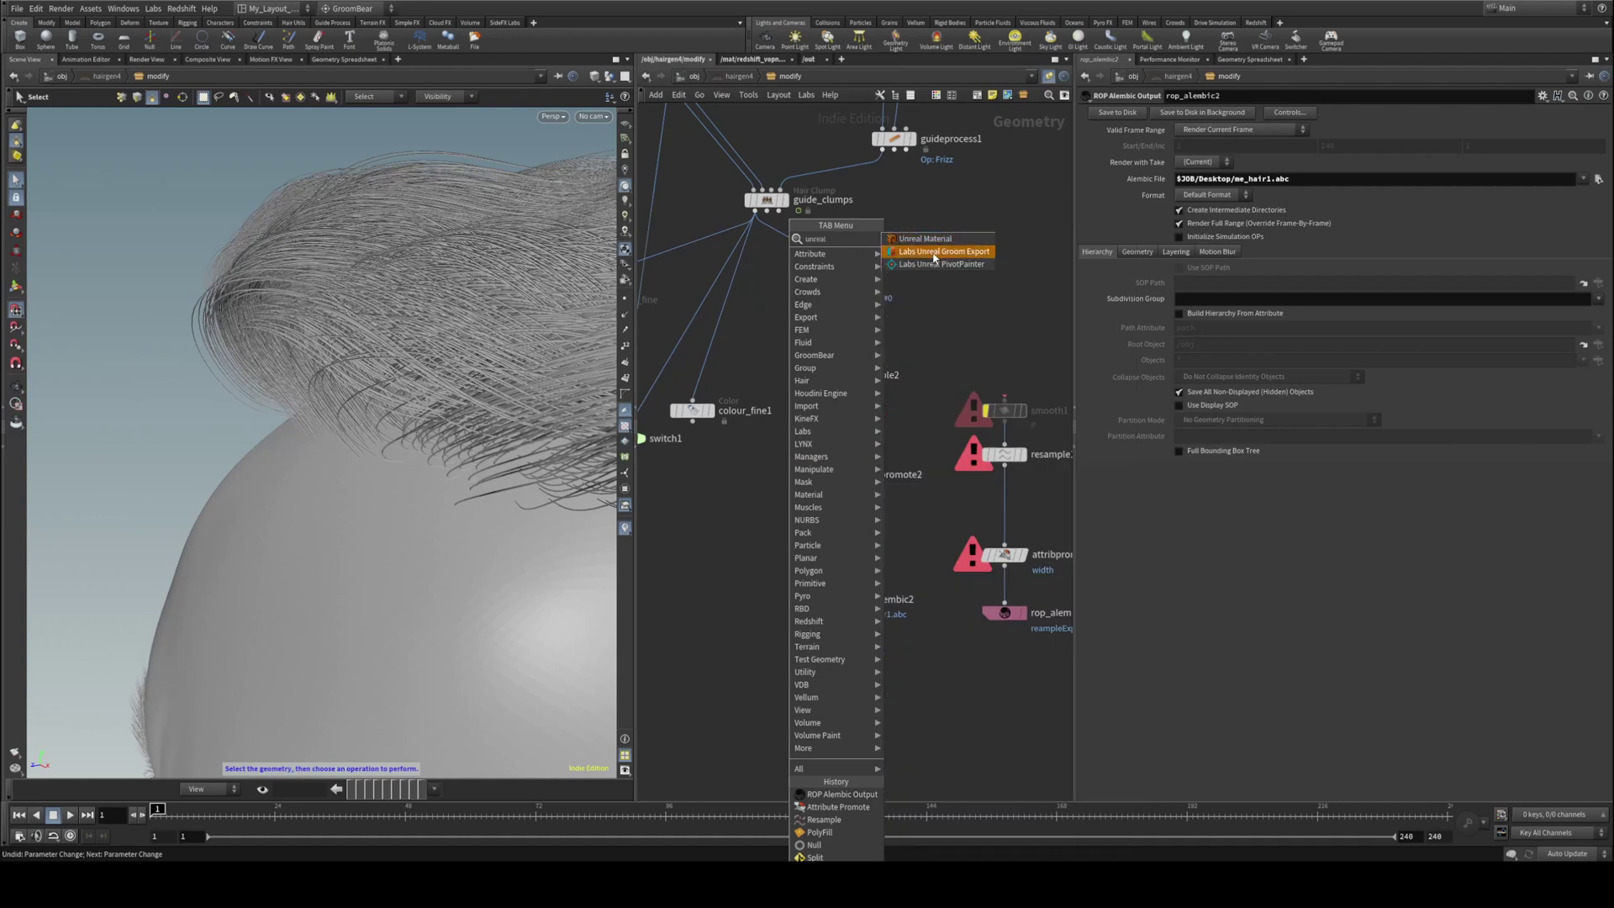
click(941, 252)
click(764, 572)
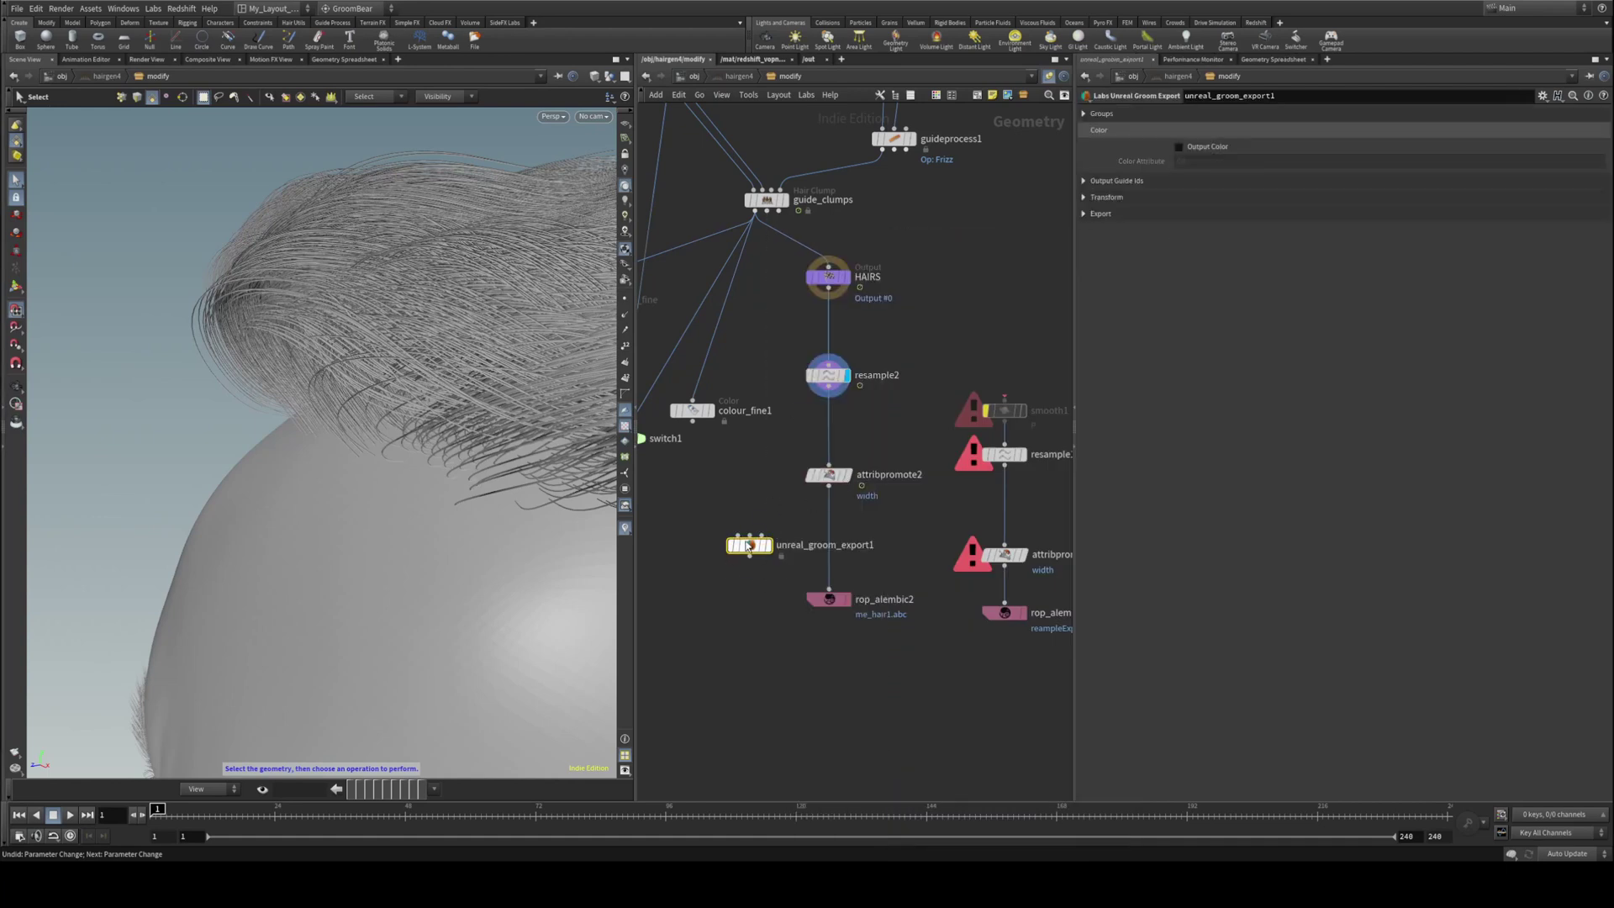
mouse_move(747, 544)
key(Delete)
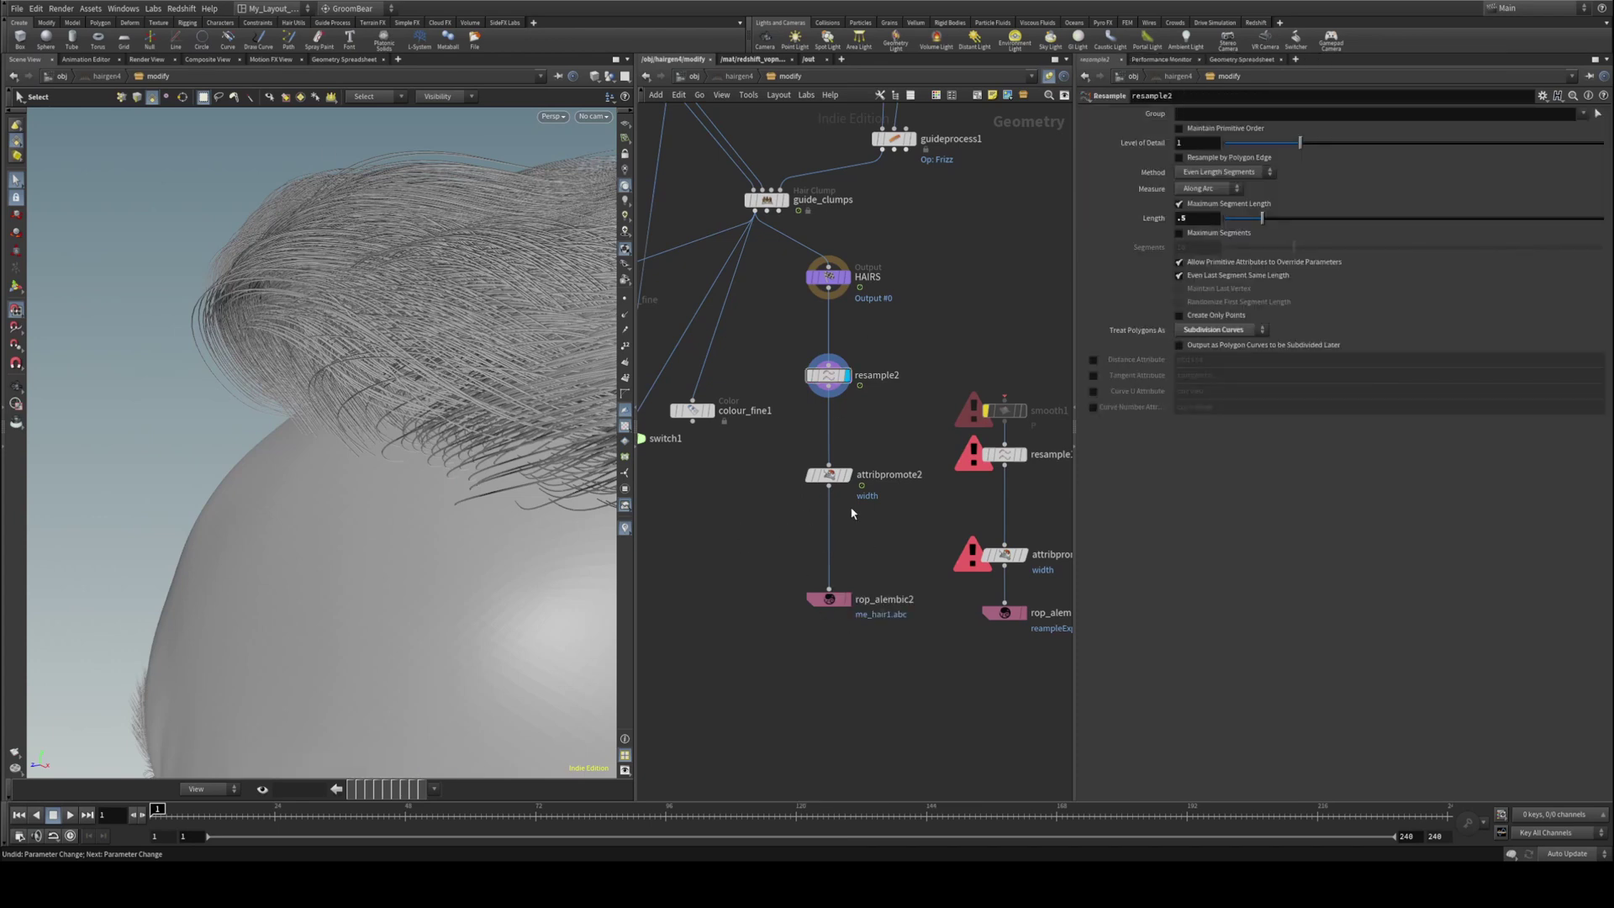
- Examine the resampled hair on the whole head from the front, then select the rop_alembic2 export node
middle_drag(869, 536, 824, 458)
key(Escape)
drag(533, 325, 378, 361)
right_drag(450, 328, 353, 367)
middle_drag(352, 367, 330, 332)
key(s)
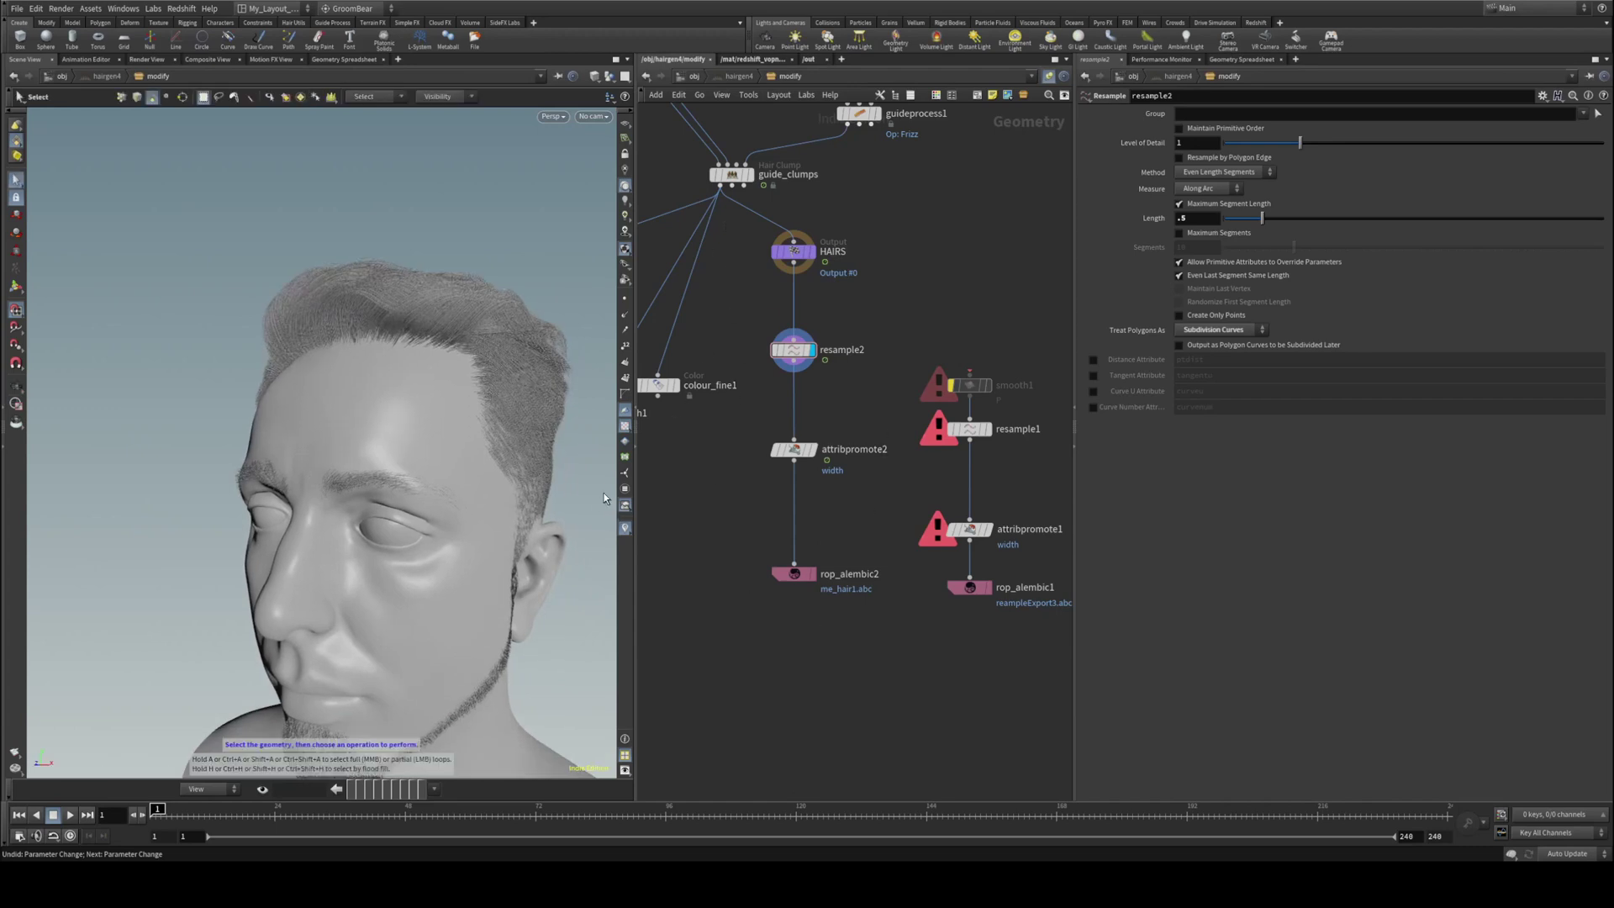
click(793, 573)
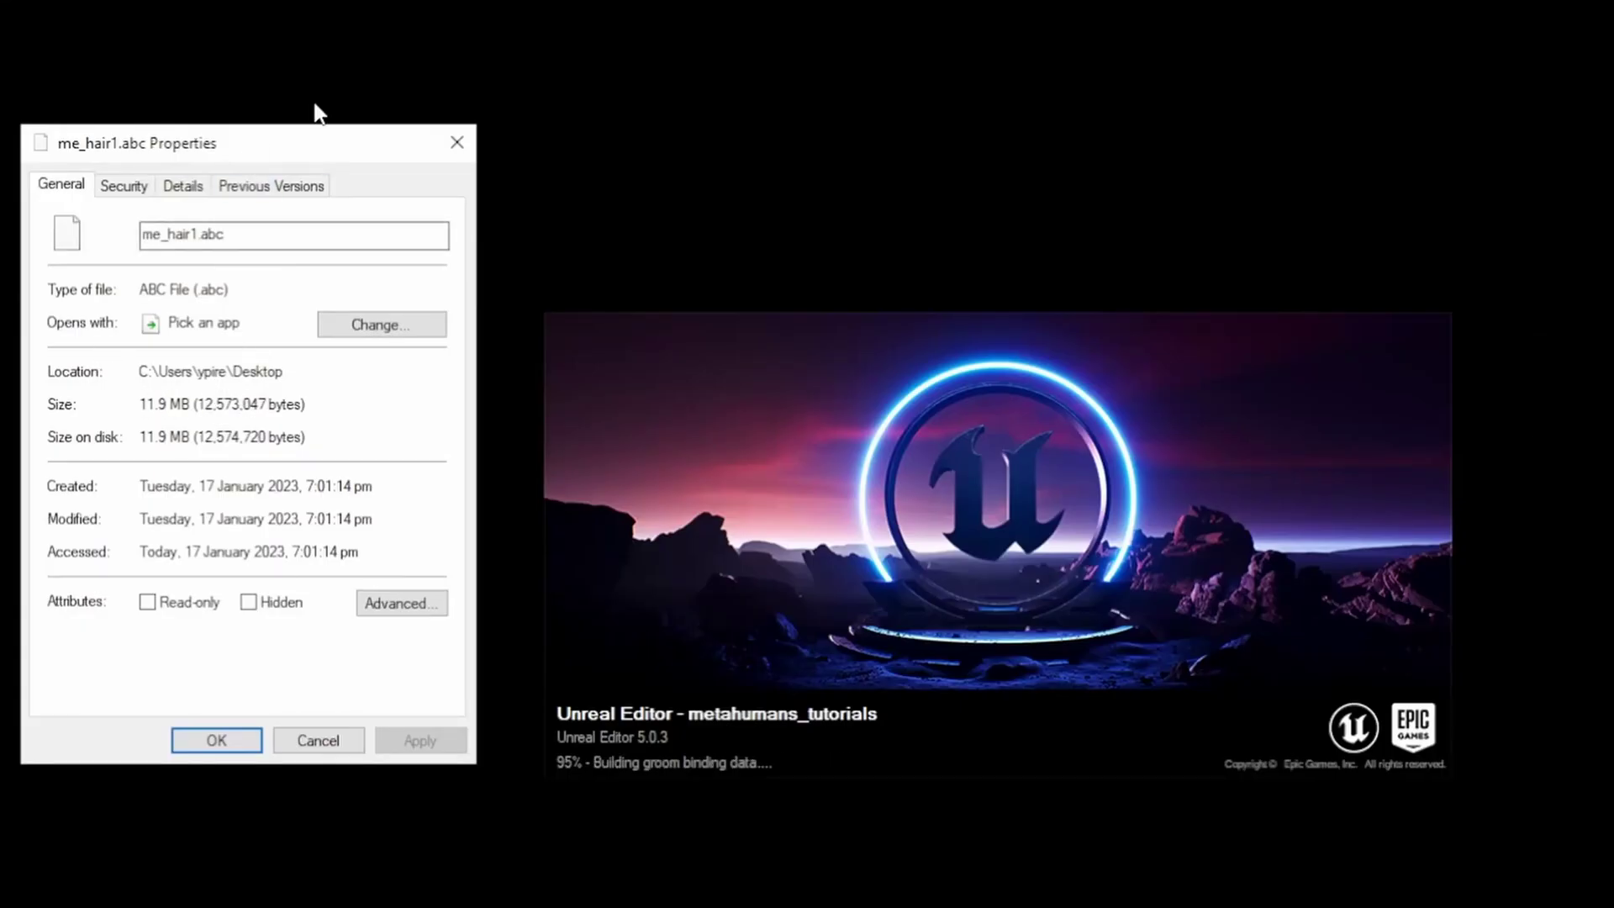
- Close the me_hair1.abc file properties, switch to Unreal Editor and search its plugins for groom
click(457, 142)
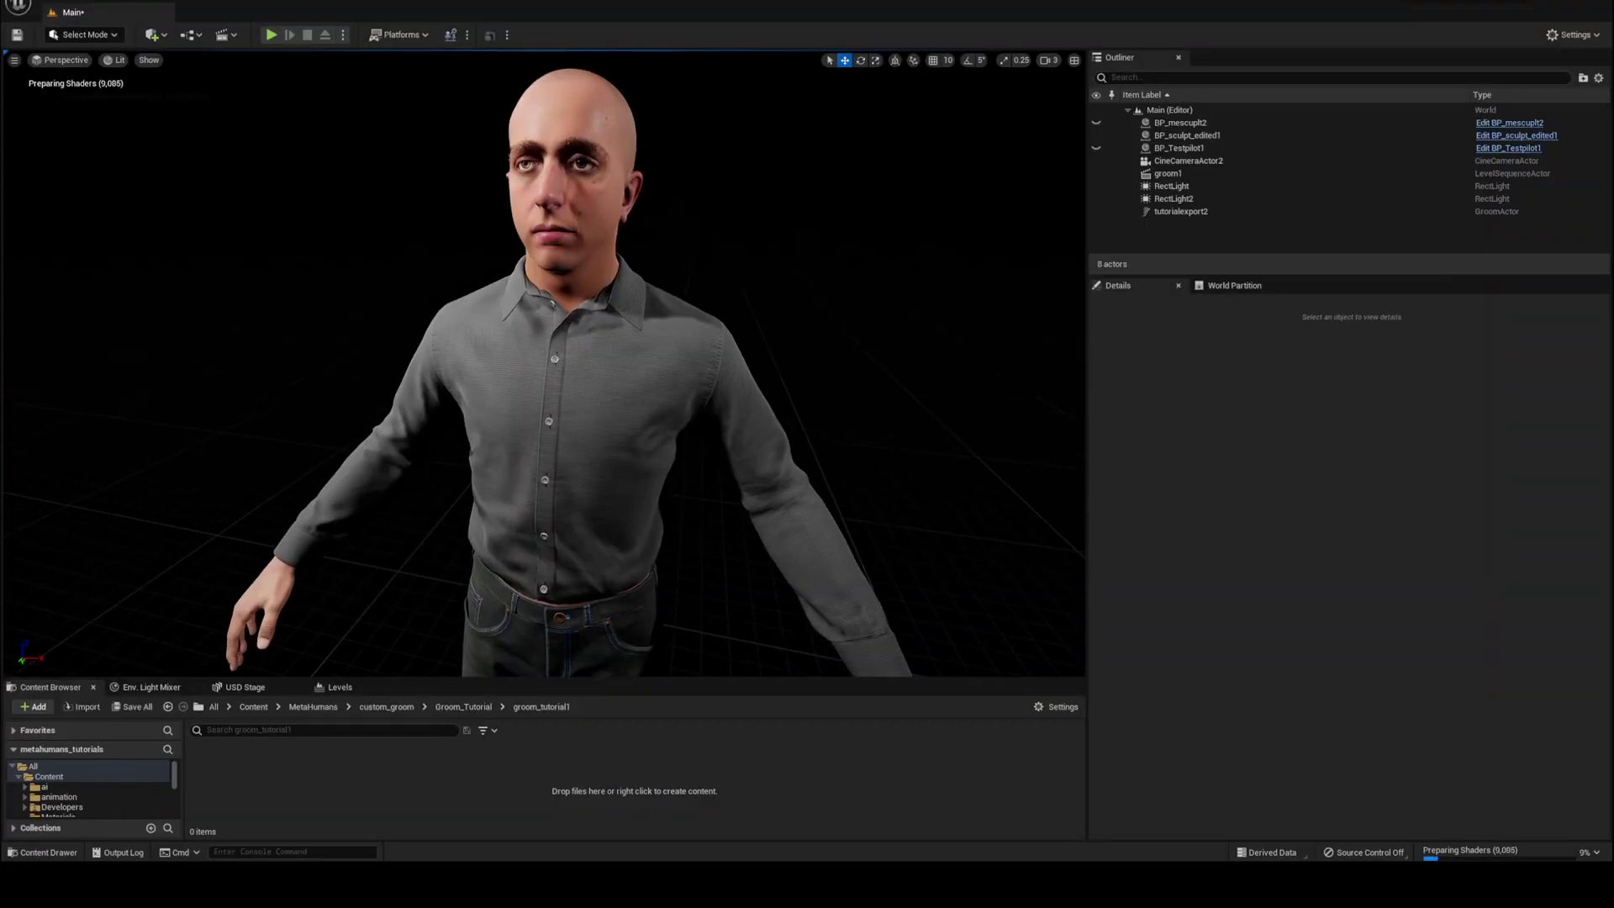
alt+drag(692, 212, 672, 193)
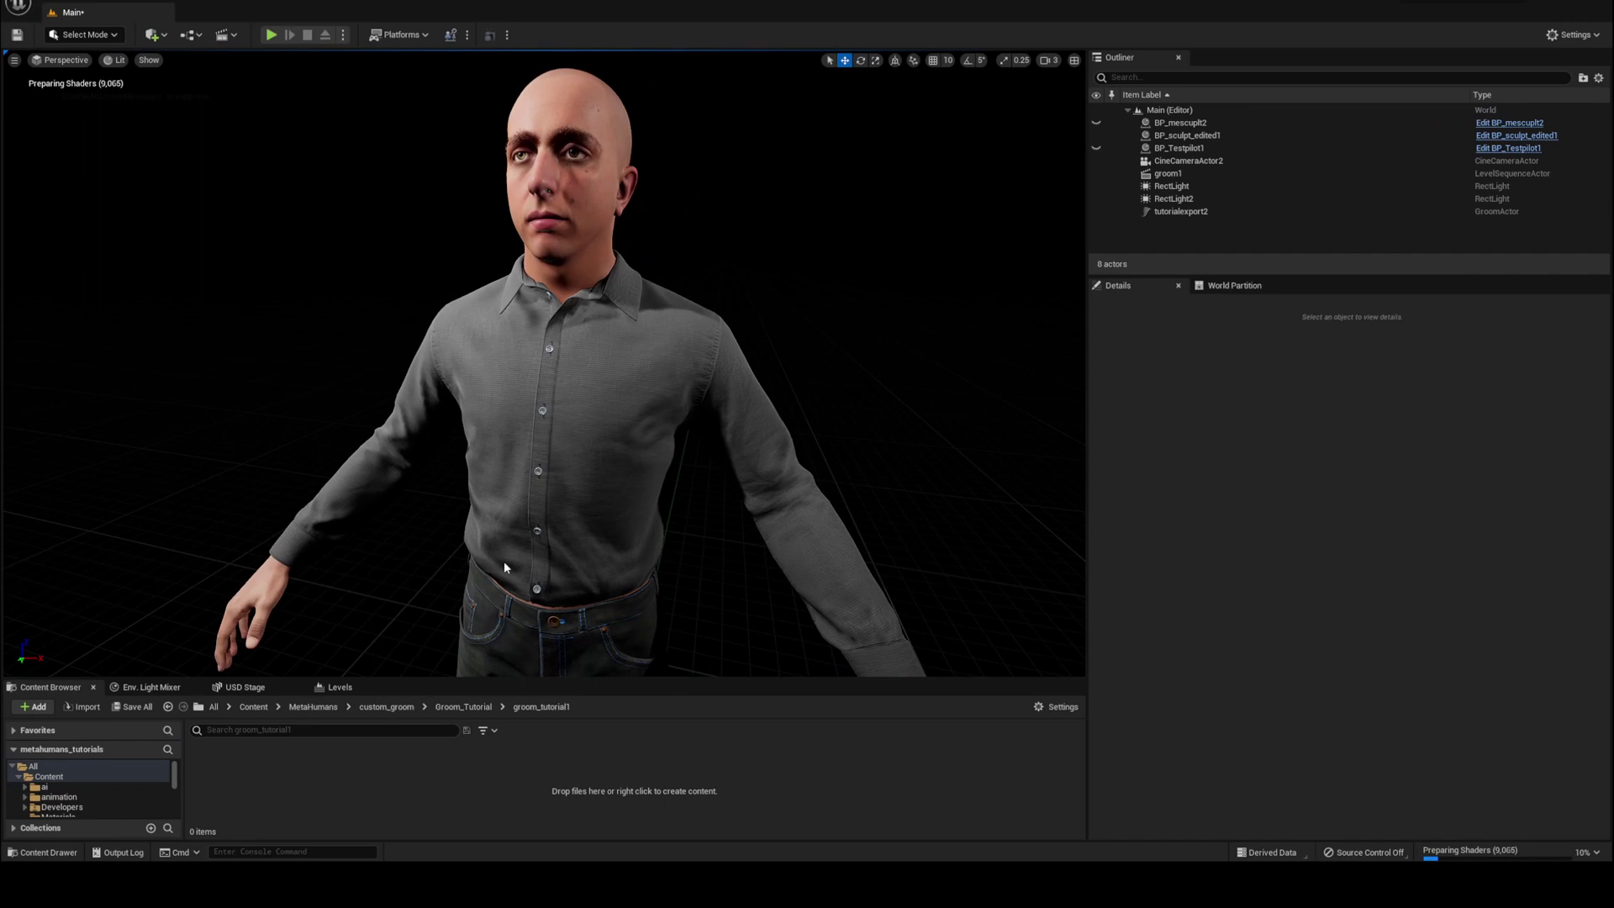
click(81, 3)
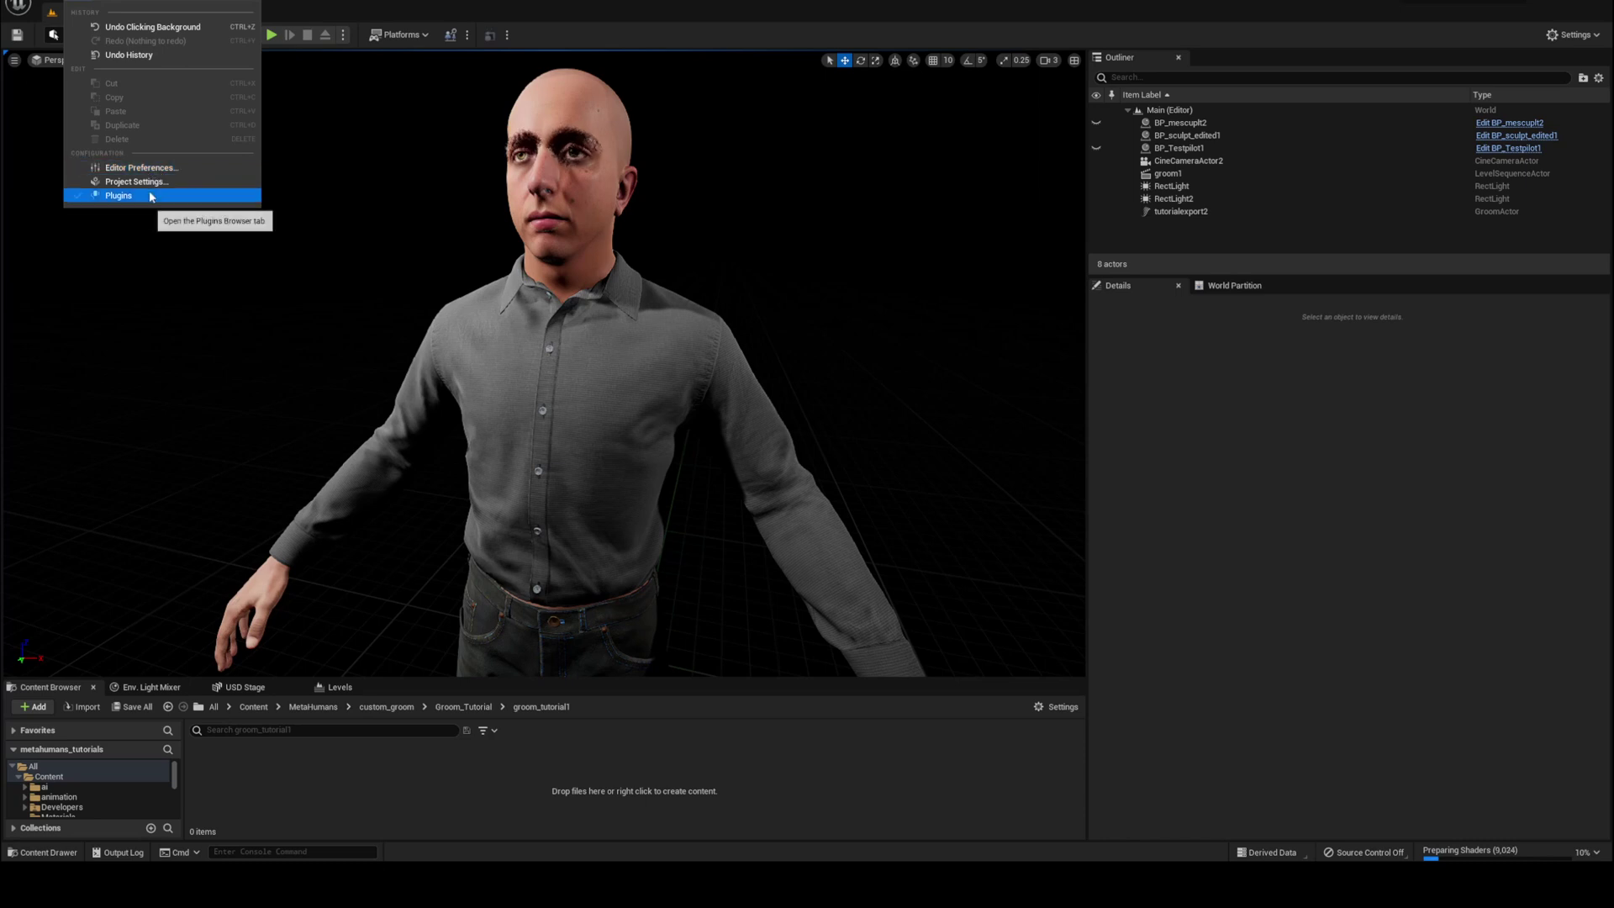
click(122, 195)
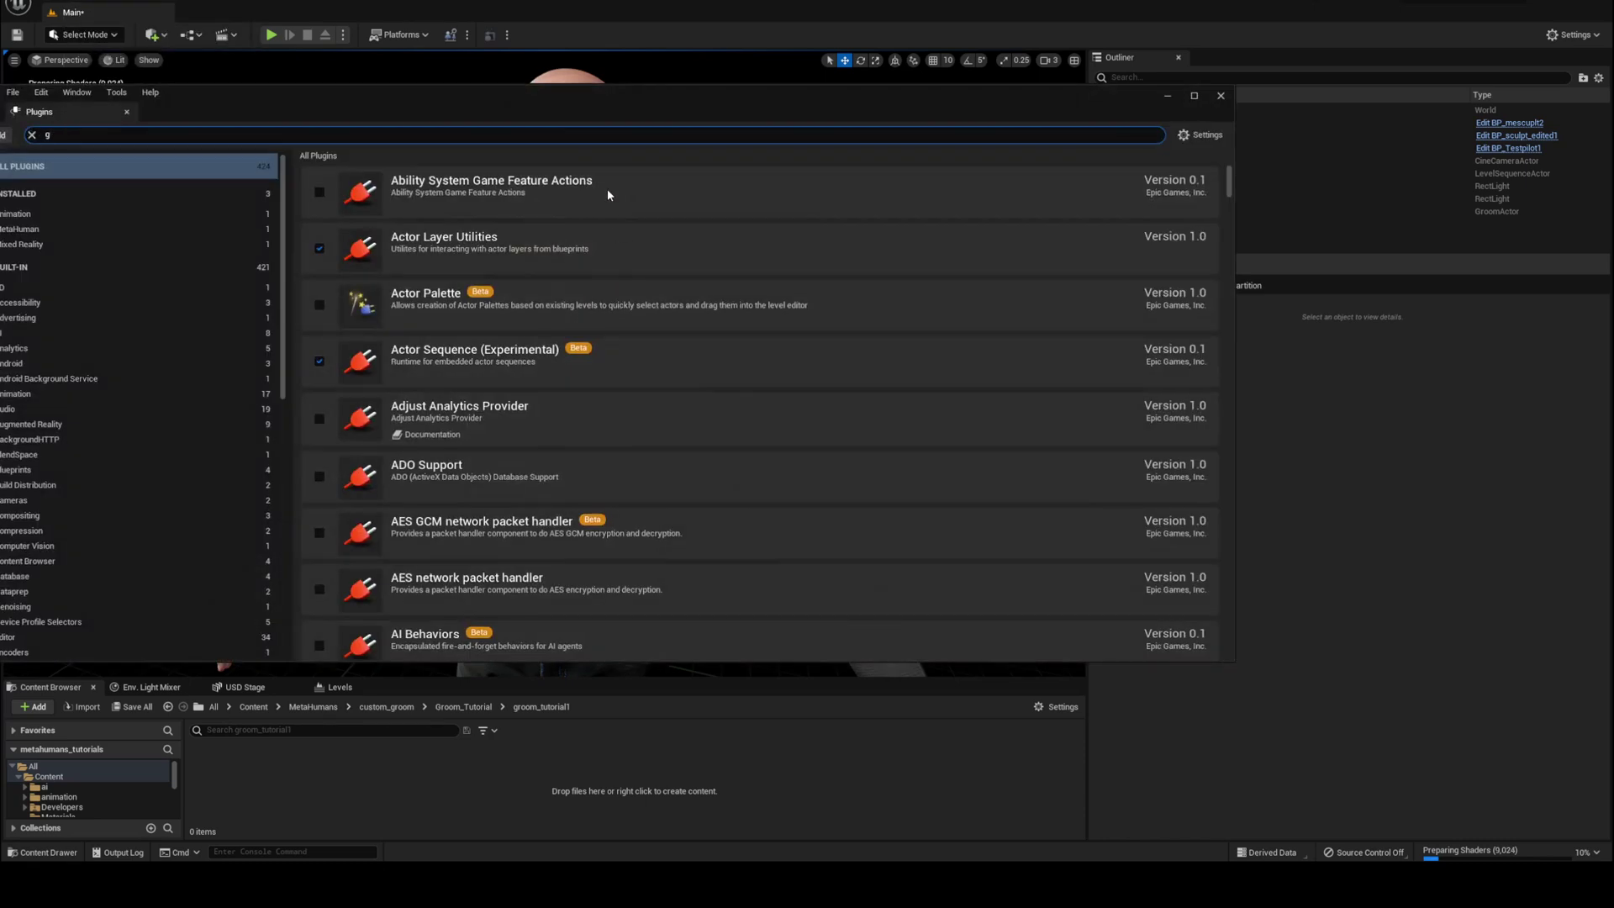
text(groom)
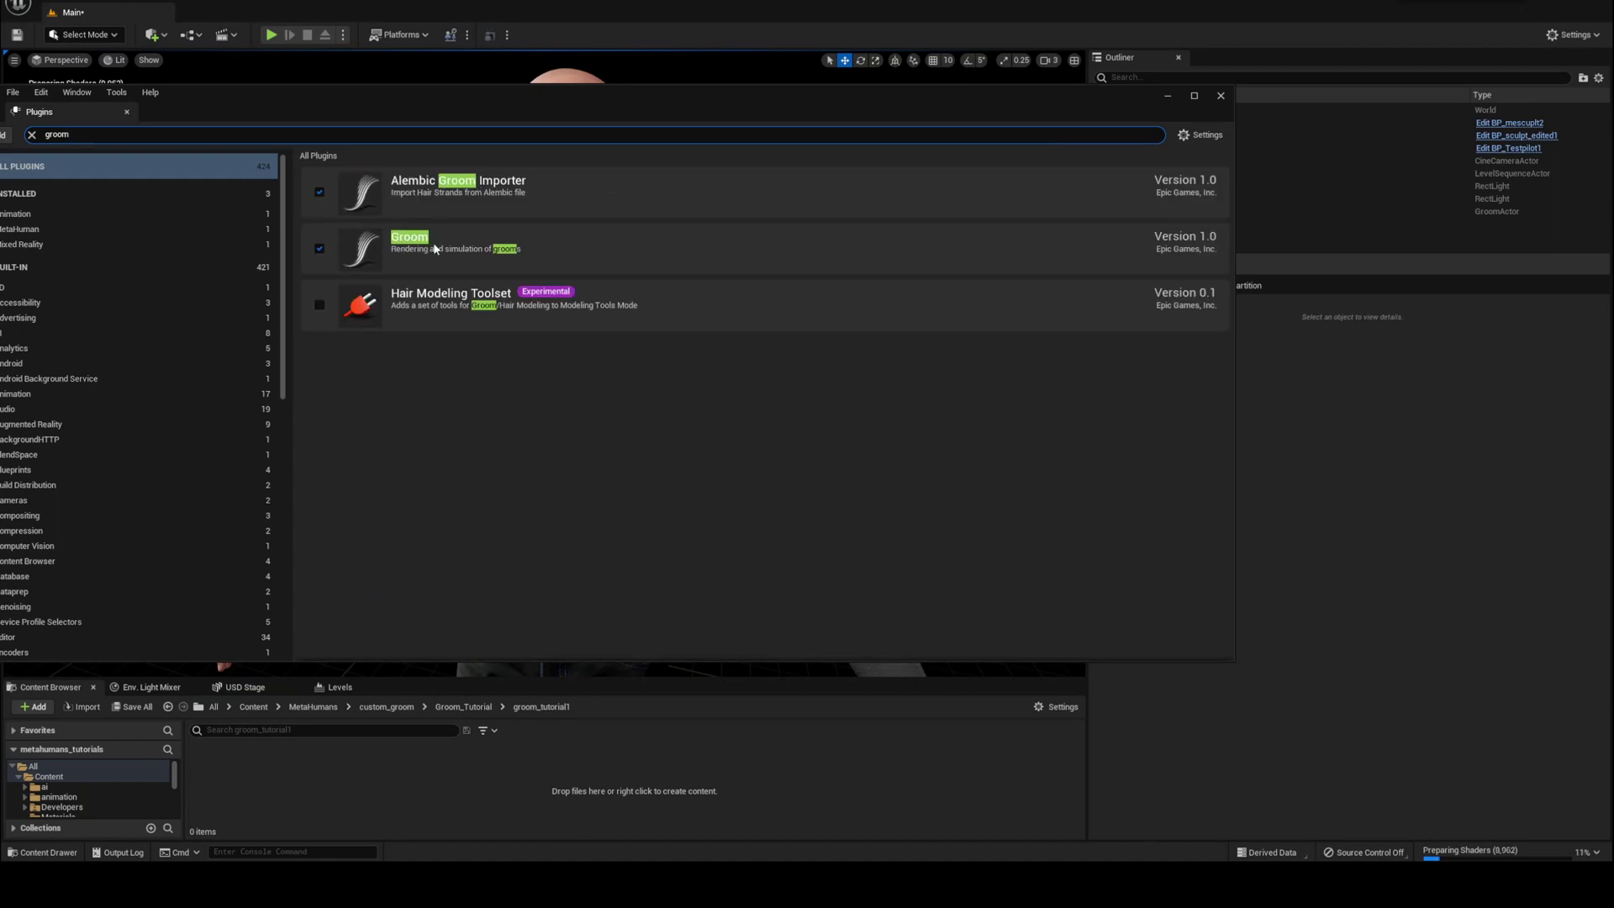
- Close the plugin browser and import me_hair1.abc as a groom with rotation 90, 0, 0 and scale 1, -1, 1
click(856, 339)
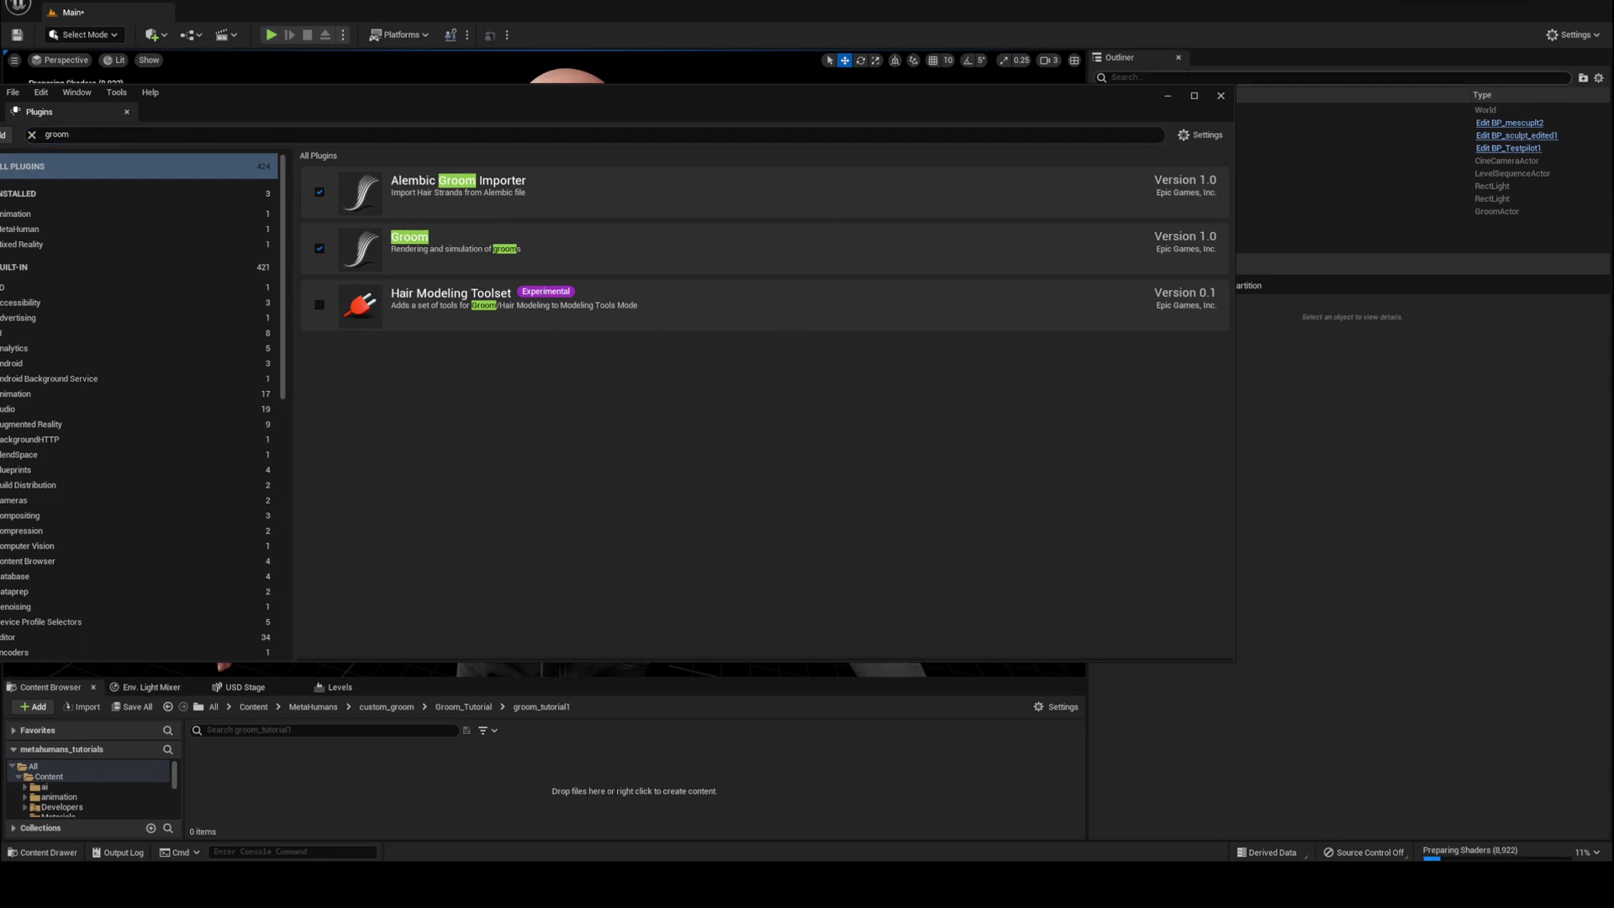
click(1221, 97)
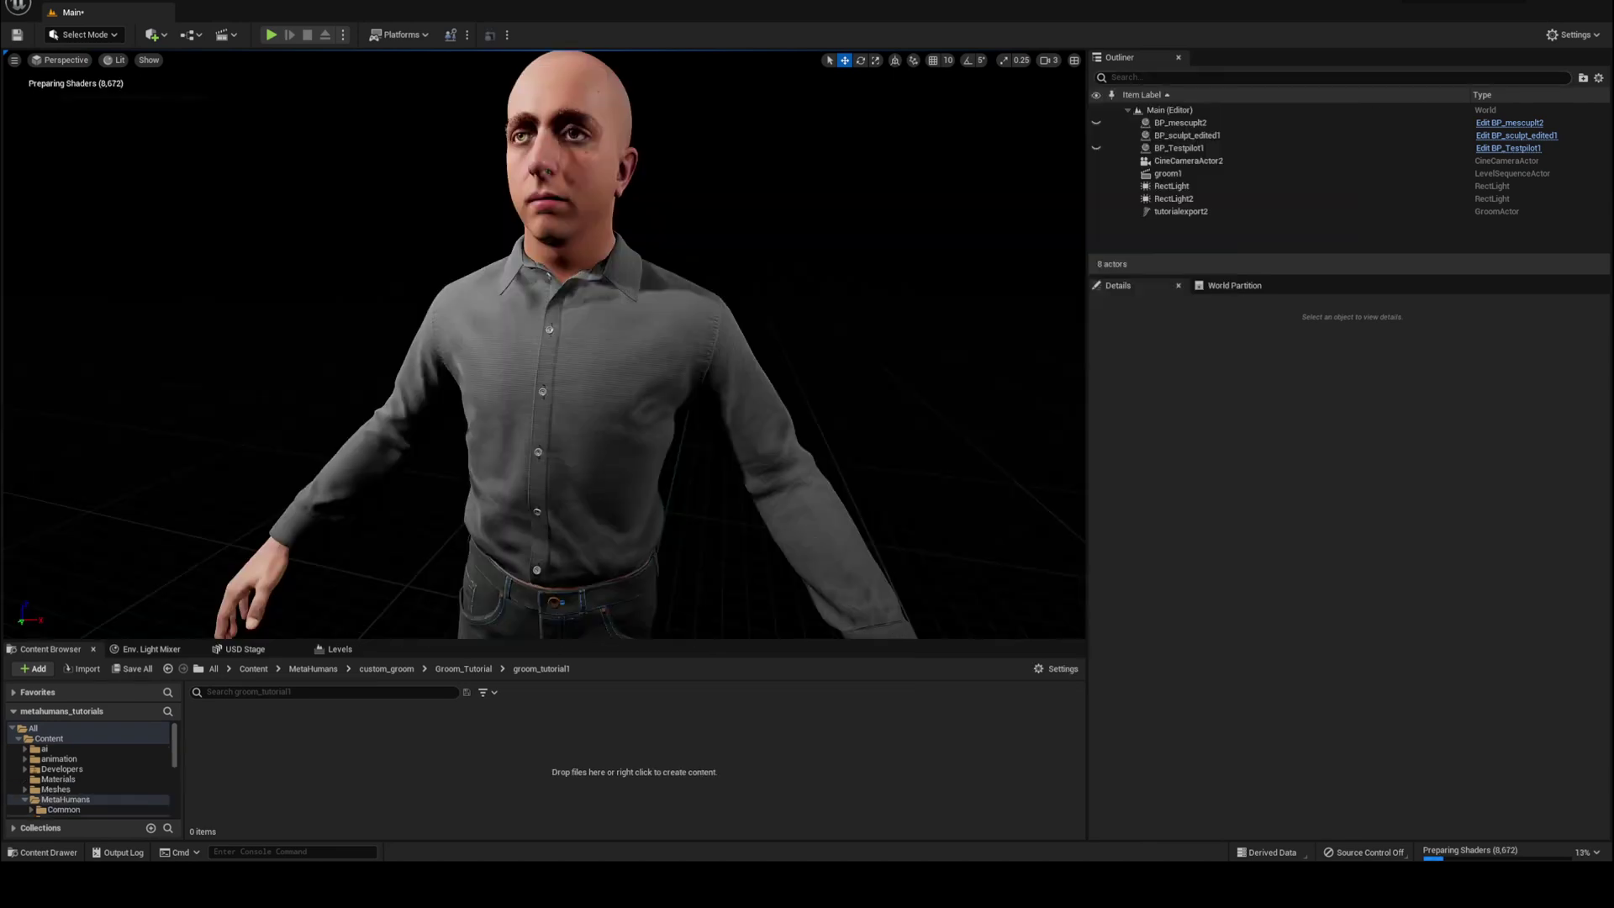
drag(228, 627, 380, 773)
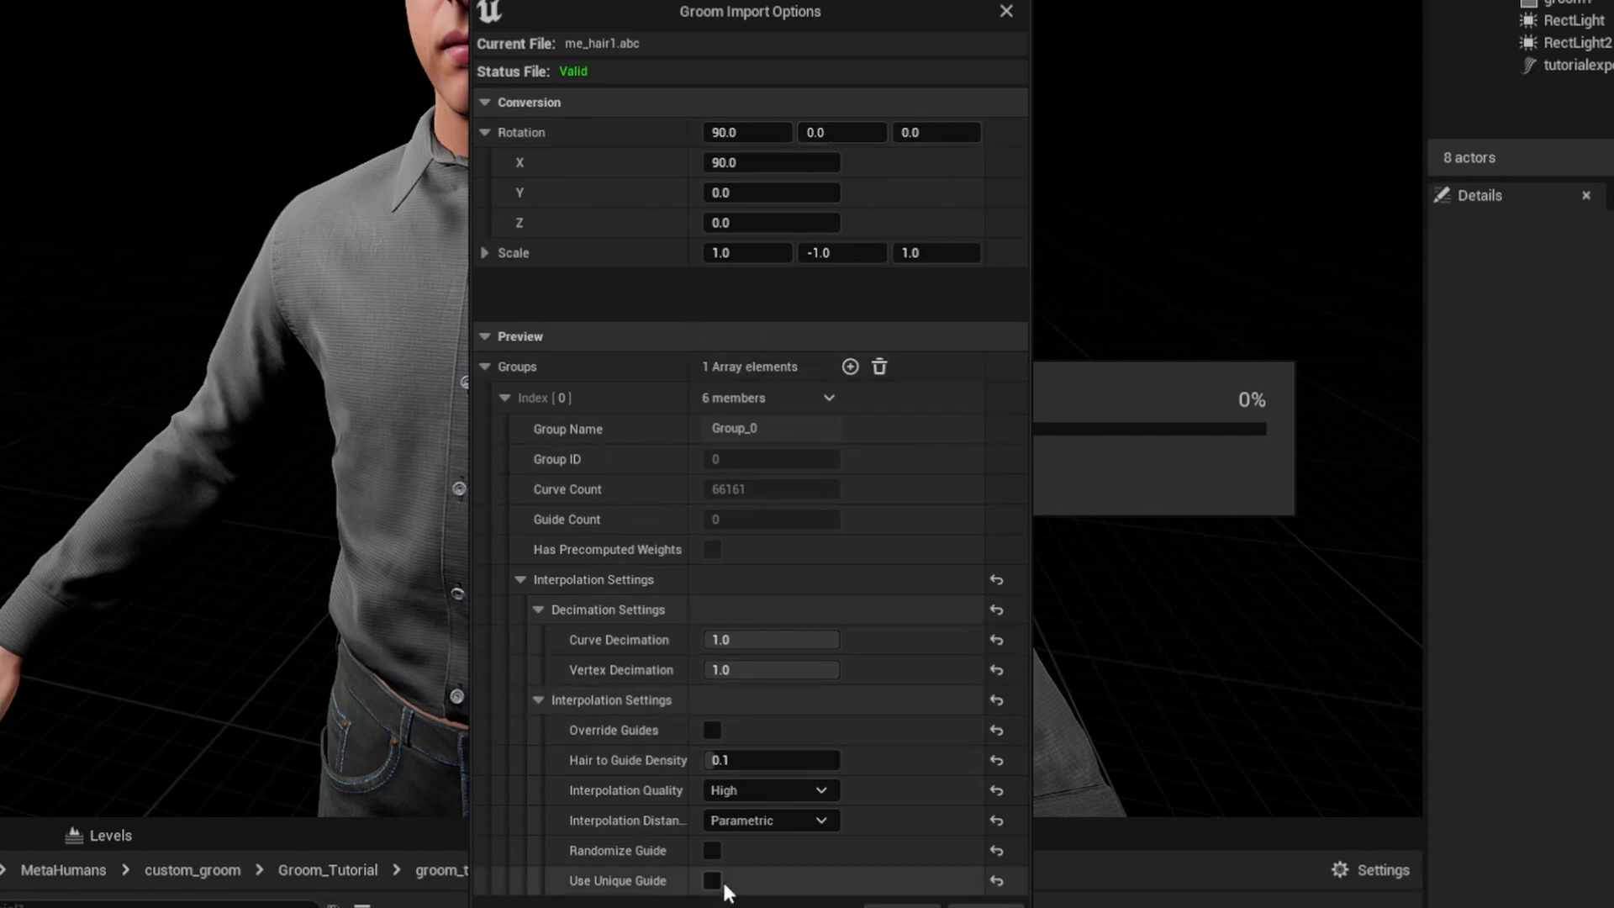
click(901, 905)
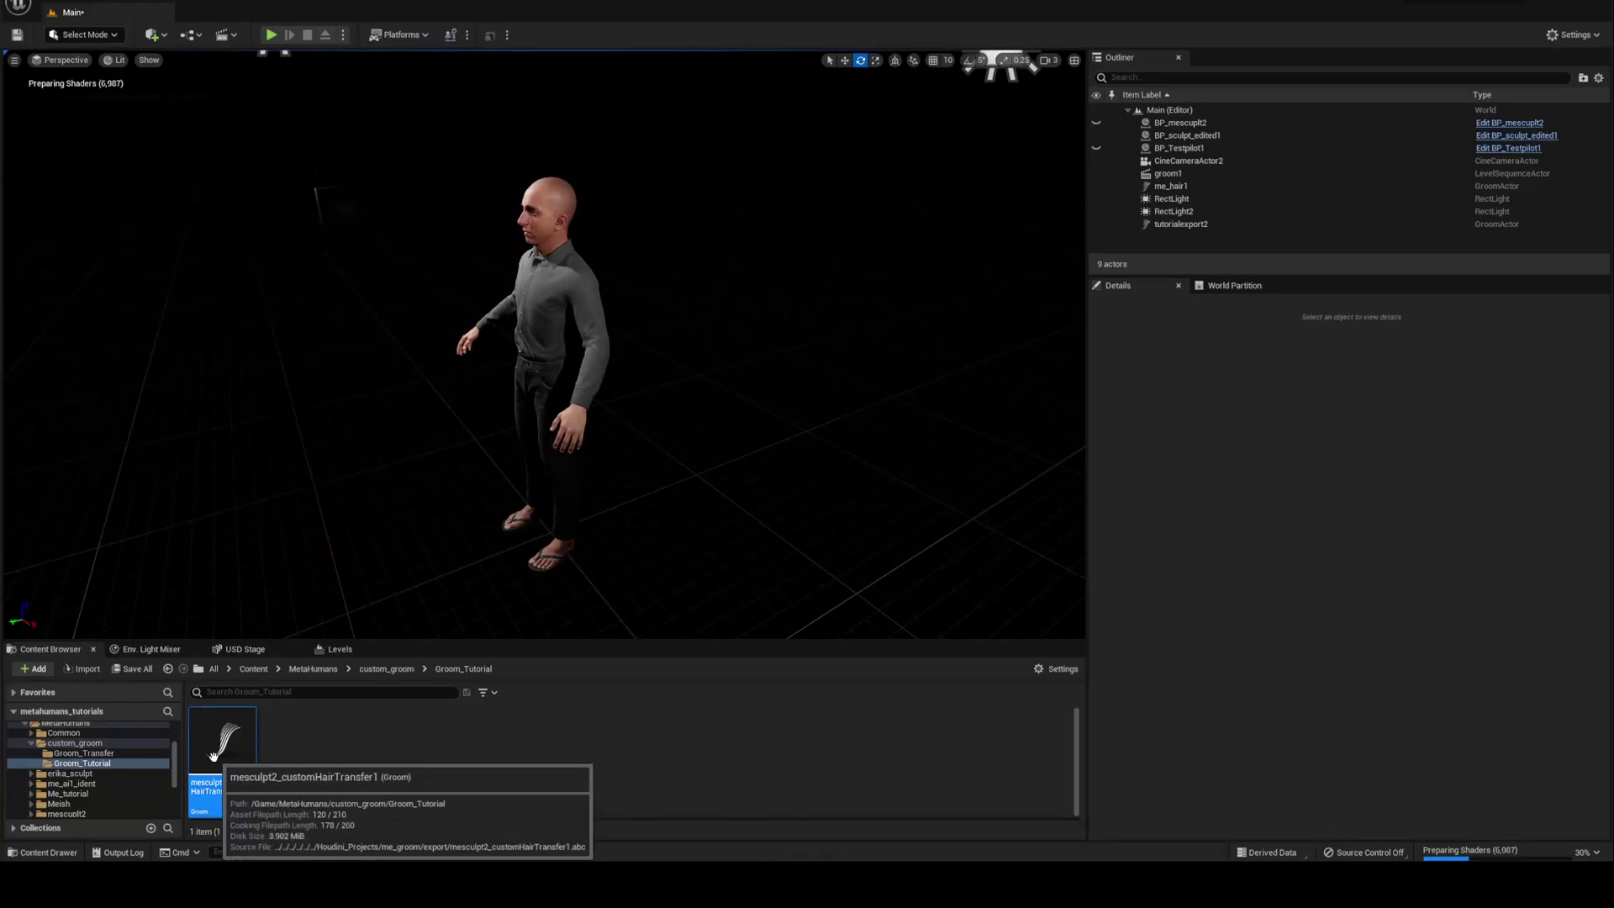
- Place the mesculpt2_customHairTransfer1 groom in the level and set its location to 0, 0, 0
drag(222, 748, 425, 541)
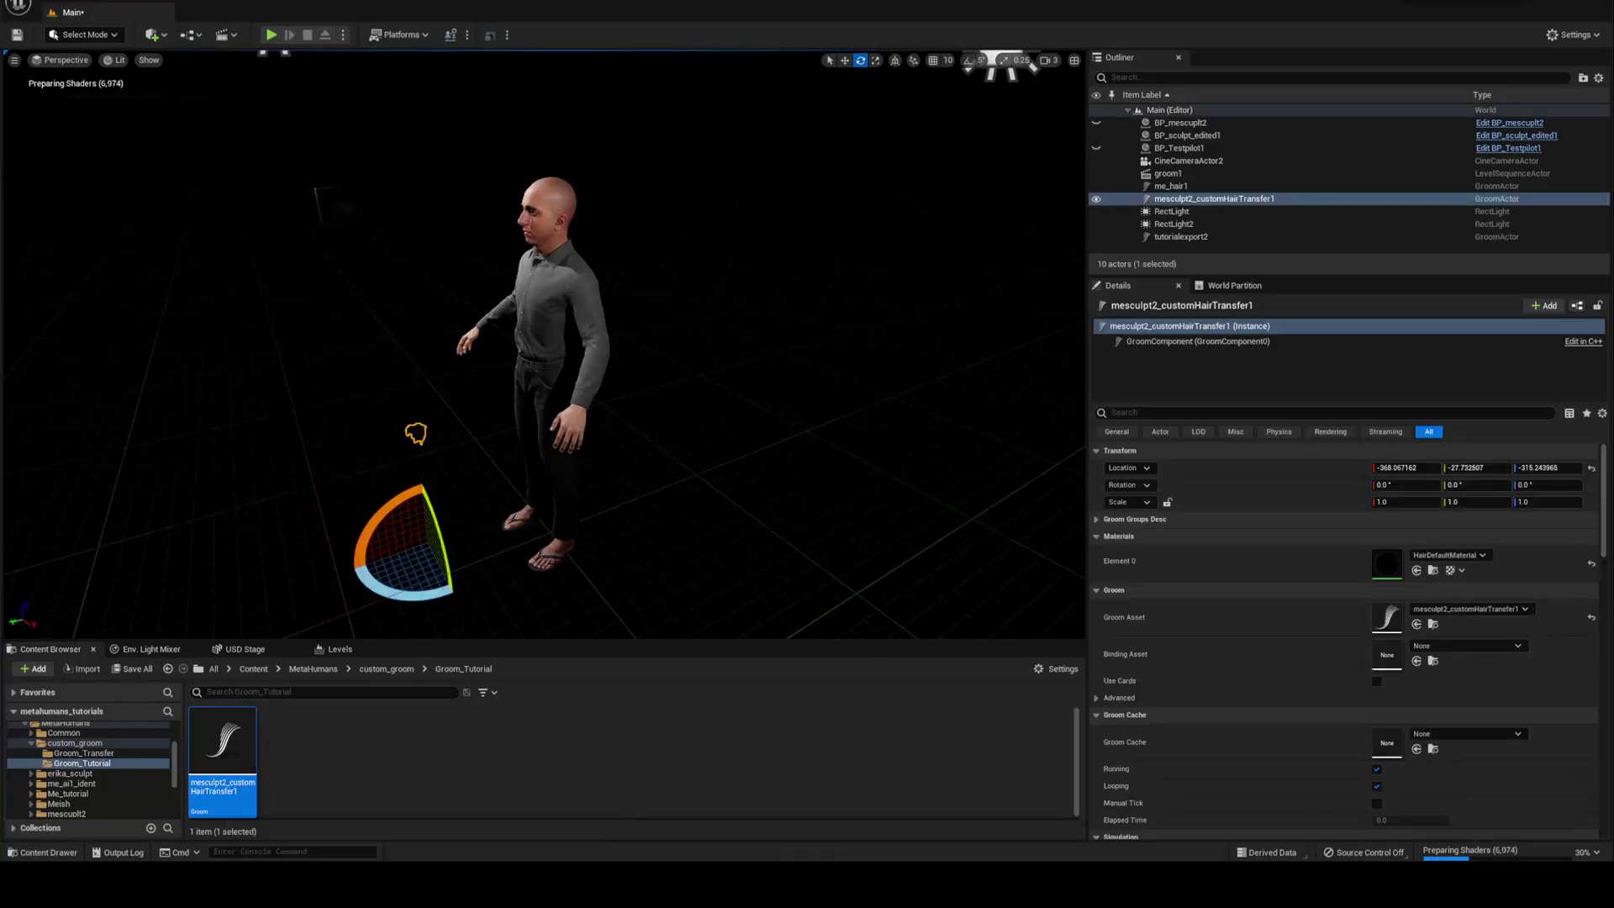
click(1404, 468)
text(0)
key(Tab)
text(0)
key(Tab)
text(0)
key(Return)
- Examine the placed hair groom on the character's head from several angles, up close and from farther away
click(584, 187)
alt+drag(583, 188, 740, 192)
click(520, 182)
key(f)
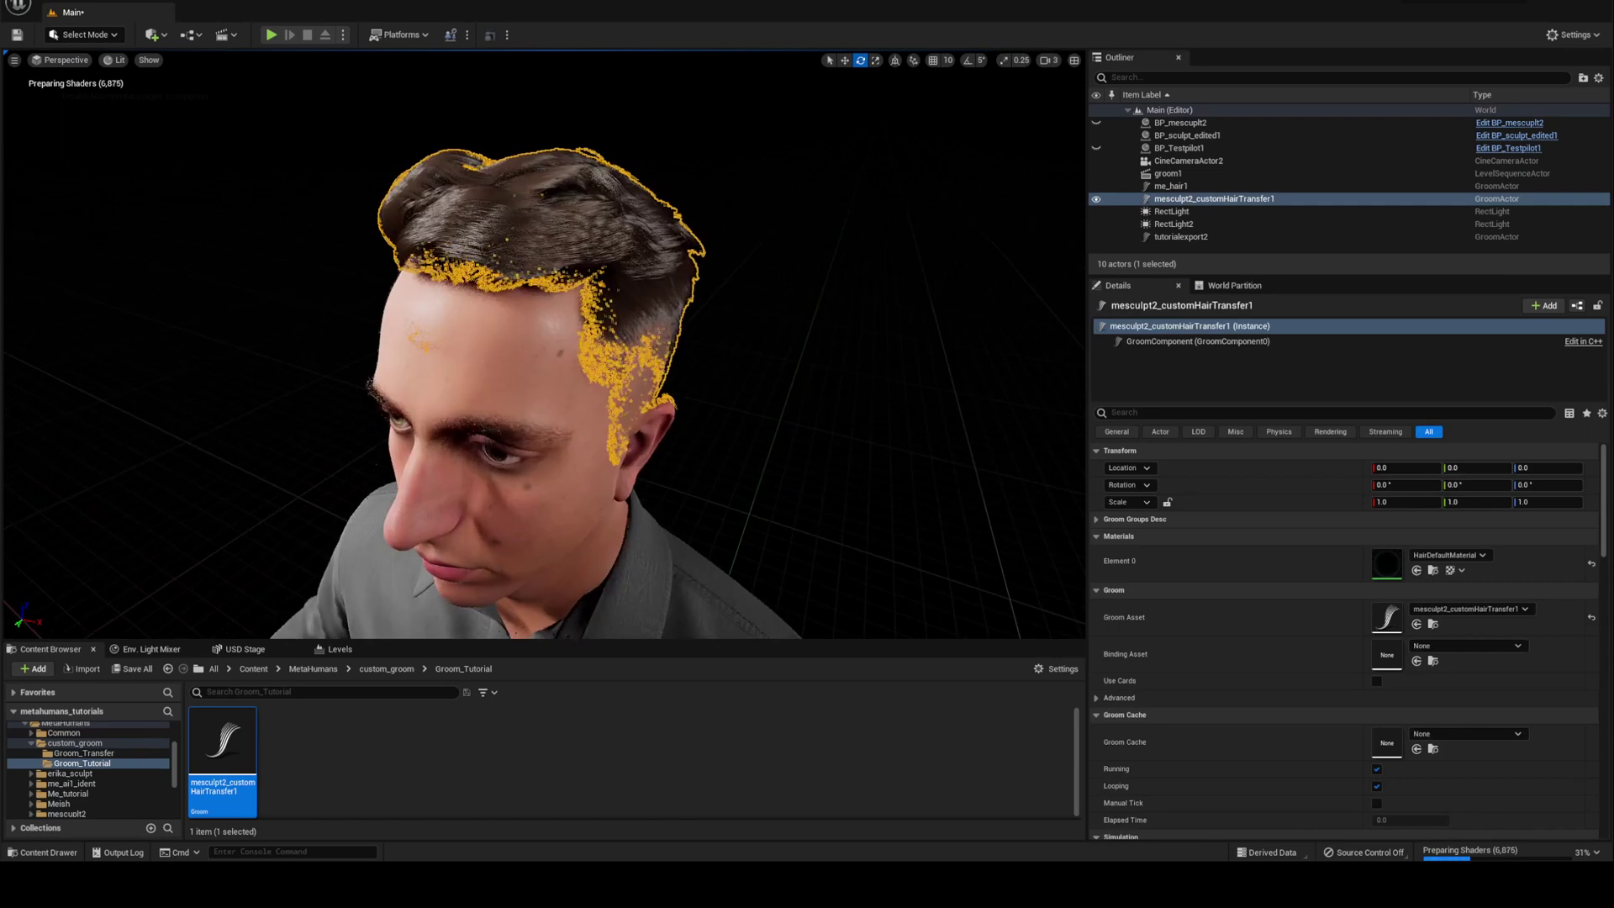
alt+drag(656, 339, 891, 340)
click(657, 340)
click(764, 311)
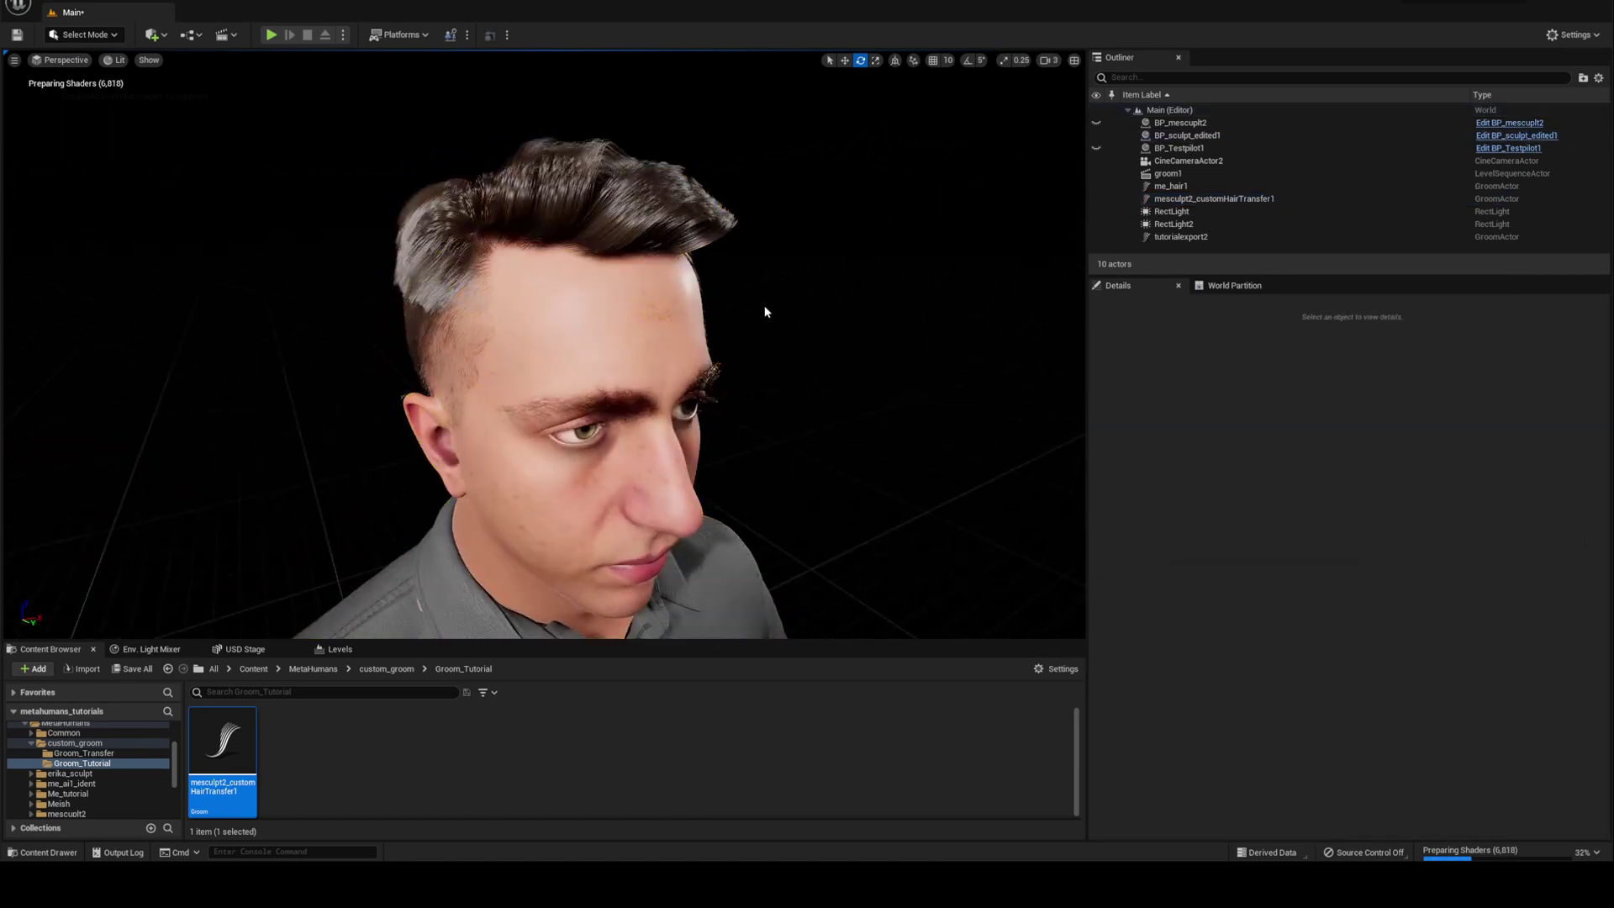
alt+drag(509, 334, 380, 348)
mouse_move(183, 336)
alt+mouse_down()
mouse_move(135, 337)
mouse_move(183, 335)
alt+mouse_up()
alt+right_drag(774, 318, 639, 318)
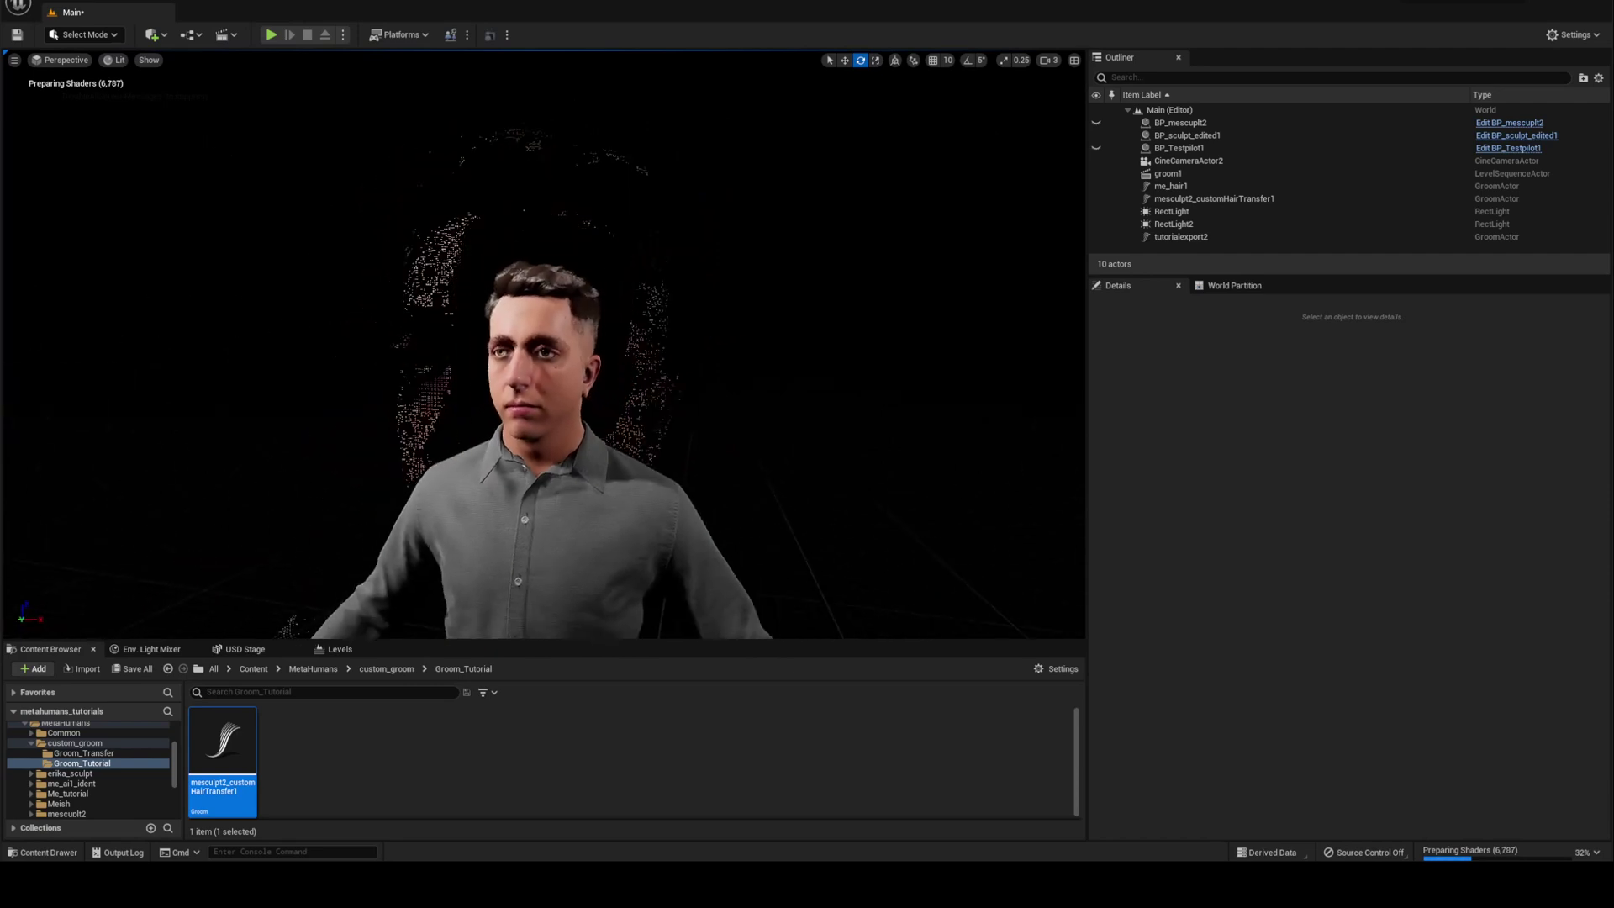
alt+drag(774, 318, 689, 319)
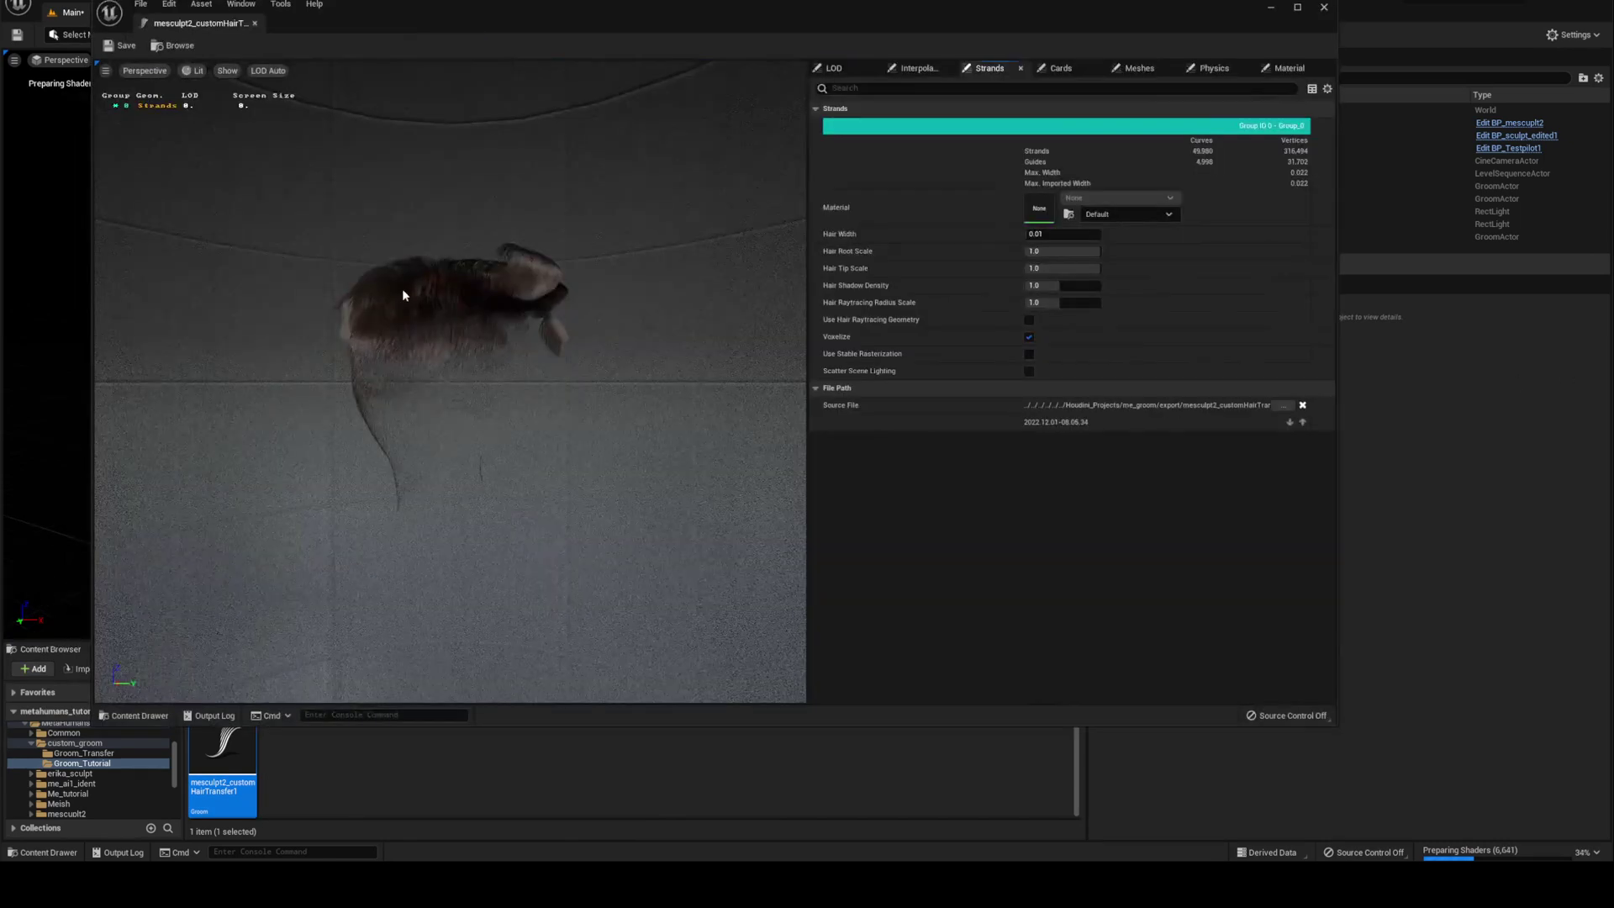
- Examine the strands of the mesculpt2_customHairTransfer1 asset from all sides in the groom editor, then return to the level
alt+right_drag(401, 290, 513, 289)
alt+drag(513, 289, 673, 148)
alt+drag(586, 175, 563, 180)
alt+drag(589, 351, 528, 351)
alt+drag(424, 321, 378, 318)
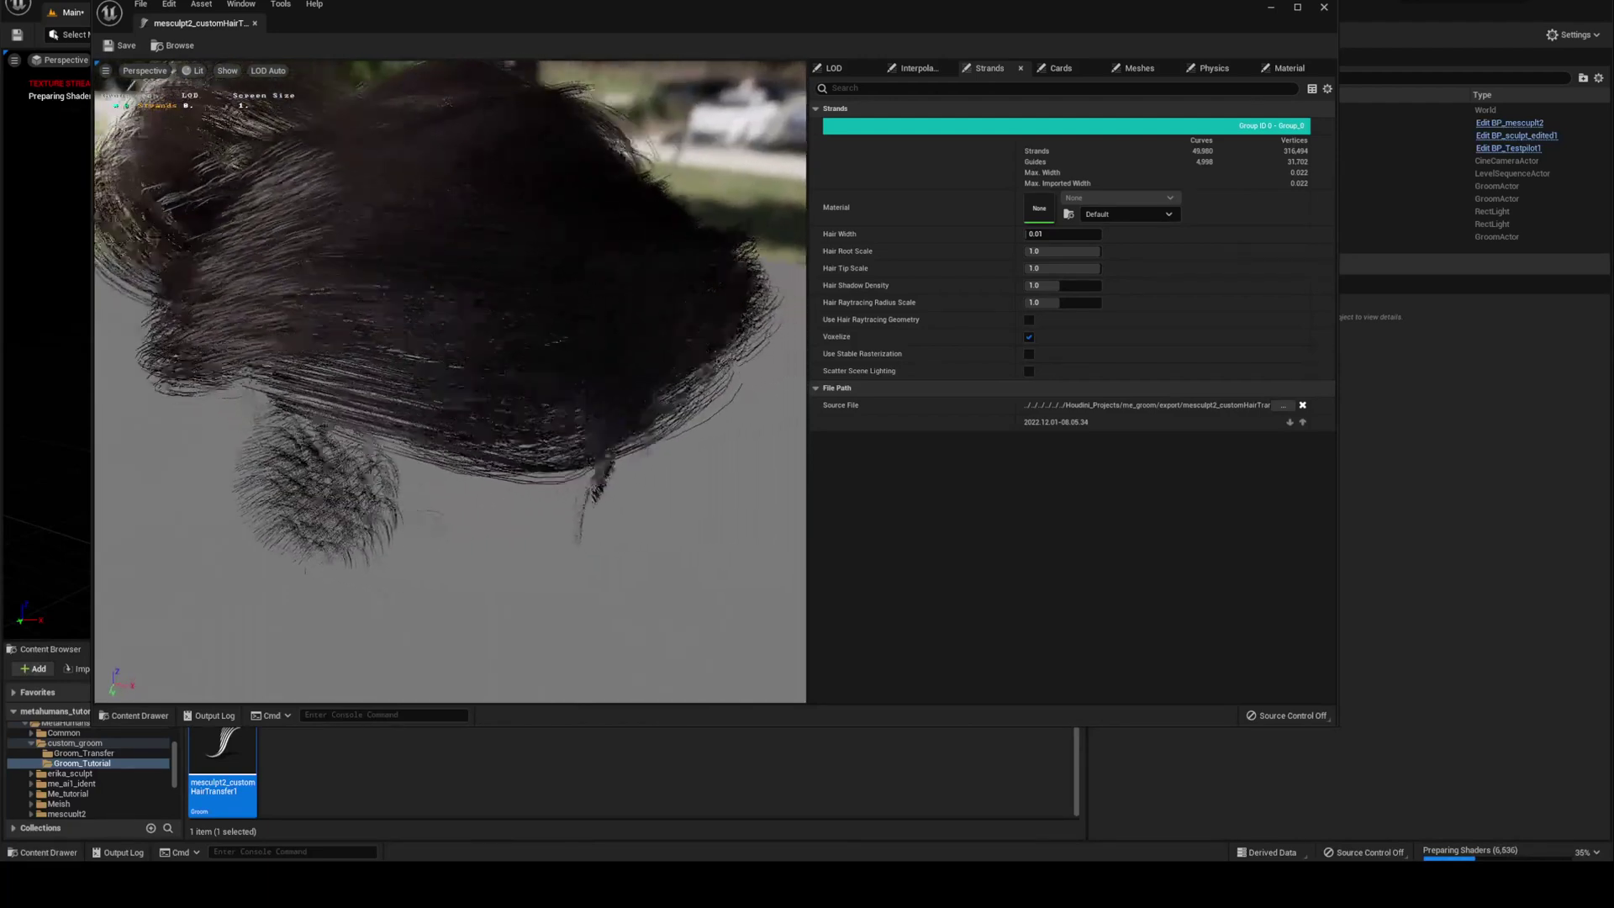
alt+right_drag(379, 318, 295, 277)
mouse_move(424, 321)
alt+mouse_down()
mouse_move(378, 278)
mouse_move(420, 336)
alt+mouse_up()
alt+right_drag(420, 336, 470, 362)
alt+drag(471, 362, 453, 353)
alt+drag(319, 272, 377, 391)
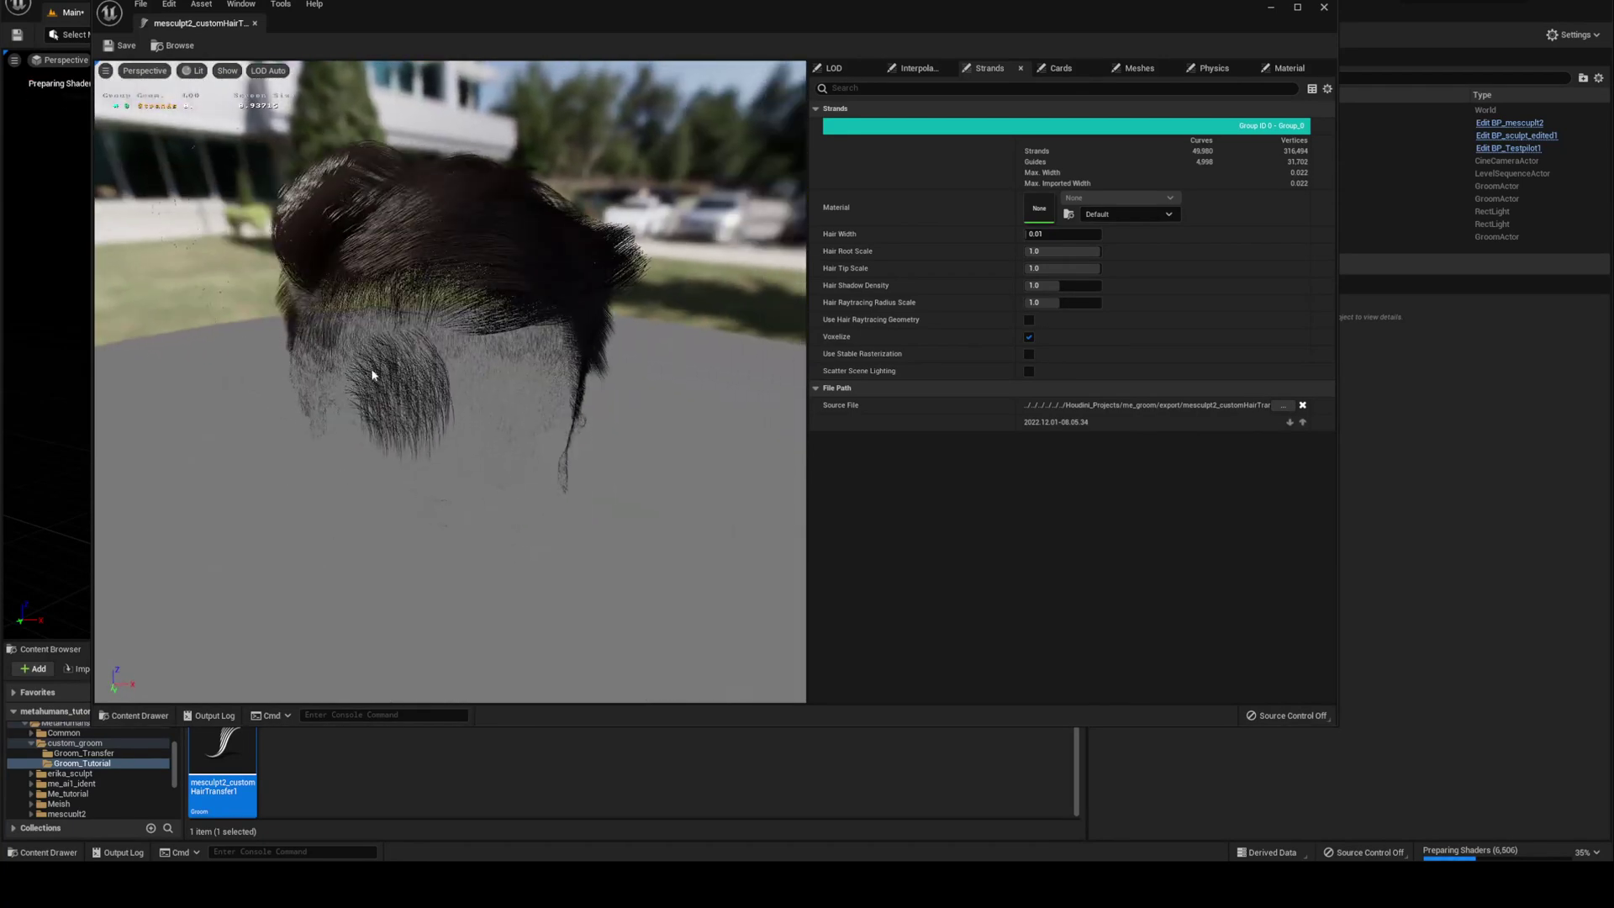
drag(374, 399, 562, 393)
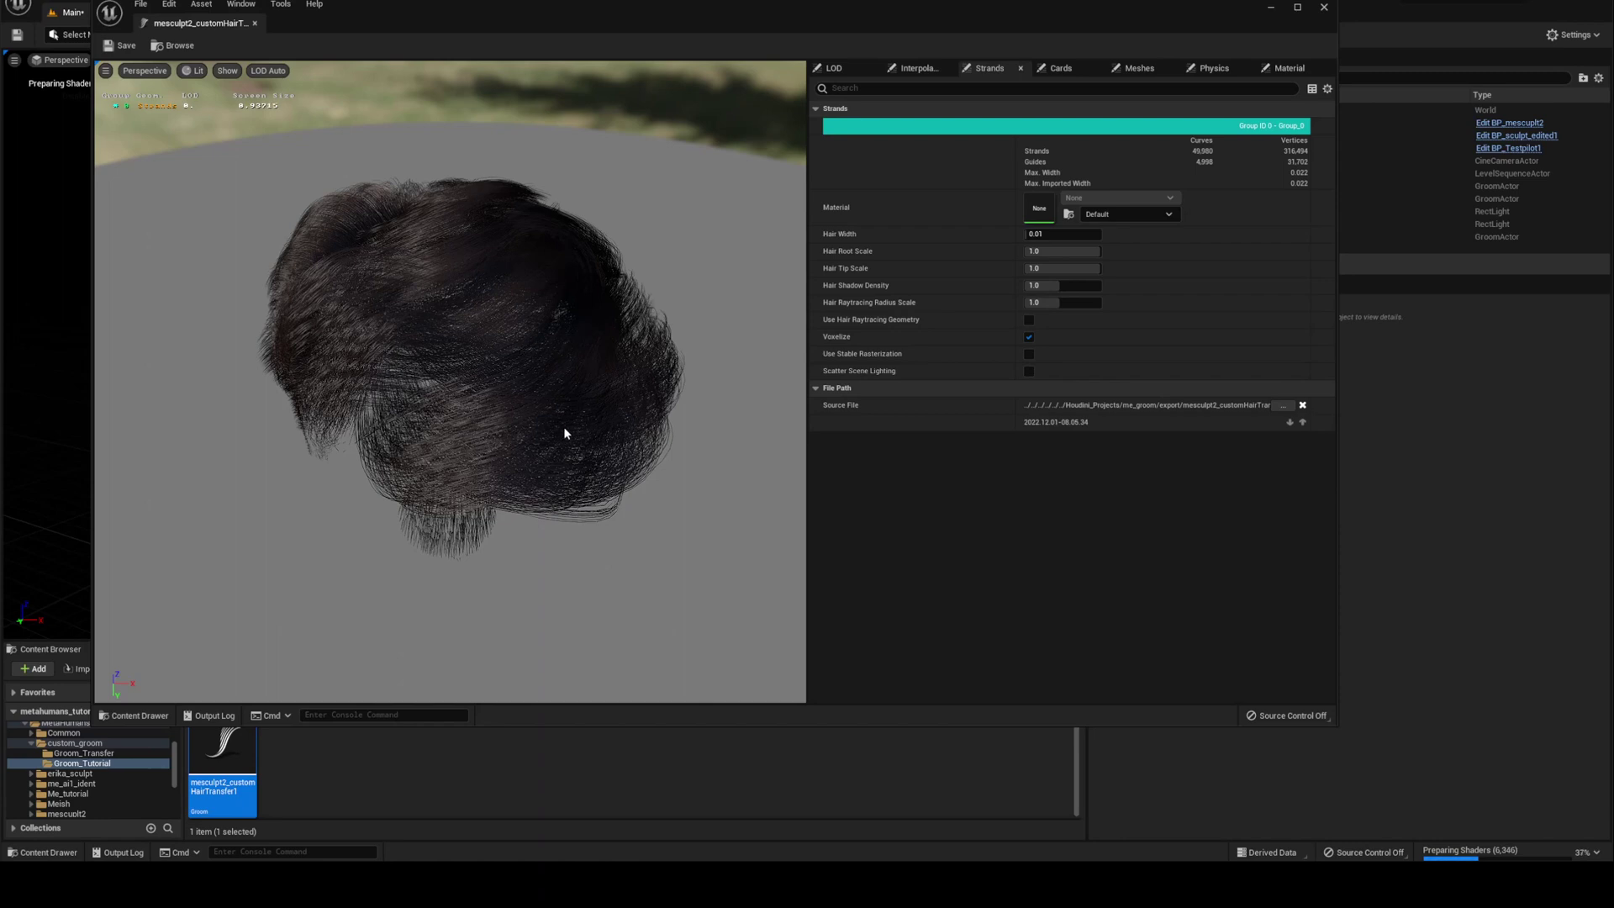
click(1273, 9)
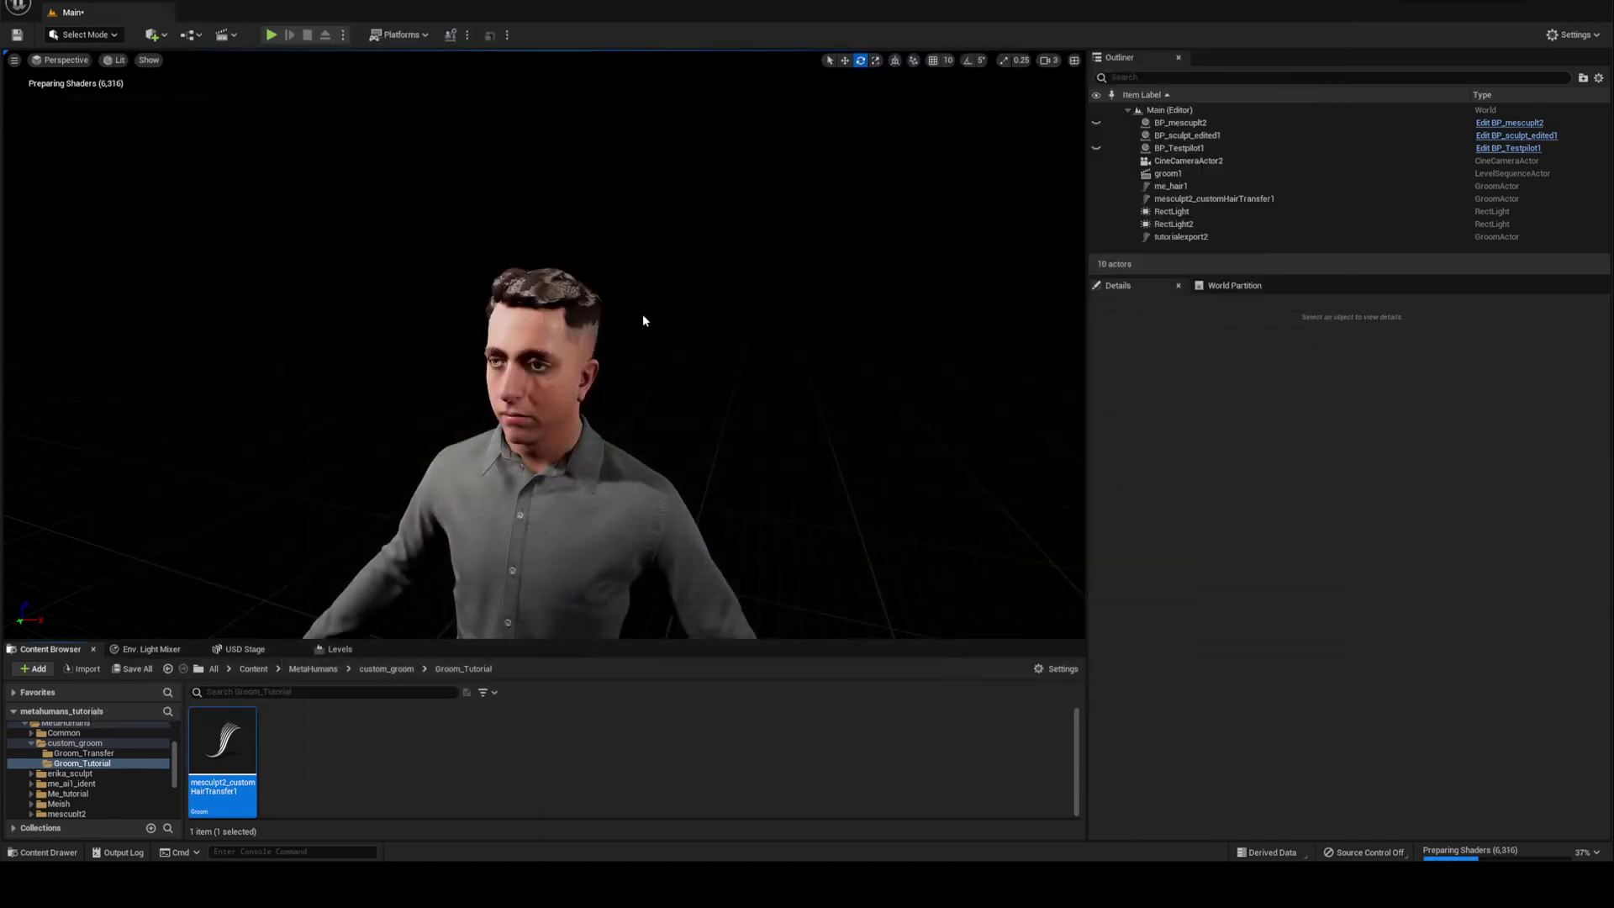
- Test moving BP_sculpt_edited1 sideways to see whether the hair follows, then undo the move
alt+drag(543, 344, 538, 445)
scroll(538, 345, up, 4)
alt+drag(616, 276, 593, 219)
scroll(739, 328, down, 4)
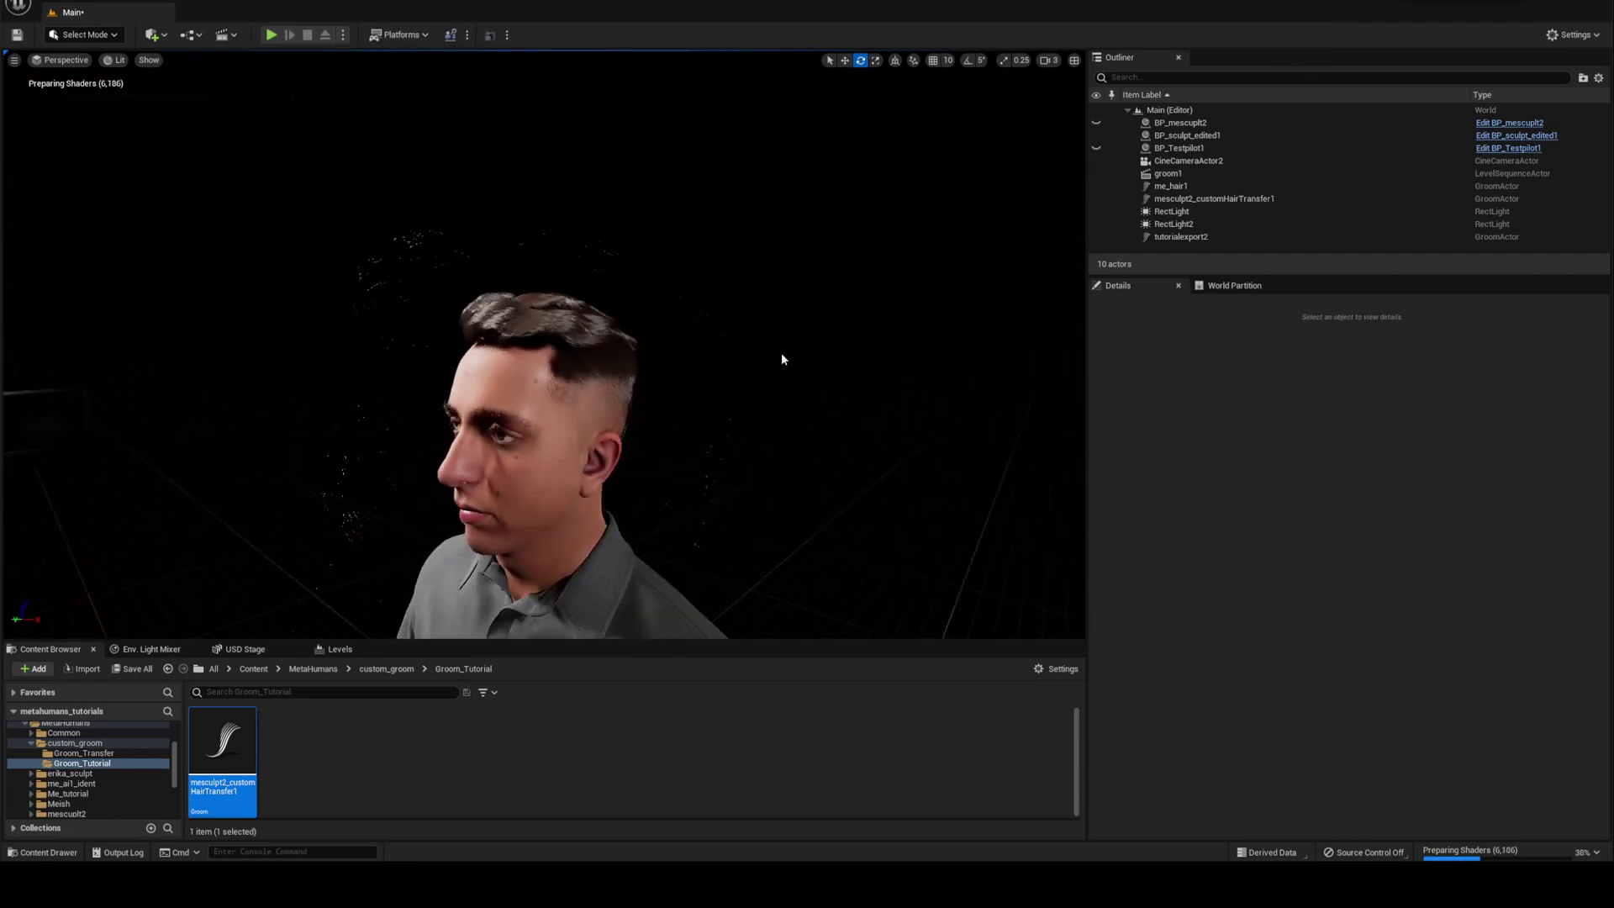
right_drag(712, 396, 757, 424)
click(687, 595)
key(w)
drag(591, 593, 656, 604)
right_drag(655, 603, 647, 538)
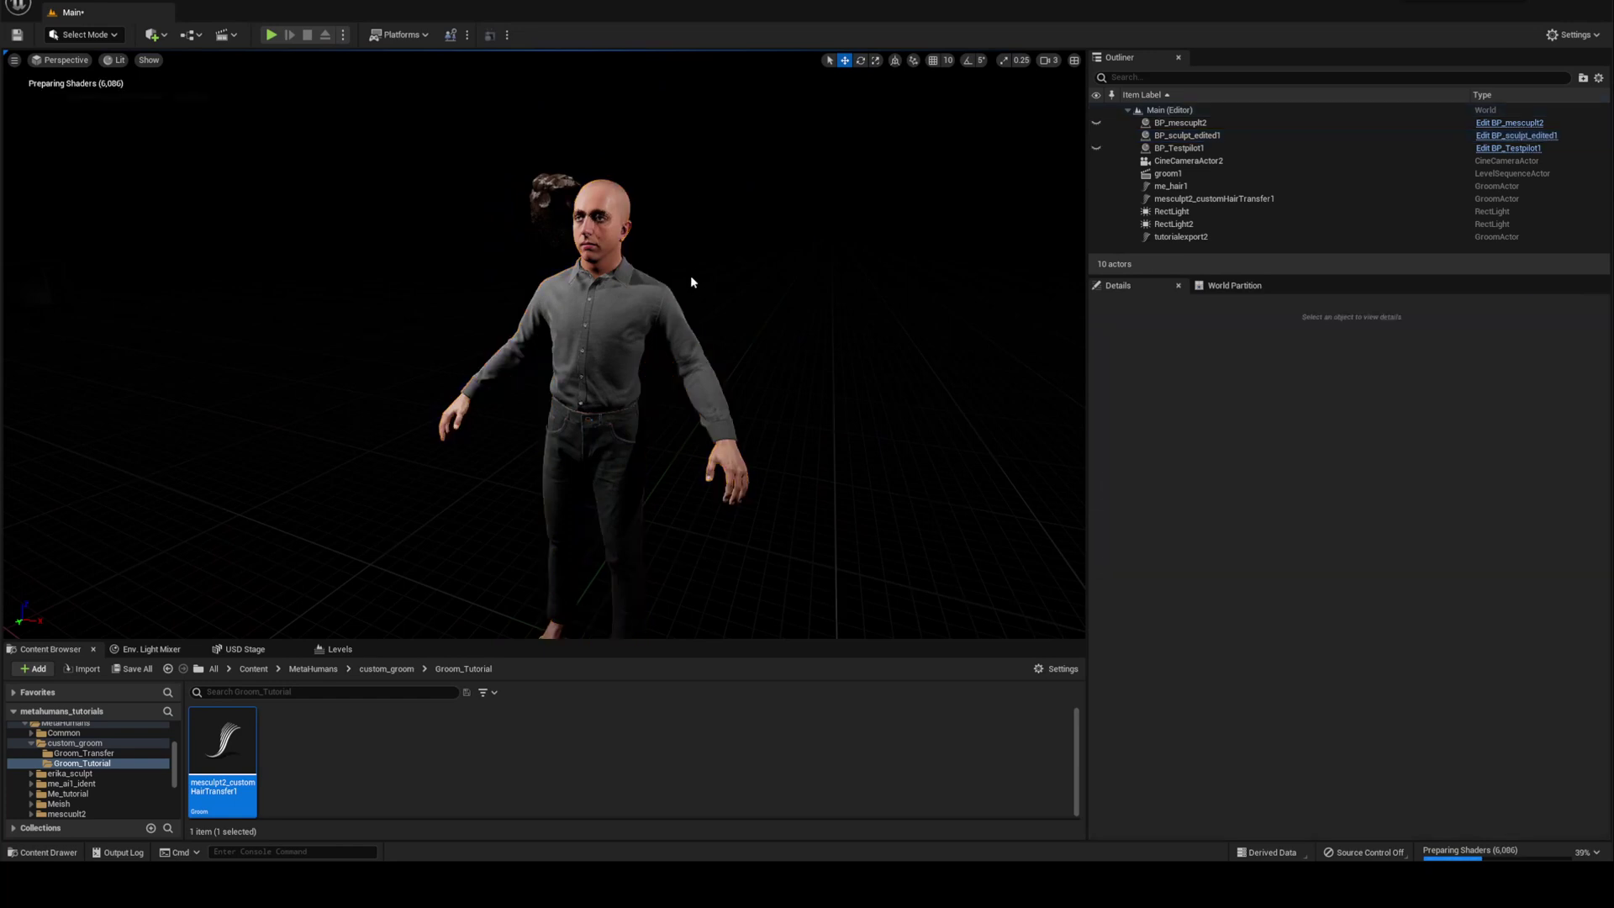
key(ctrl+z)
click(708, 353)
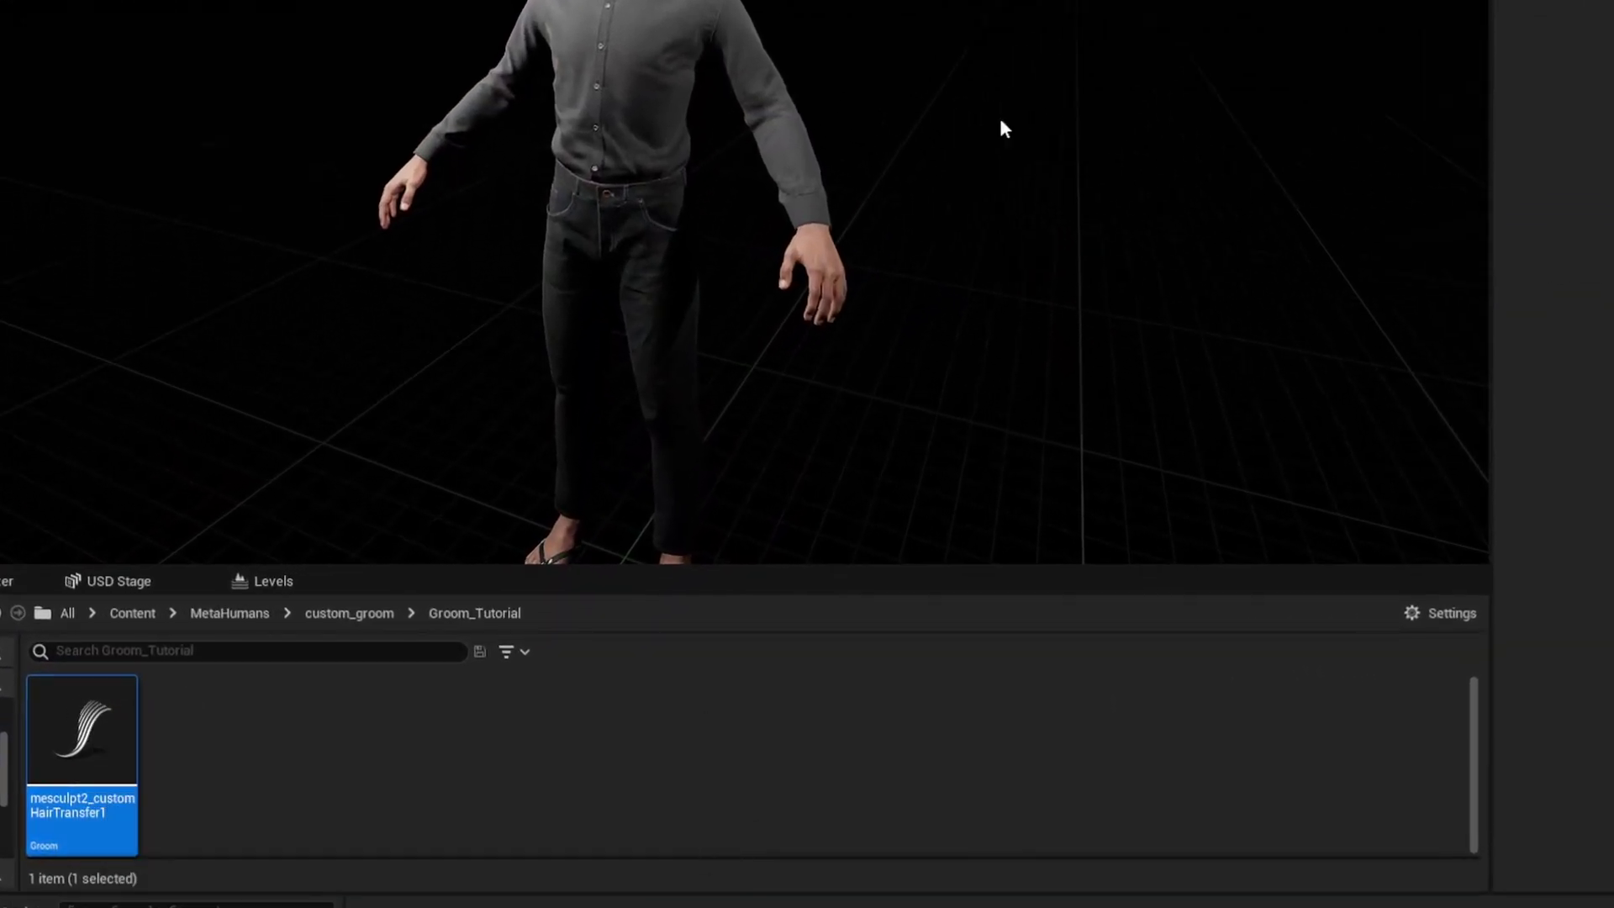
scroll(1009, 109, down, 2)
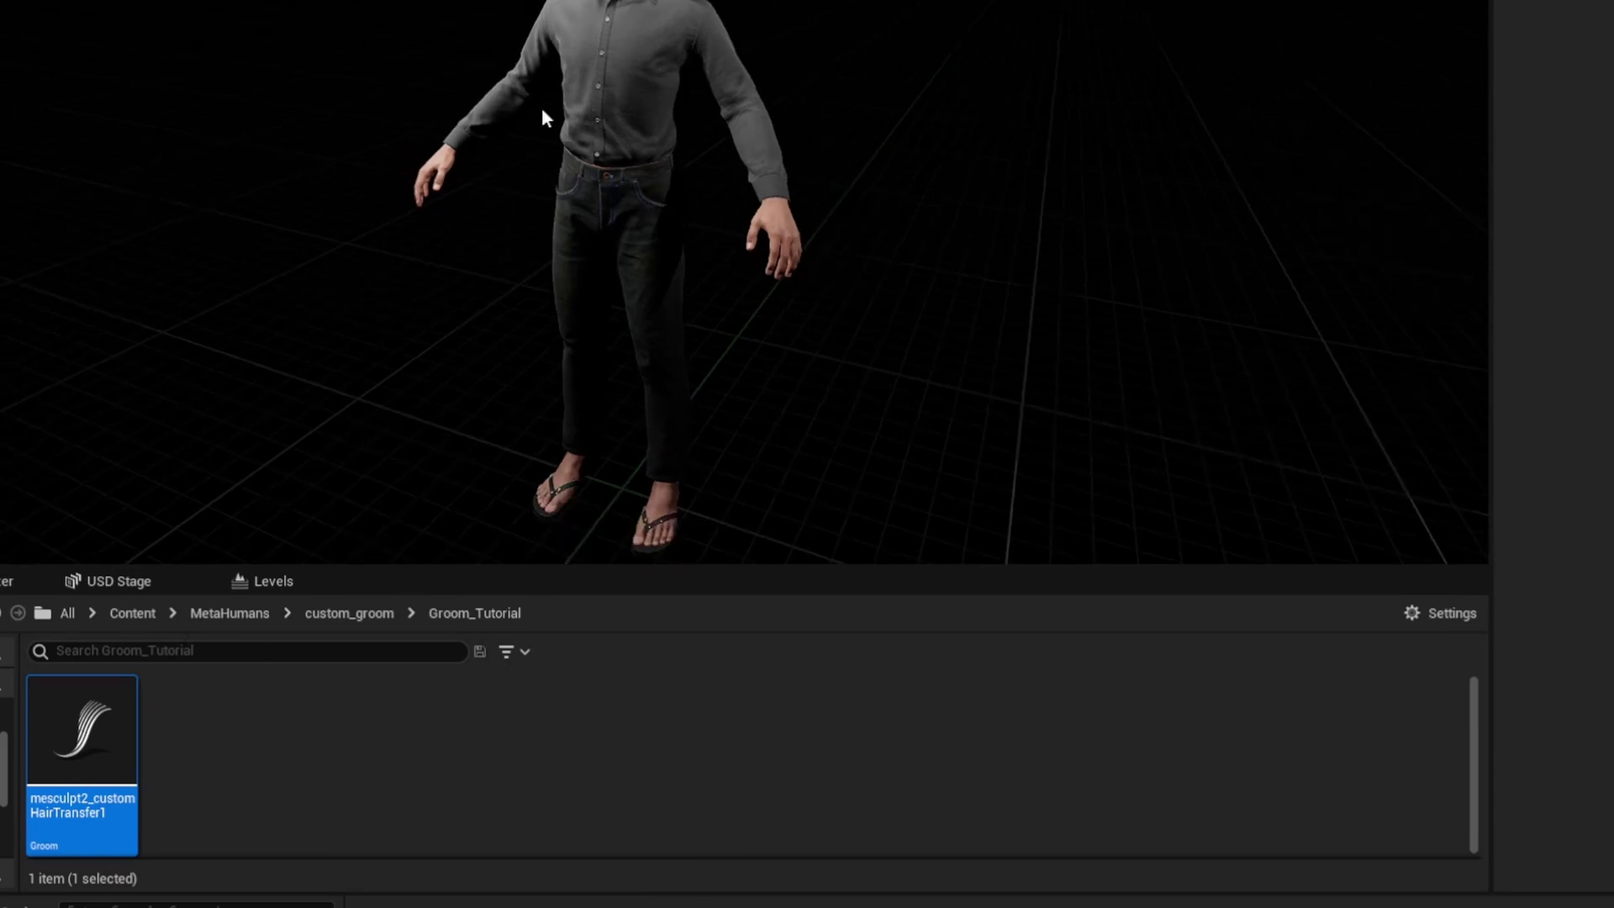
- Create a groom binding for mesculpt2_customHairTransfer1 with sculpt_edited1_FaceMesh as target skeletal mesh, then close the asset editor
right_click(89, 713)
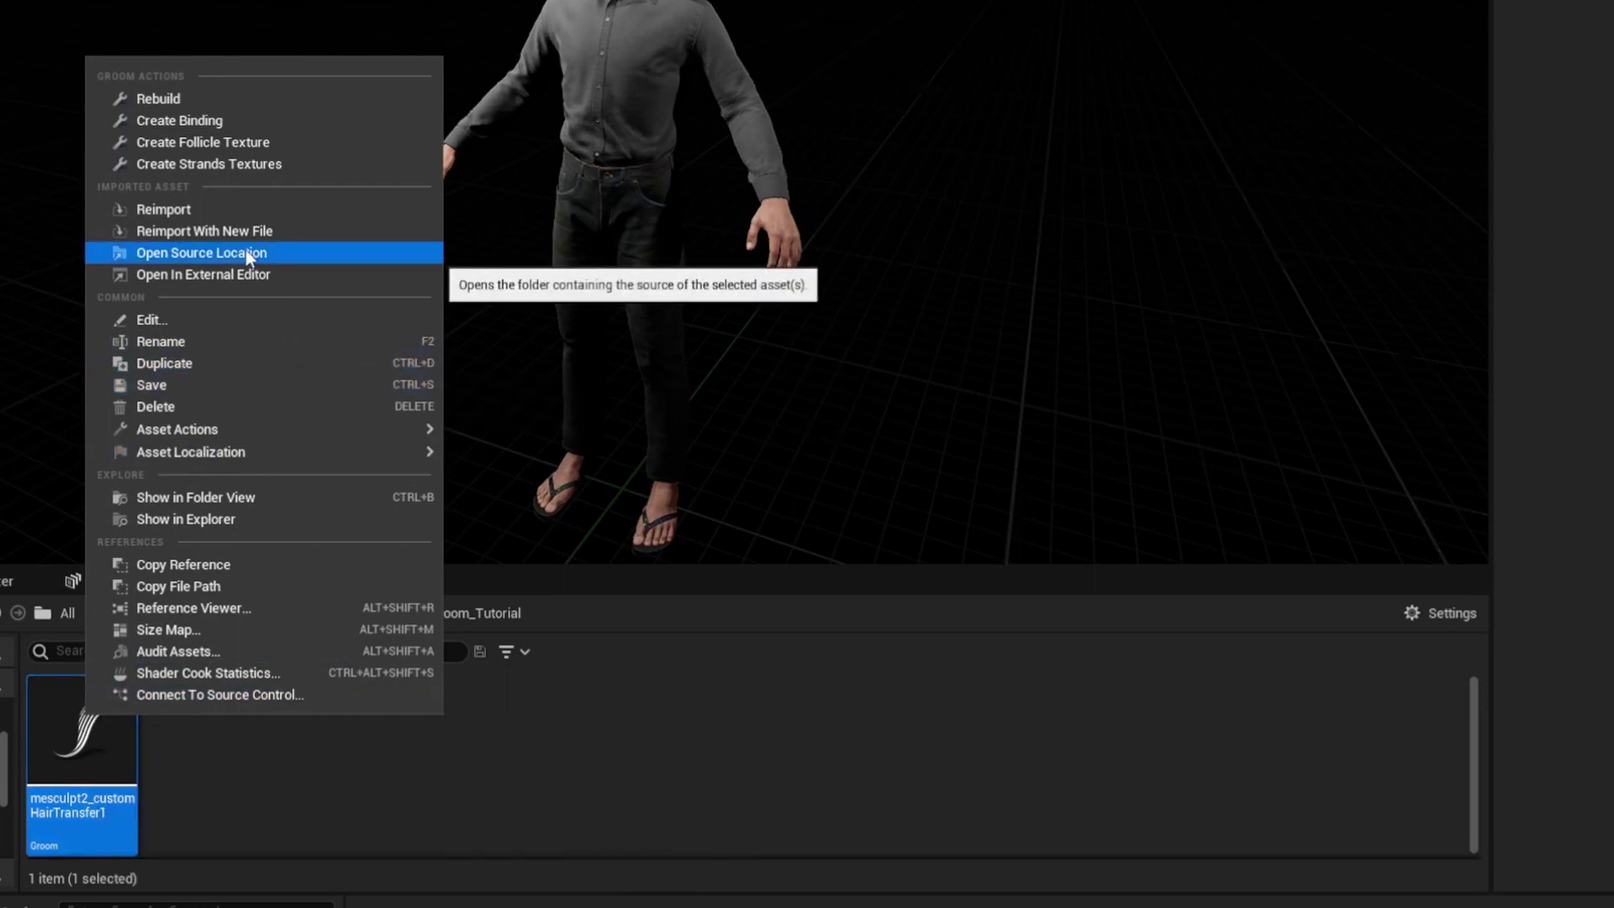
click(238, 119)
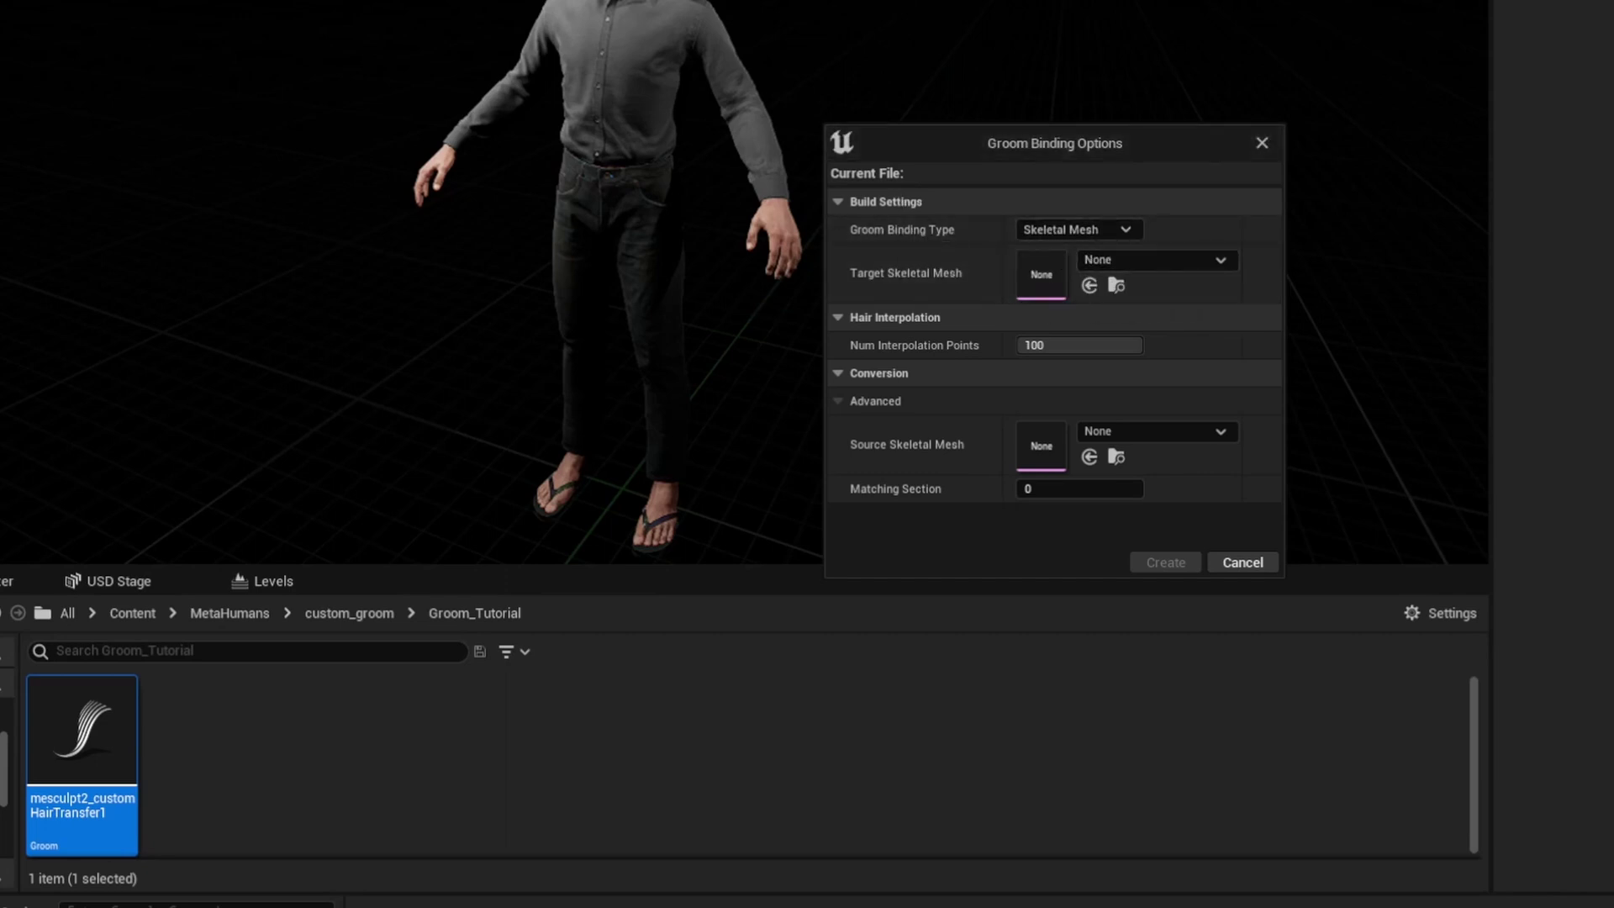
click(1184, 258)
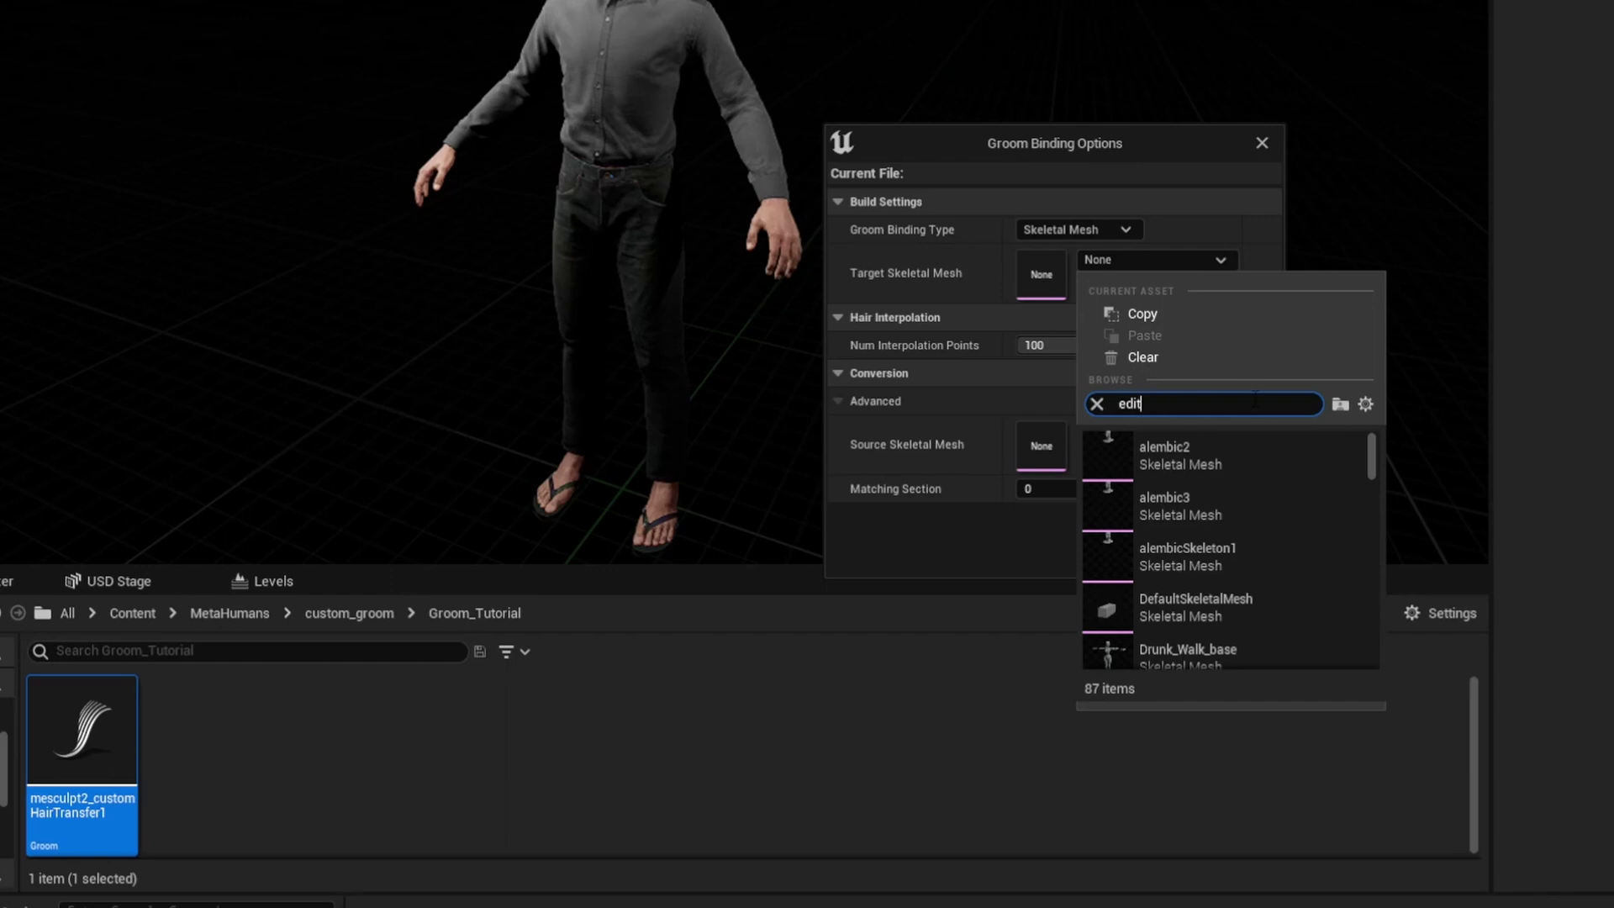
text(edited_1)
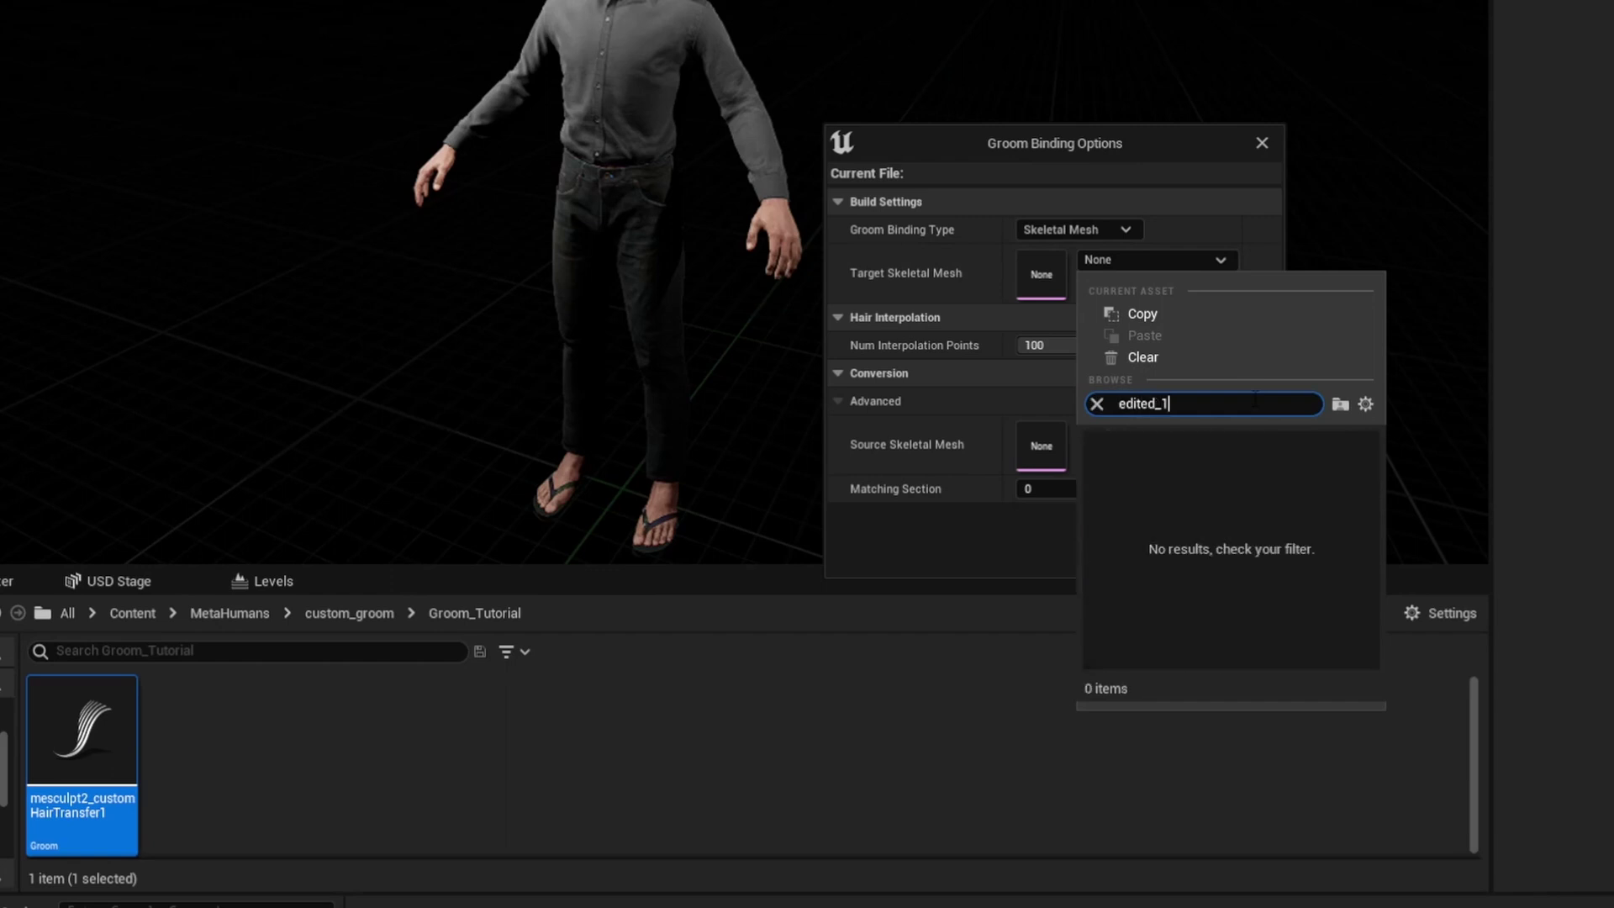
key(BackSpace)
key(BackSpace)
text(1)
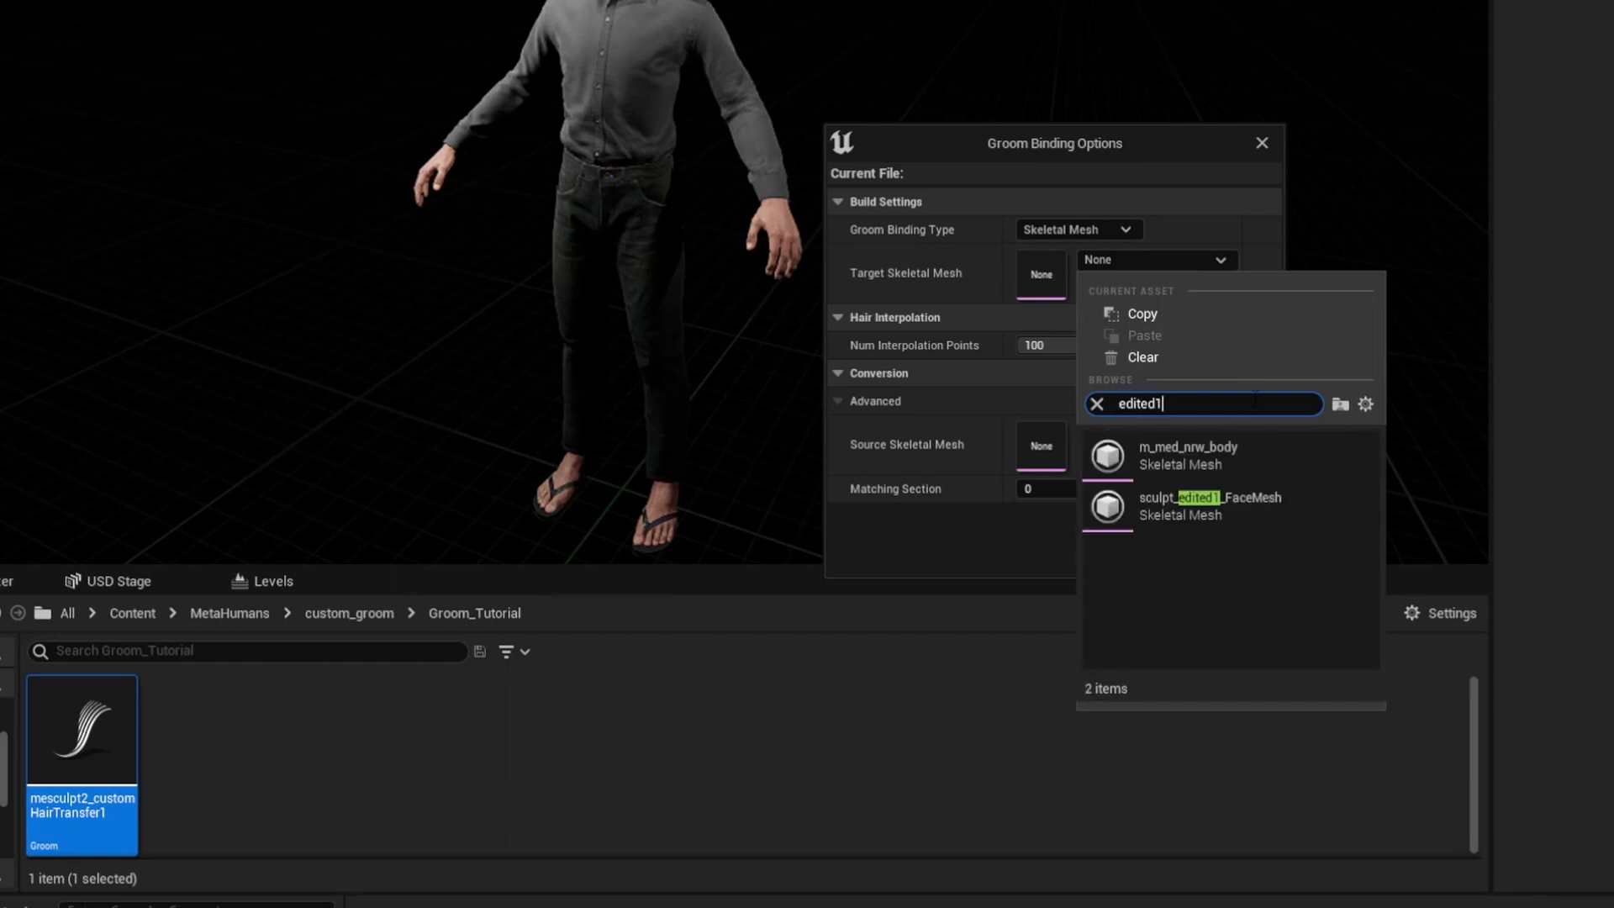
click(1267, 511)
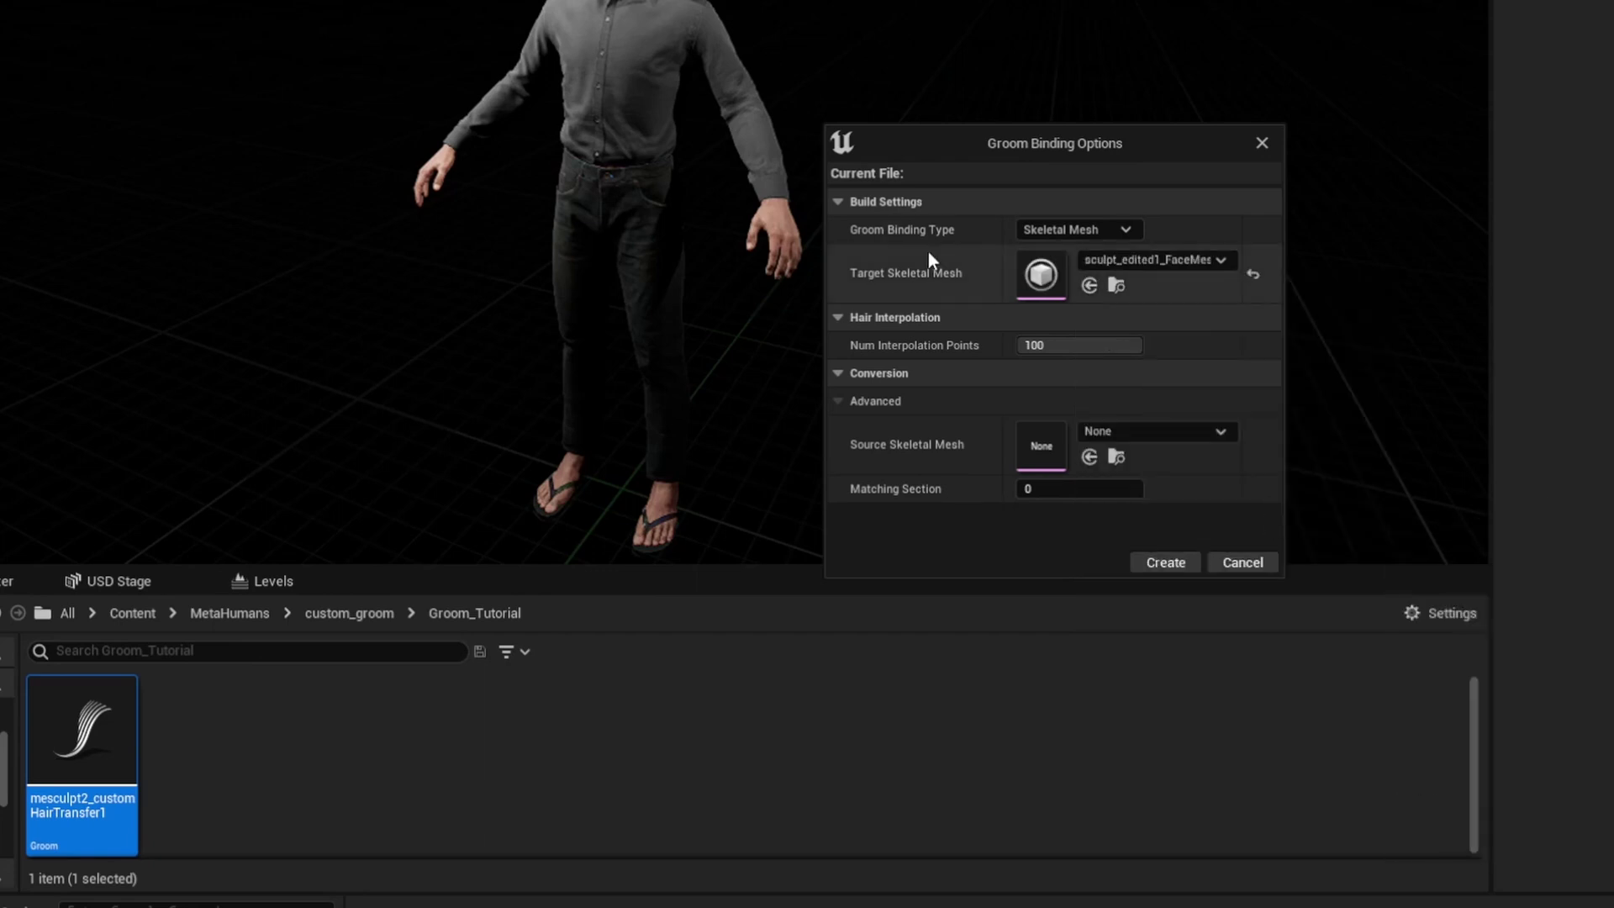
click(1160, 564)
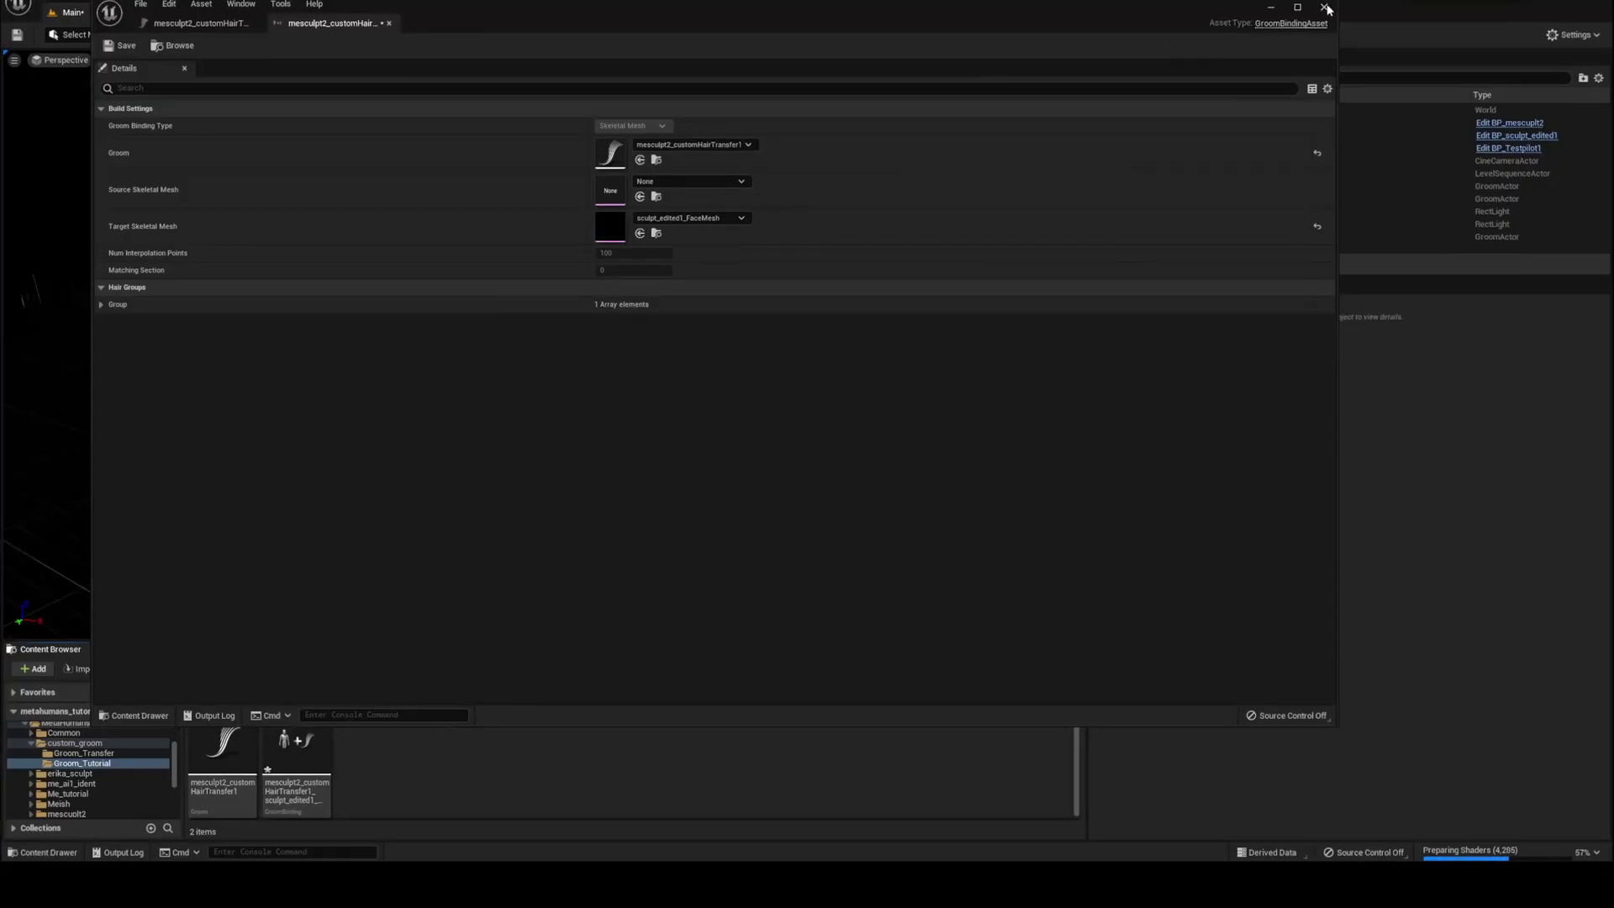
click(1324, 8)
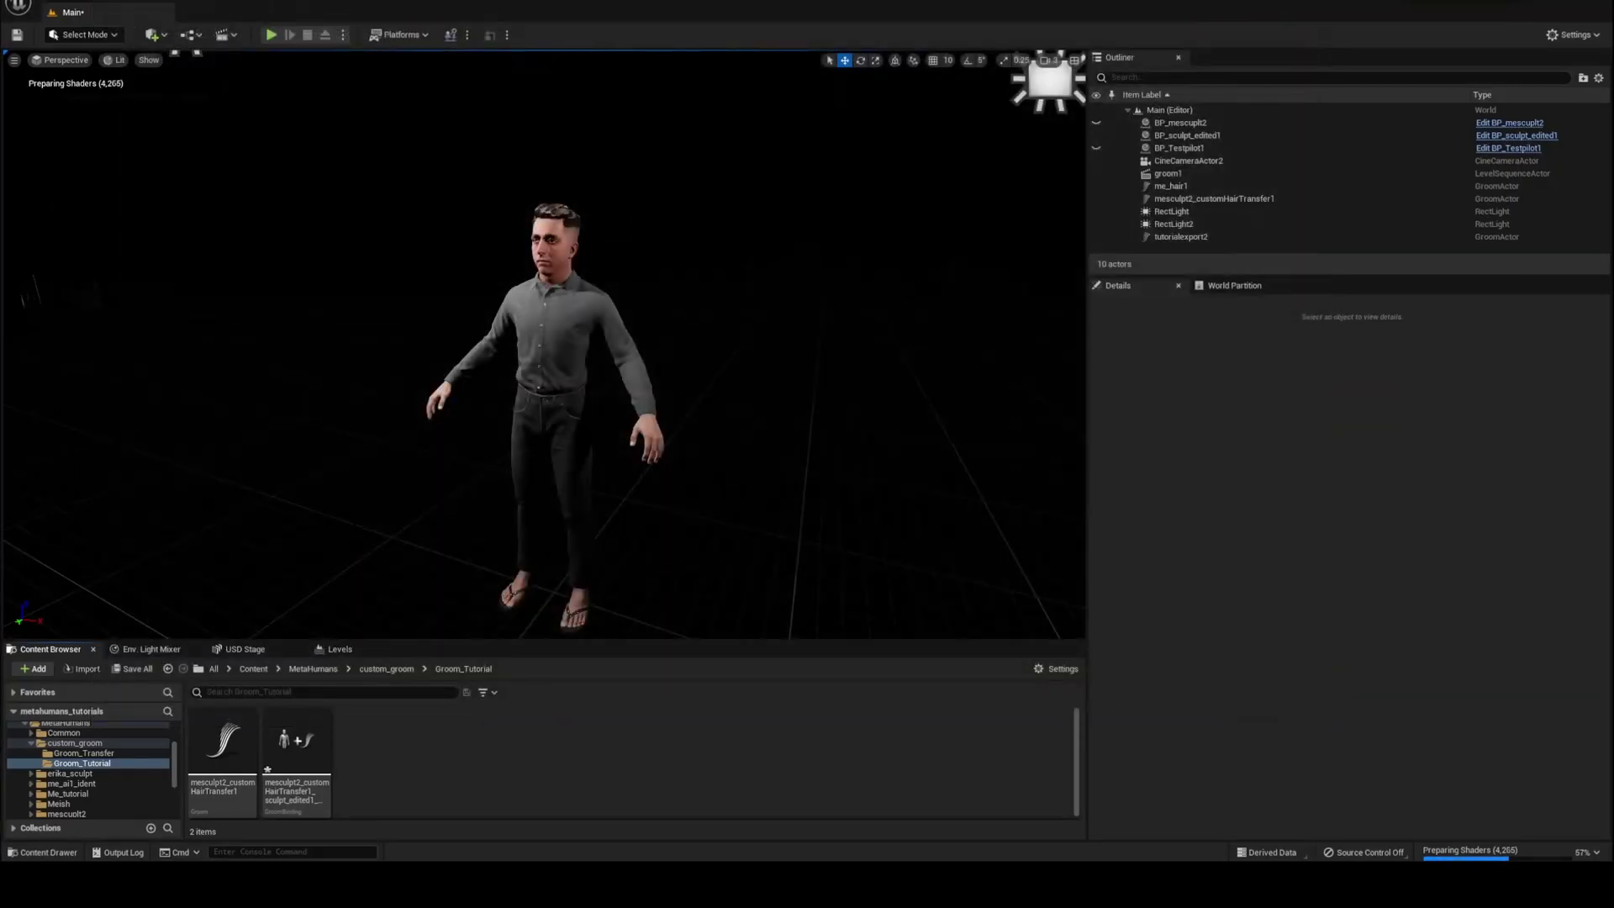
- Select the Hair component of BP_sculpt_edited1 and reset its binding asset to the default
click(559, 241)
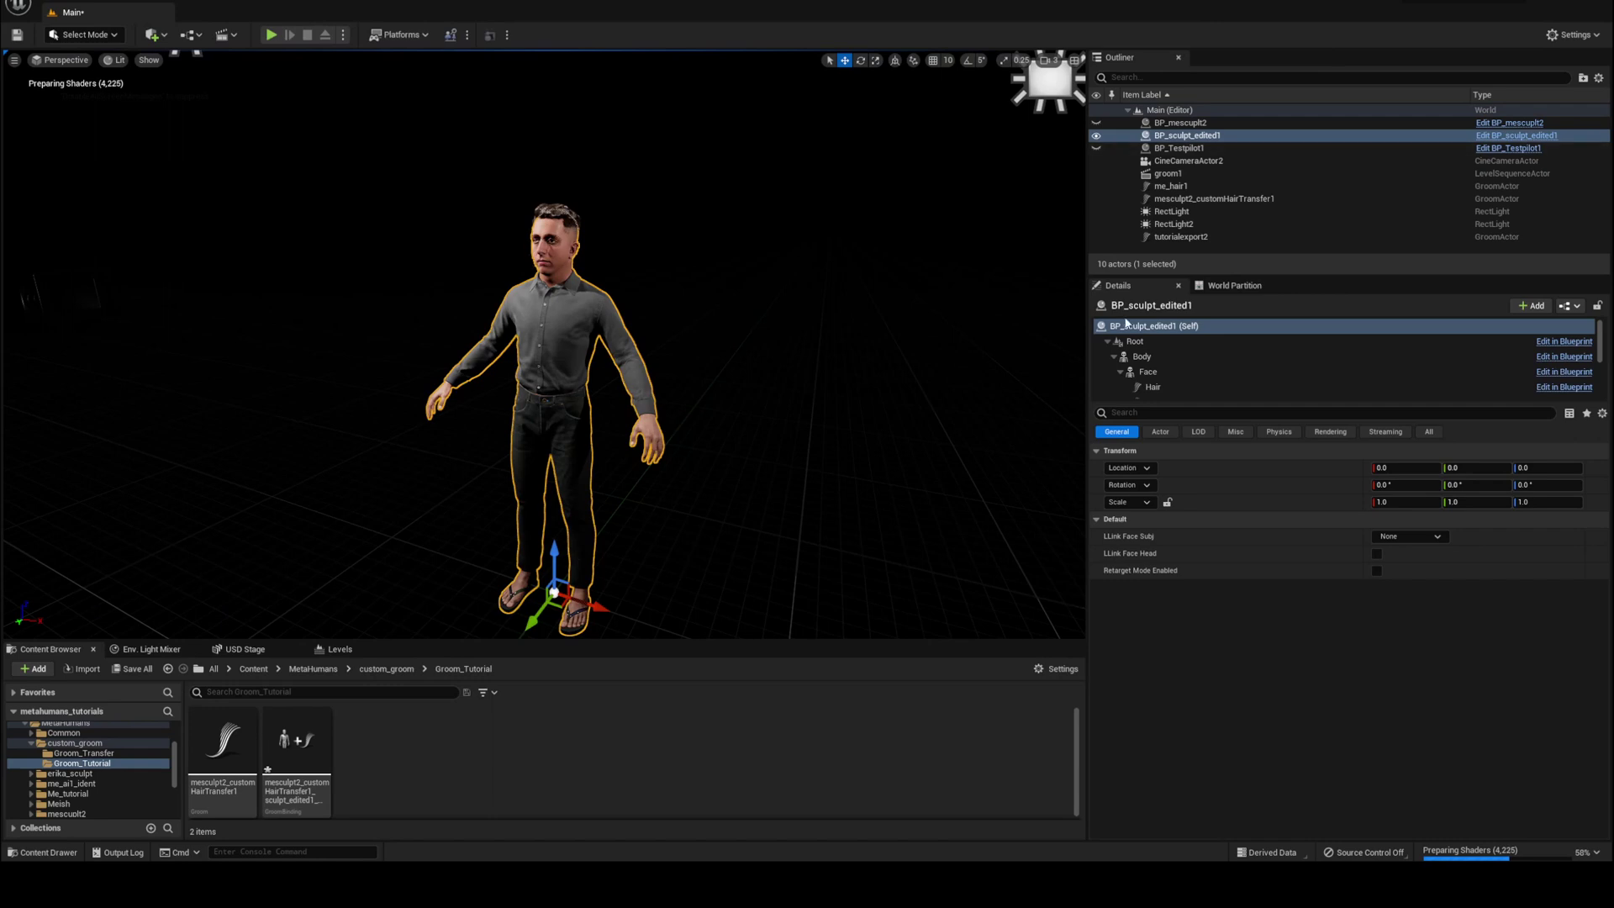
click(1143, 356)
click(1155, 372)
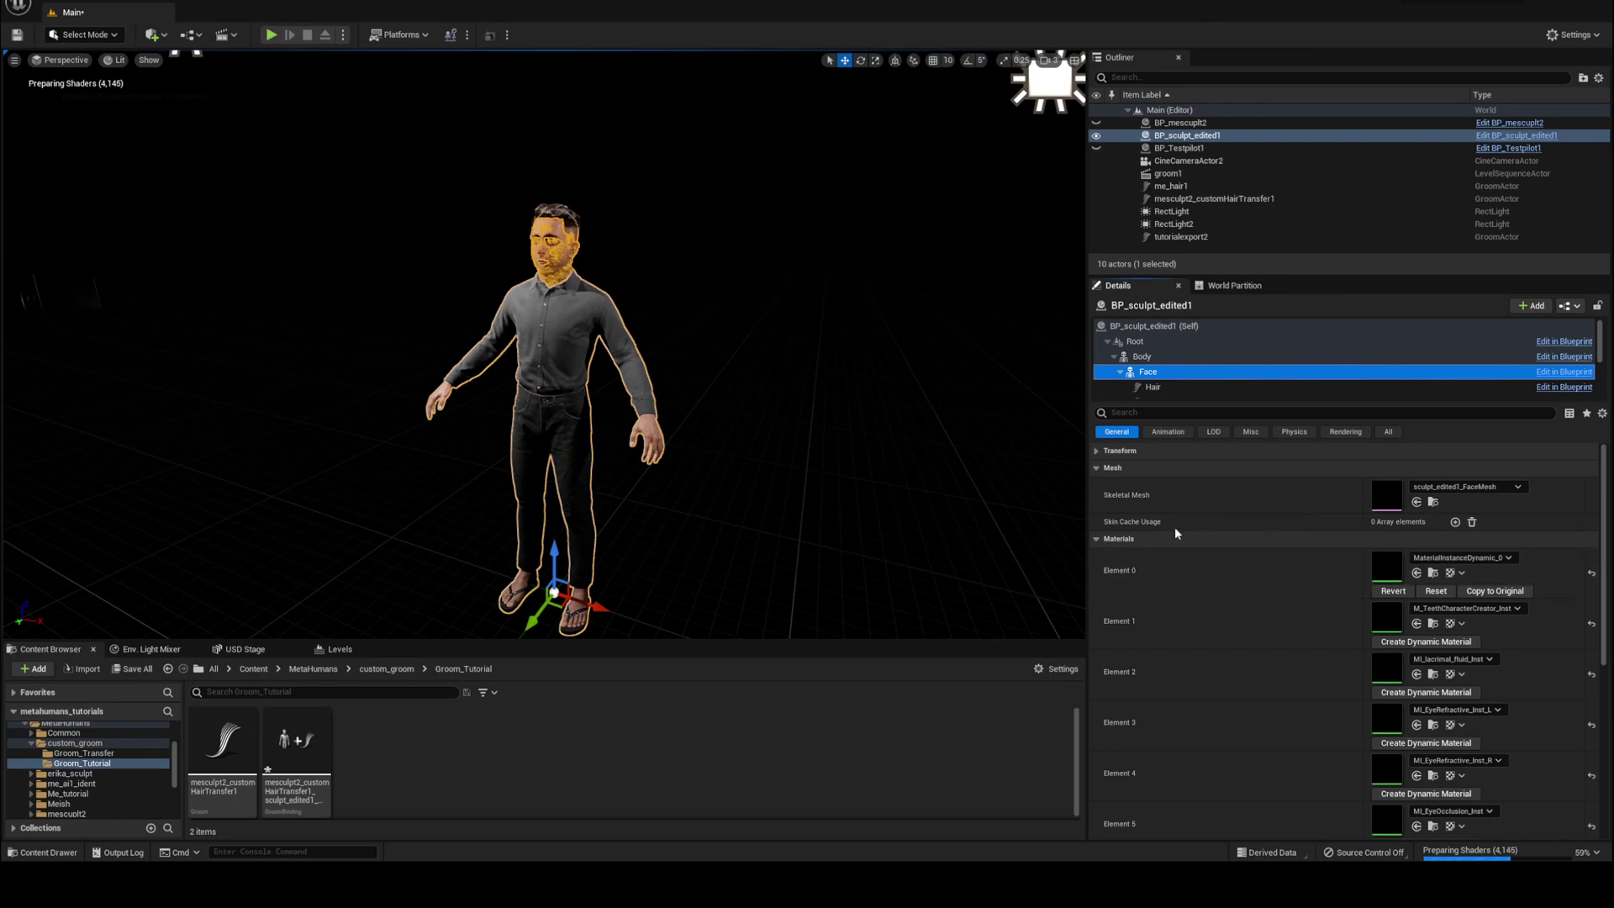
click(1114, 540)
click(1152, 387)
scroll(1310, 627, down, 1)
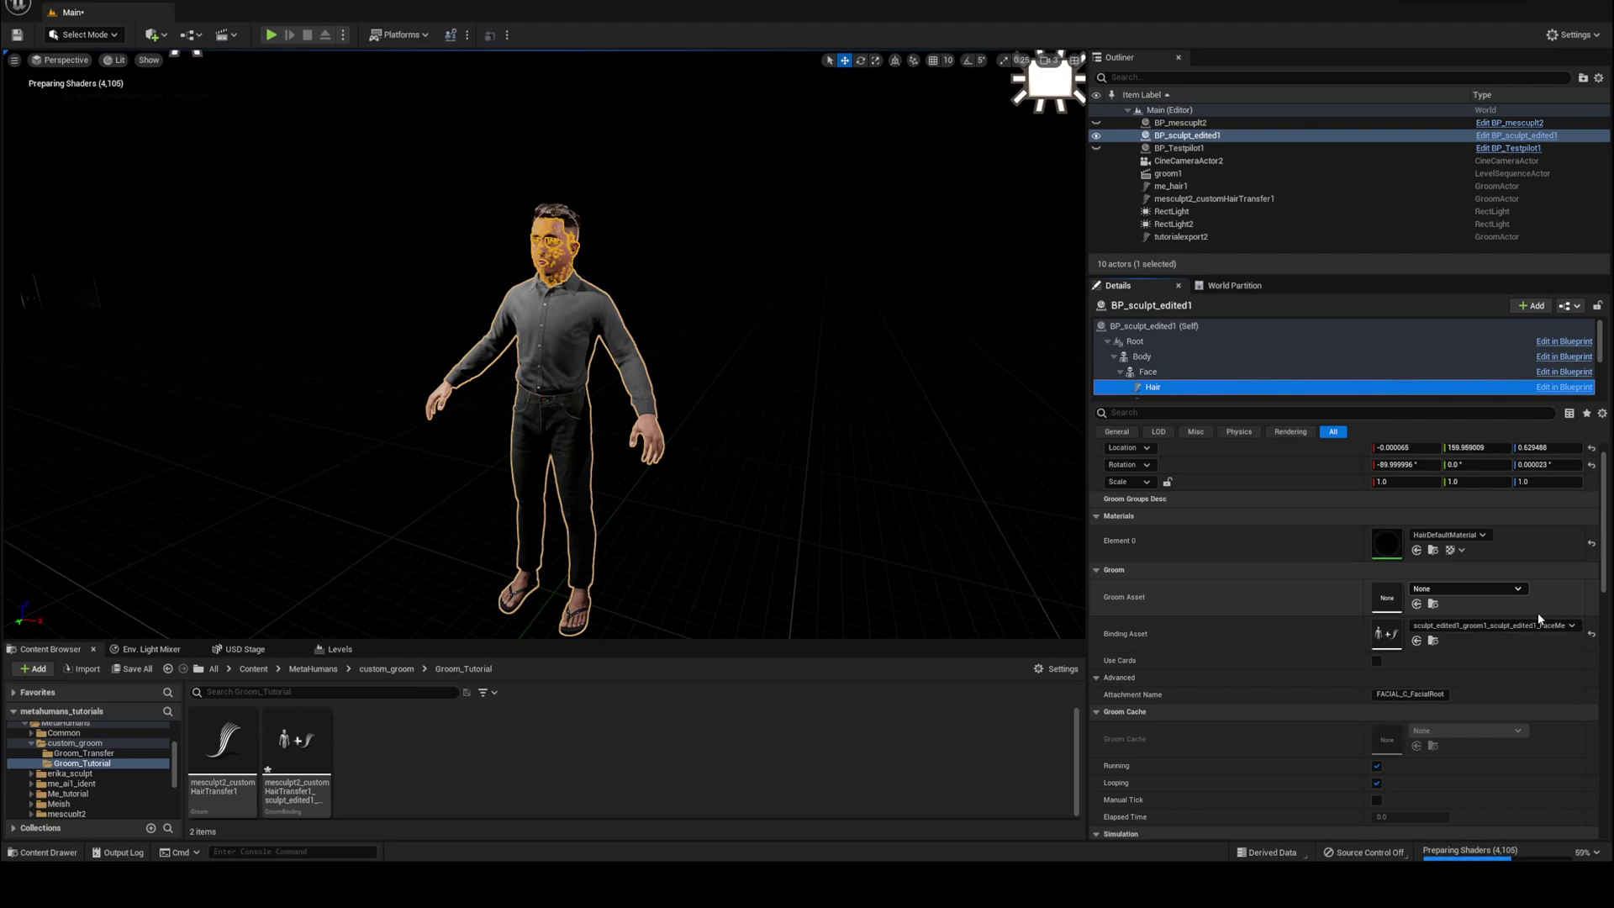
click(1590, 633)
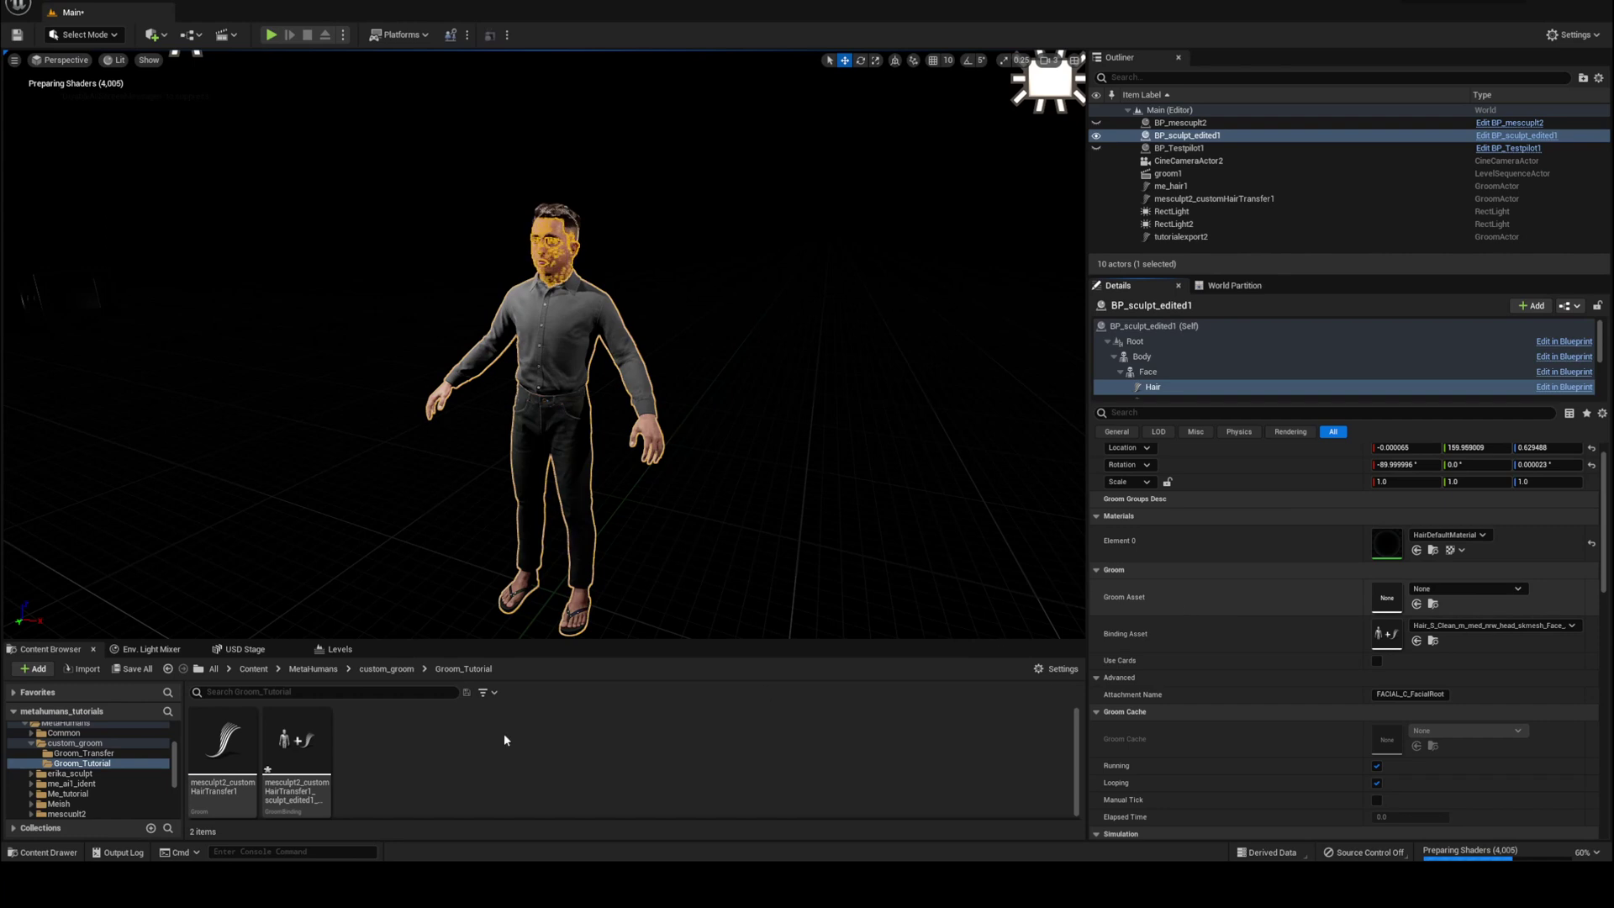
- Assign the mesculpt2_customHairTransfer1 groom and its new sculpt_edited1 binding to the Hair component, then deselect the character
drag(223, 739, 1424, 607)
scroll(1242, 685, down, 1)
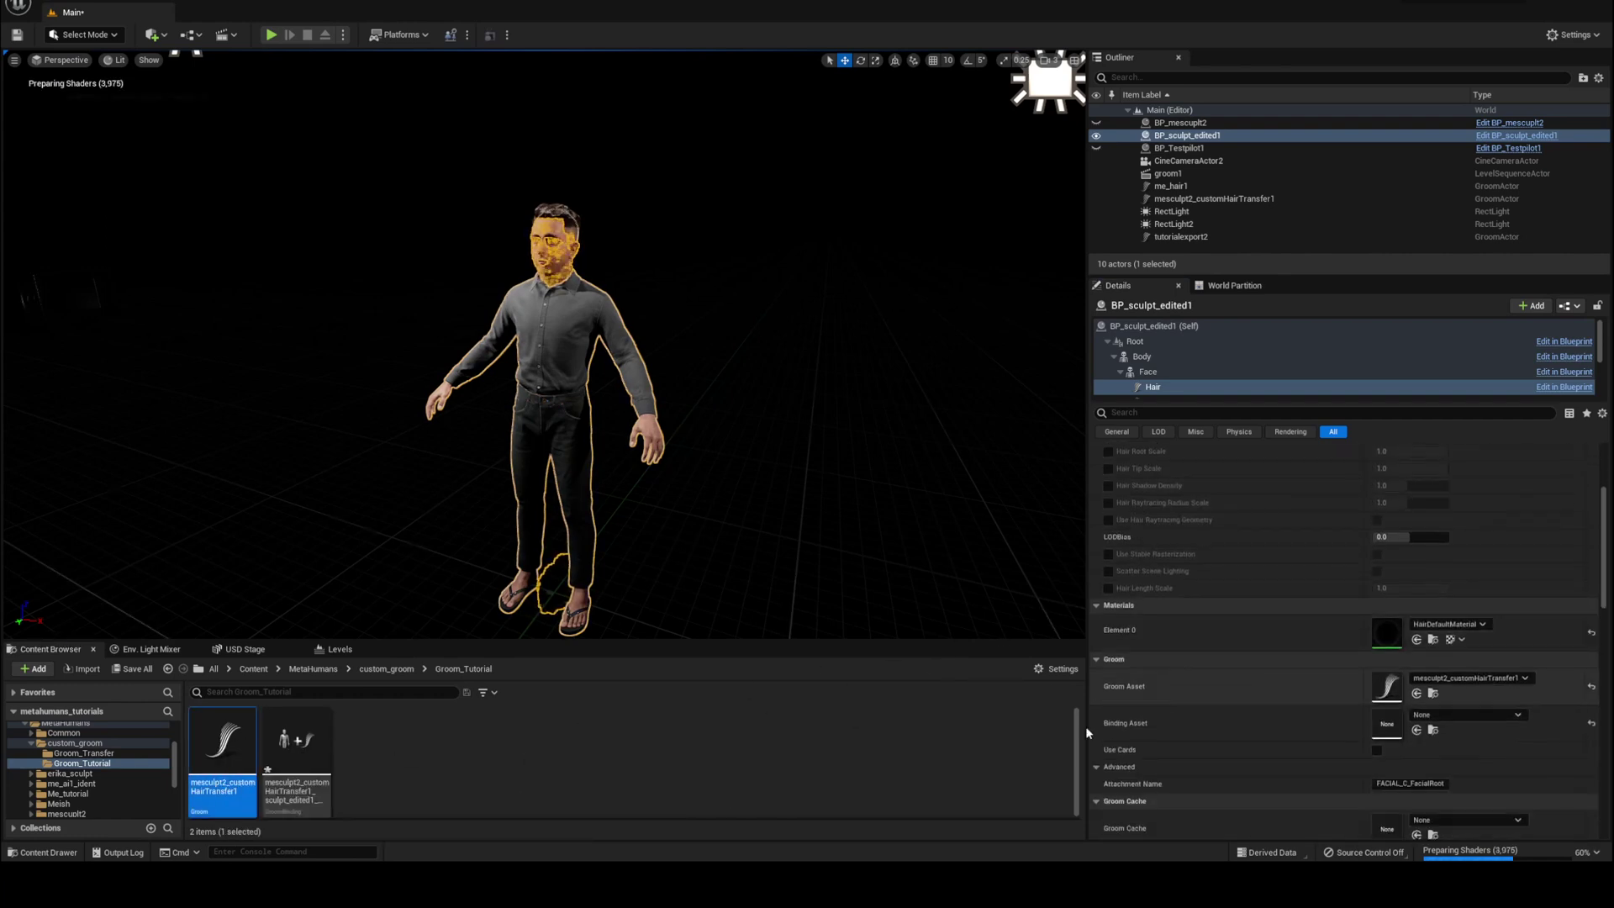
click(314, 754)
drag(315, 756, 1387, 722)
click(878, 359)
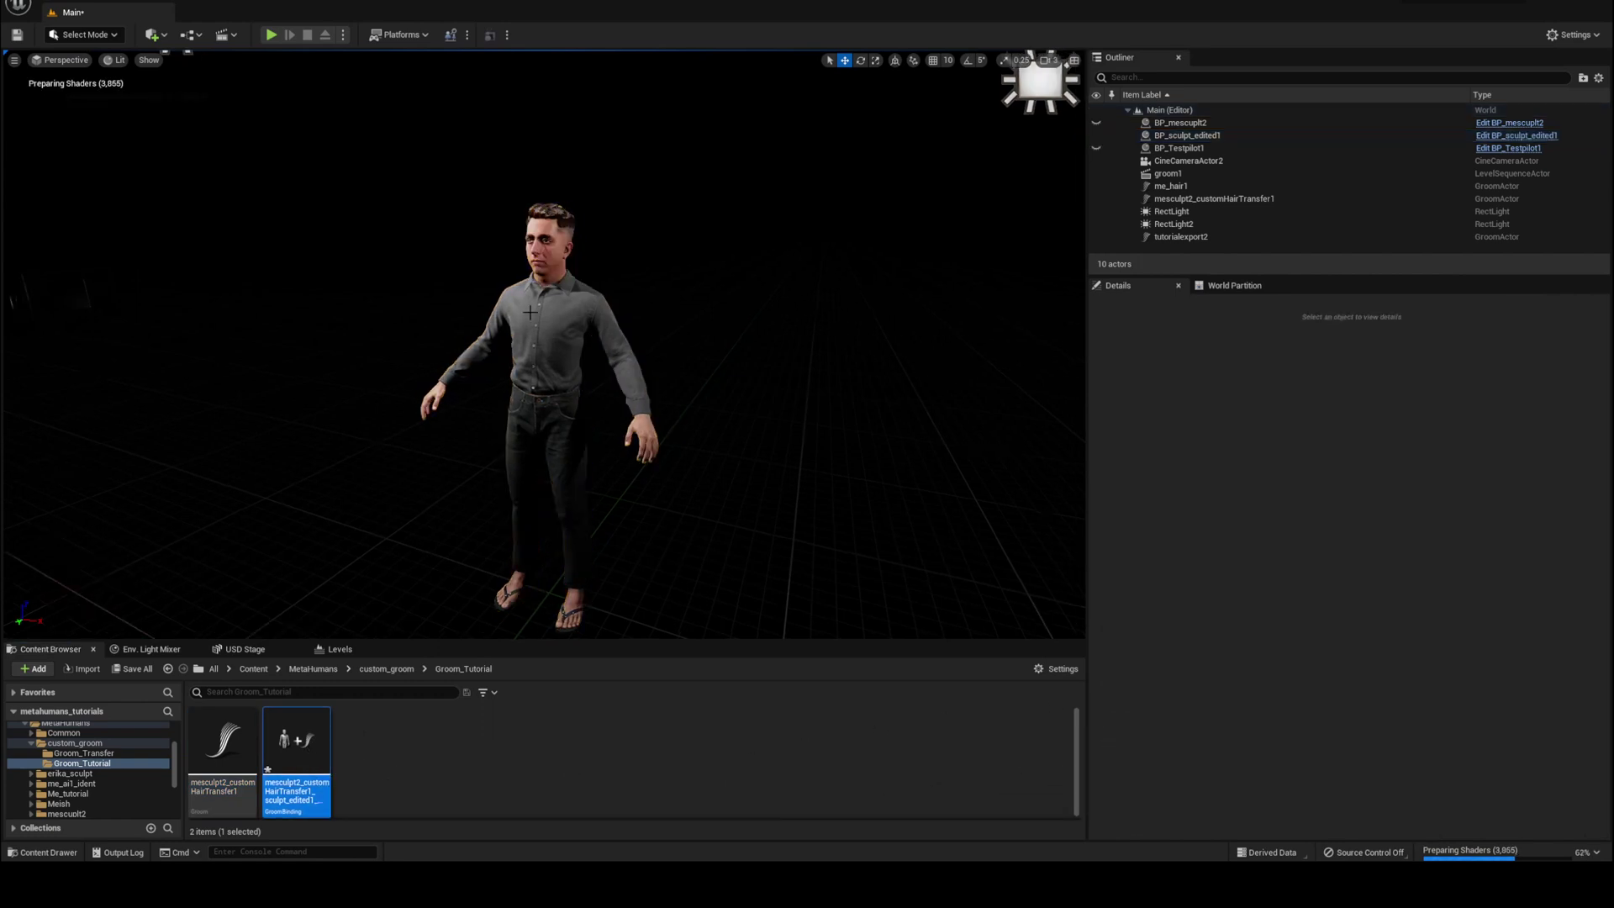
- Move BP_sculpt_edited1 about 40.5 units along X and hide the separate mesculpt2_customHairTransfer1 groom actor
click(531, 312)
drag(580, 620, 681, 634)
click(545, 210)
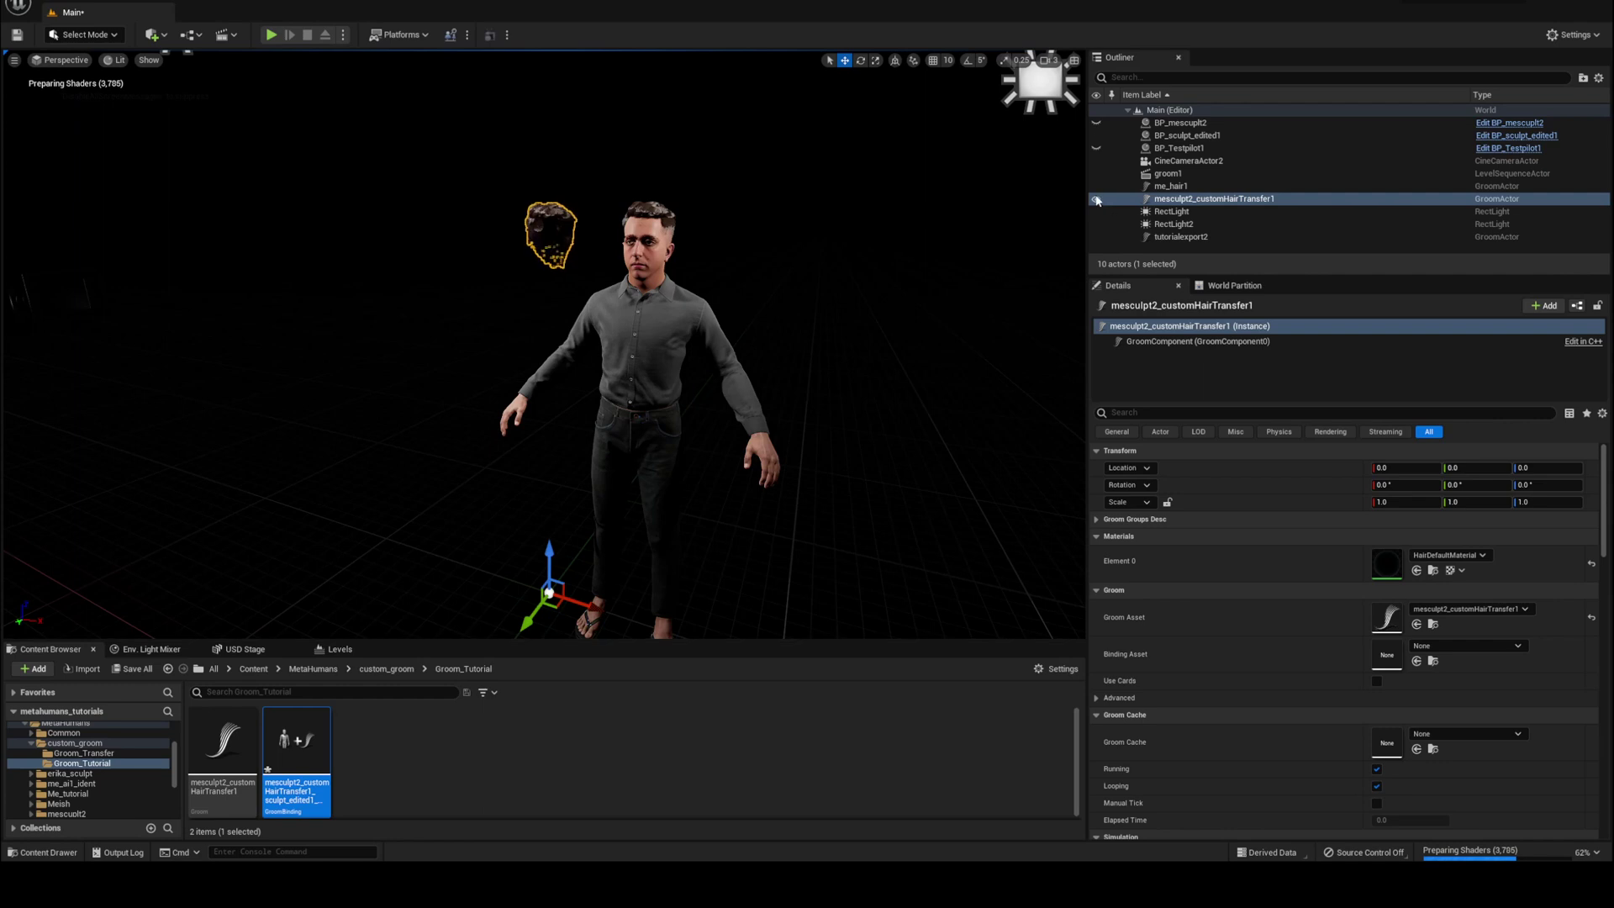
click(1096, 199)
right_drag(684, 213, 622, 236)
right_drag(544, 345, 471, 341)
right_drag(708, 214, 704, 353)
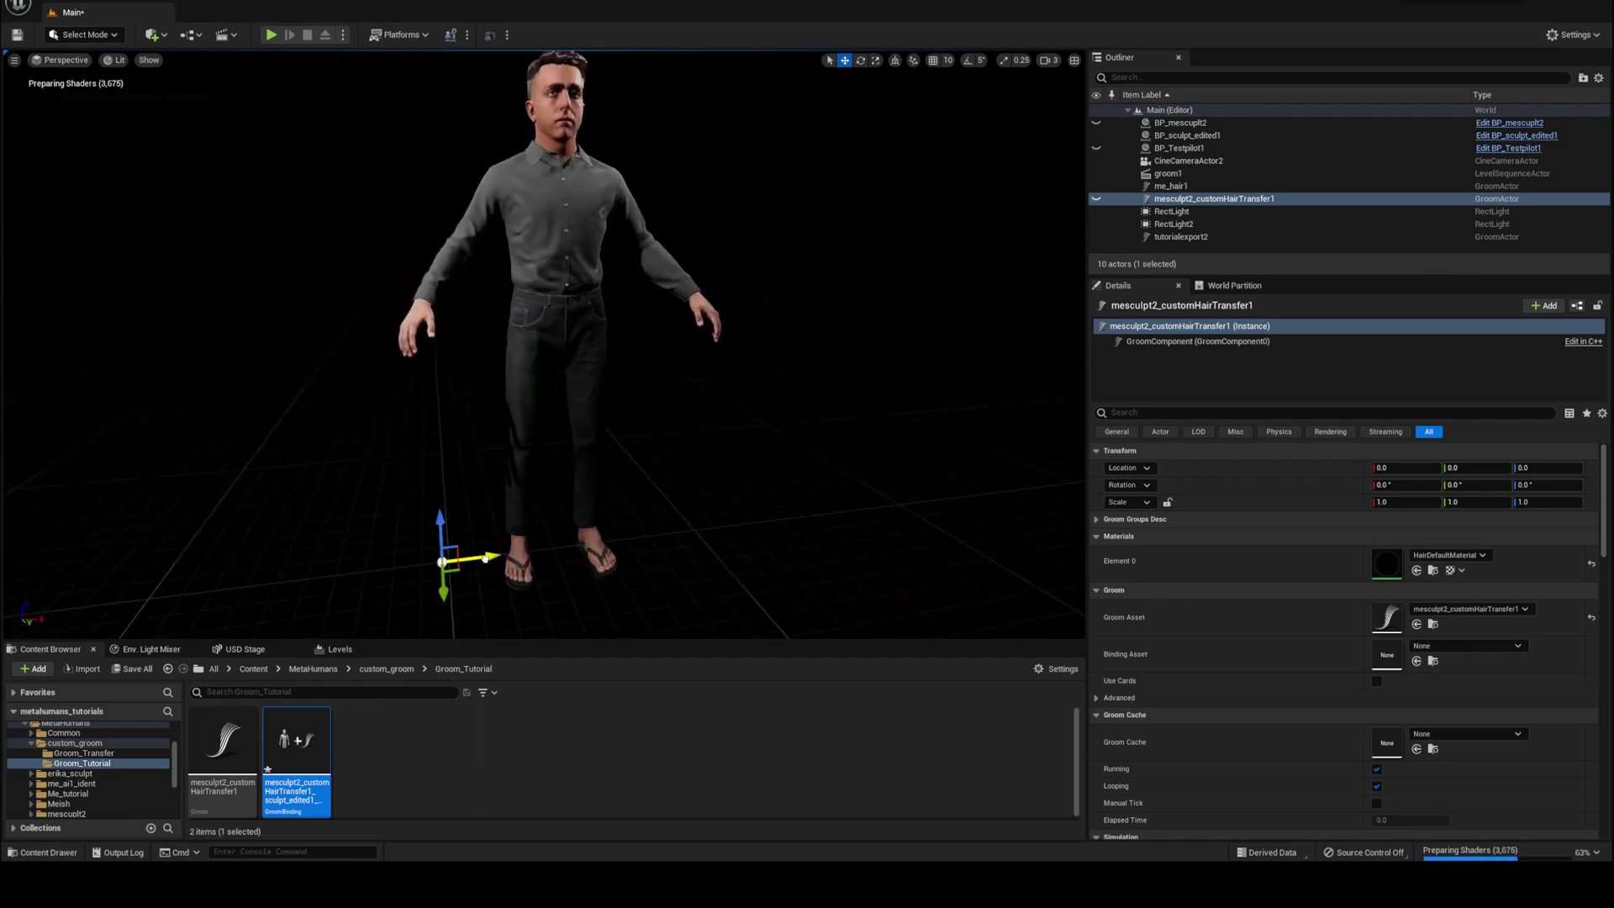
- Shift BP_sculpt_edited1 slightly further along X, to a location of about 43.3
click(573, 222)
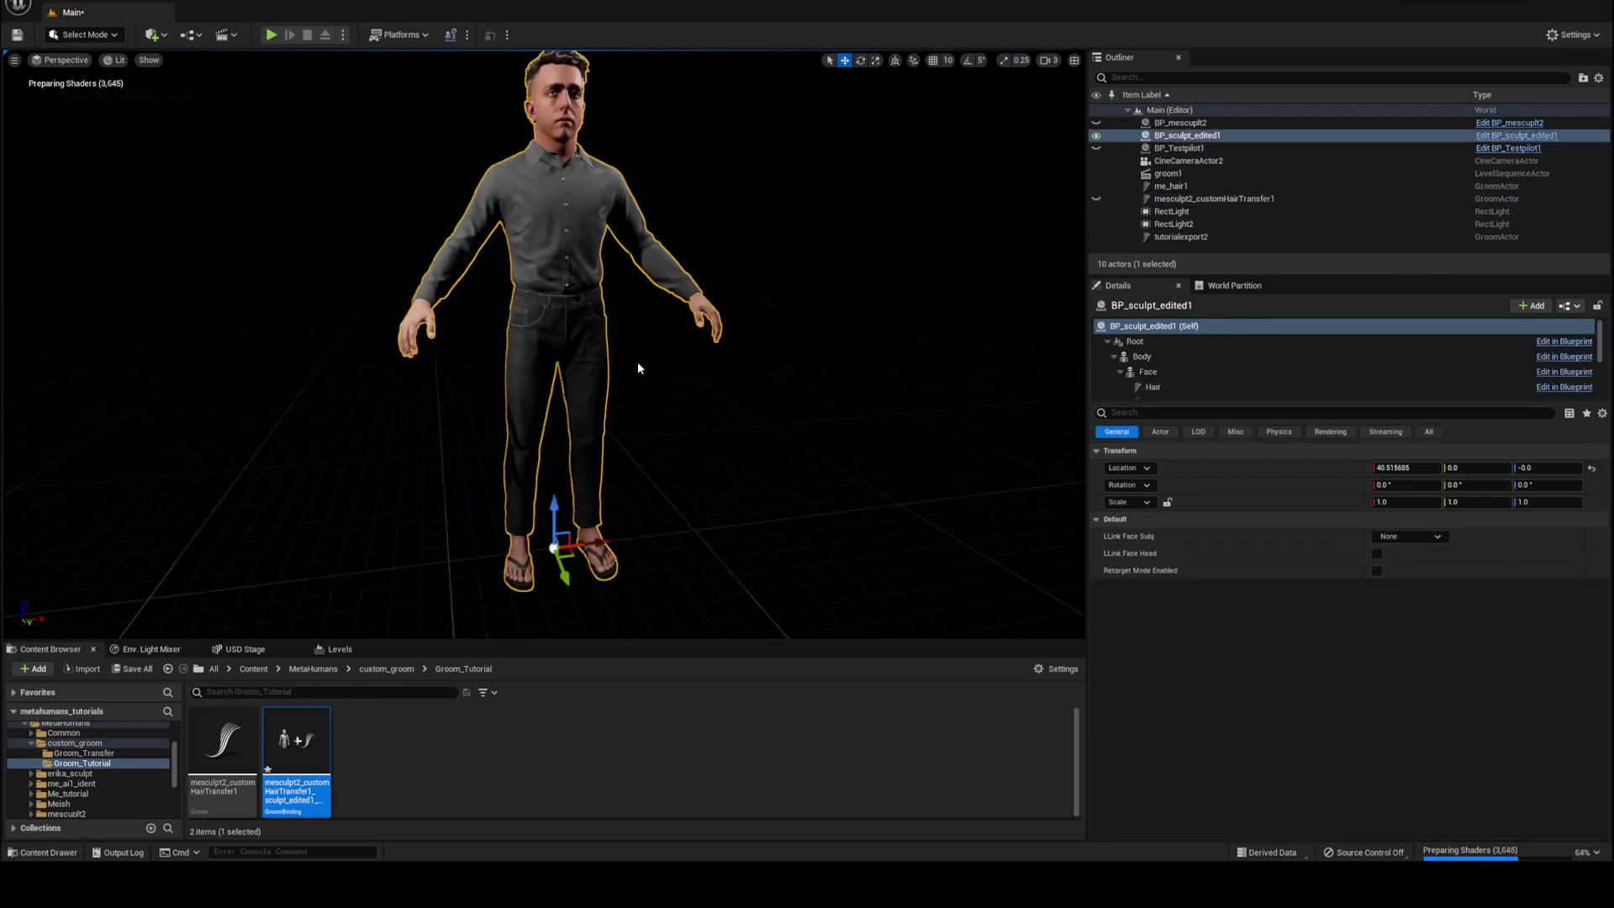
mouse_move(593, 542)
mouse_down()
mouse_move(609, 539)
mouse_move(596, 540)
mouse_move(605, 517)
mouse_up()
alt+middle_drag(604, 517, 605, 577)
drag(604, 501, 604, 502)
- Review the physics settings of the mesculpt2_customHairTransfer1 groom asset, then close it and look over the character
double_click(222, 741)
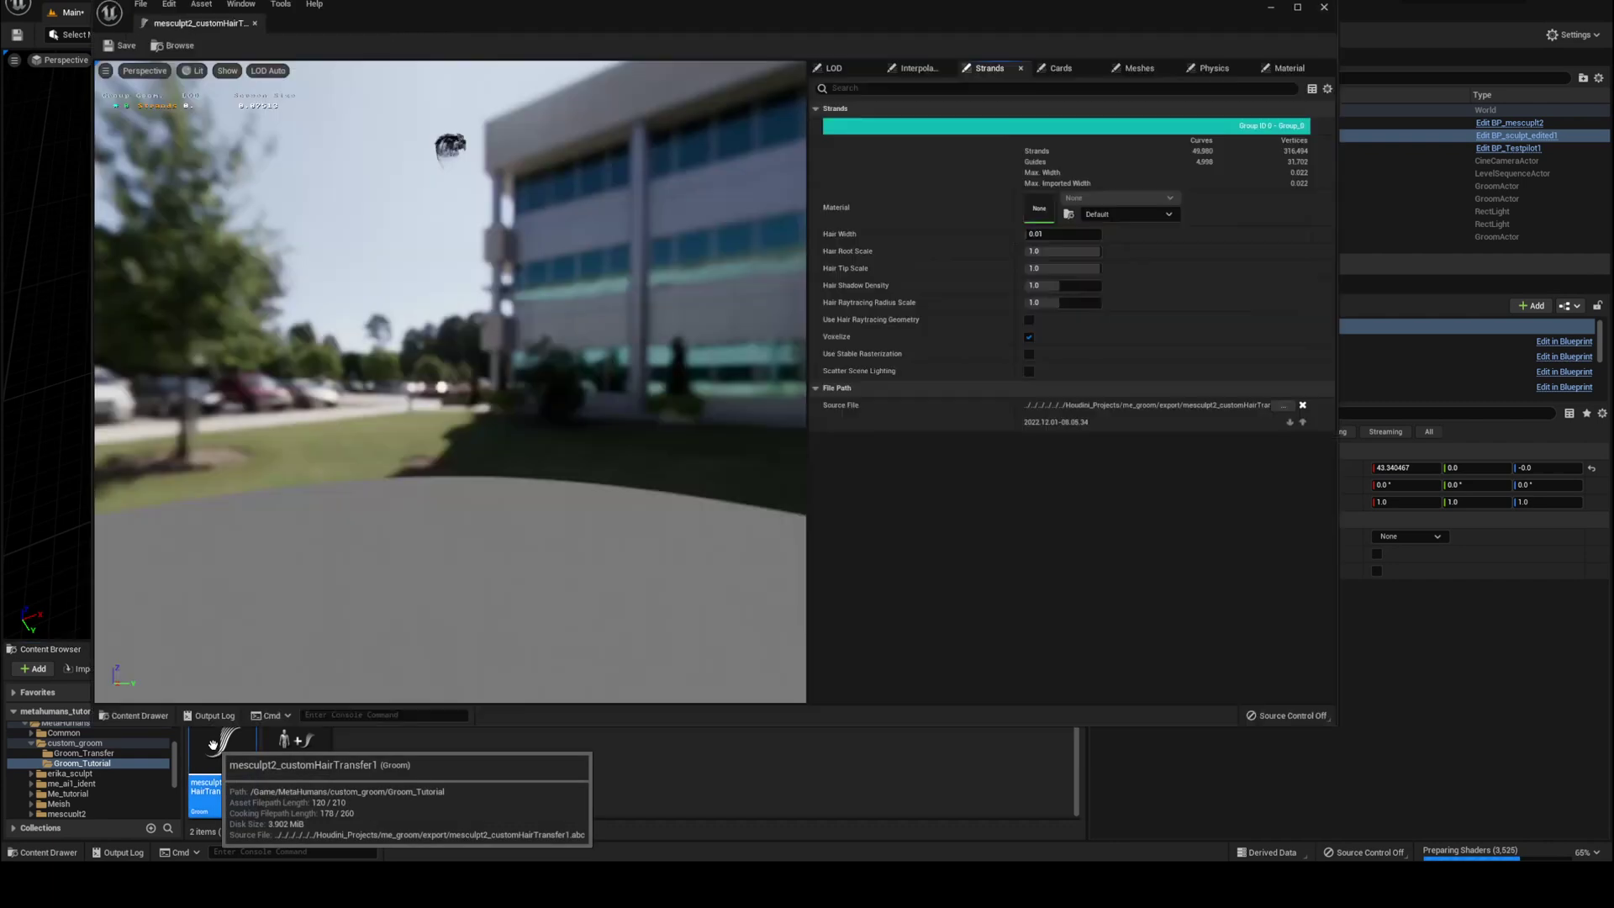
click(1215, 71)
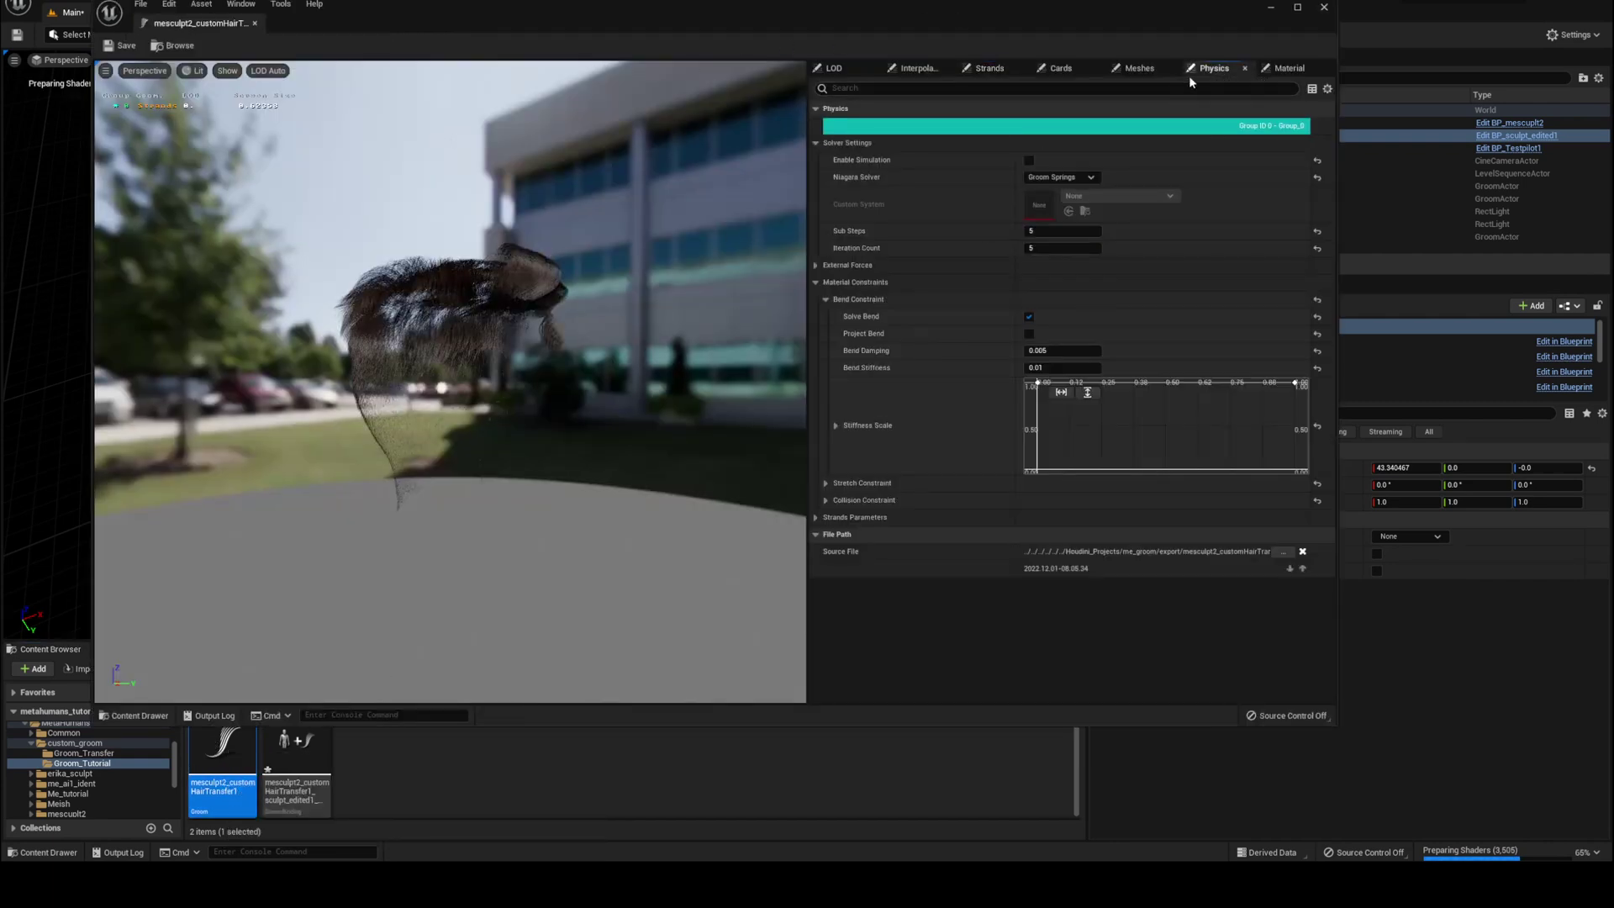
click(1050, 350)
click(1324, 9)
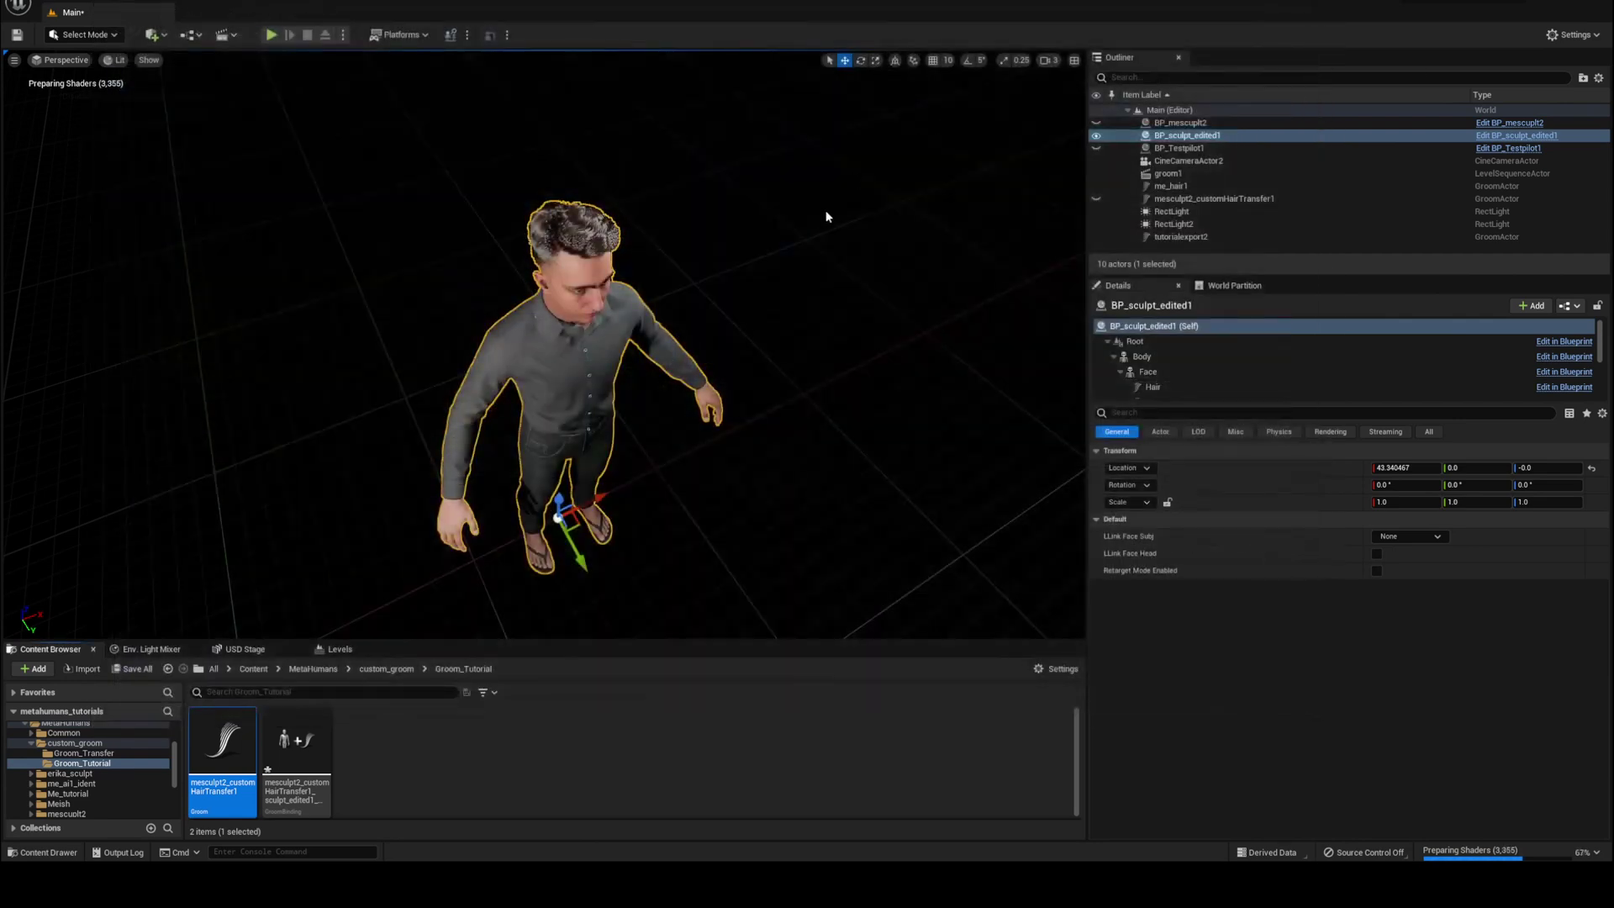
alt+drag(820, 224, 629, 221)
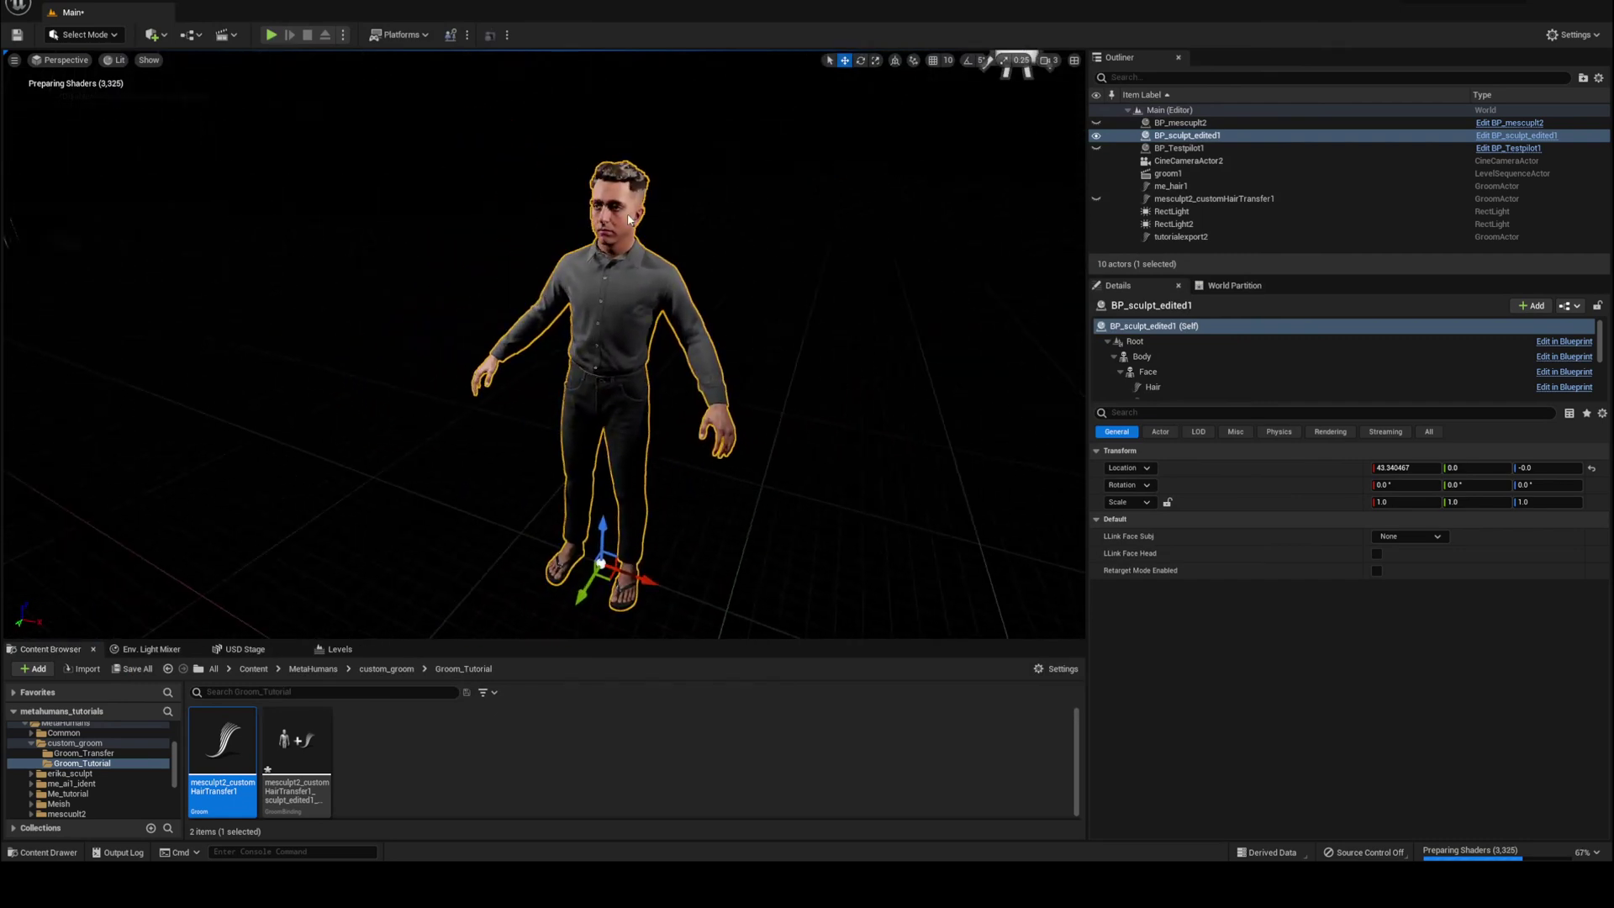